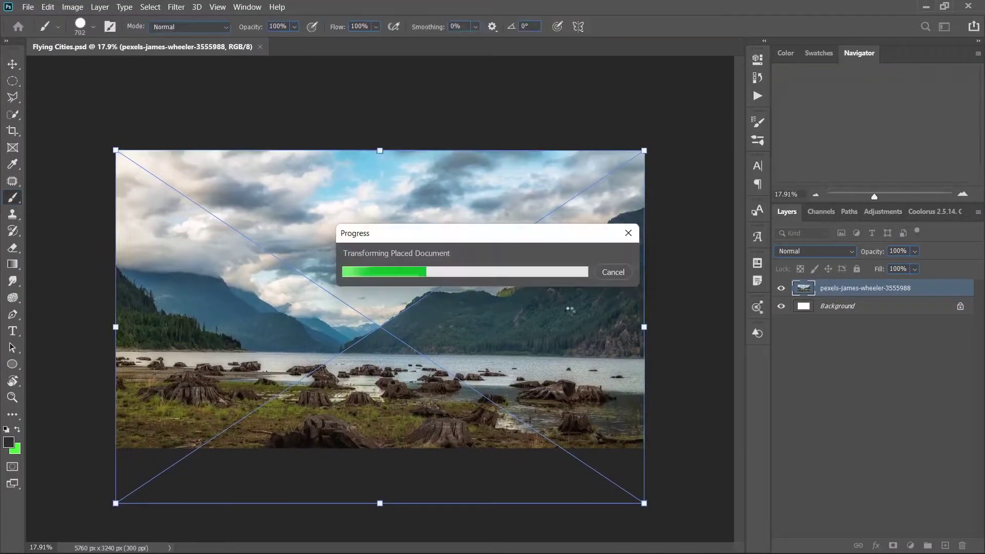
Paint the lake layer's mask along the shoreline waterline with a small brush
scroll(116, 364, "up", 3)
key("bracketleft")
key("bracketleft")
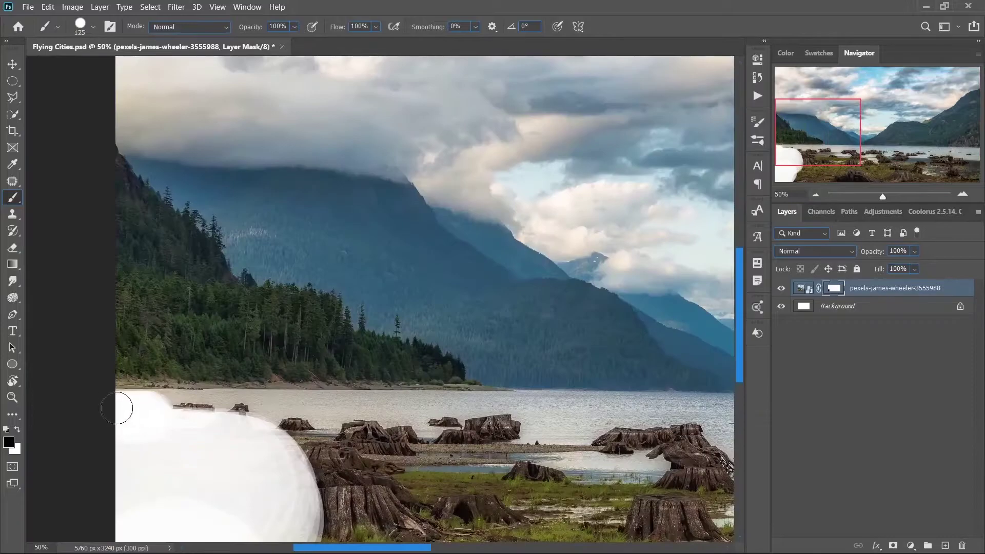
key("bracketright")
key("bracketleft")
key("bracketleft")
key("bracketleft")
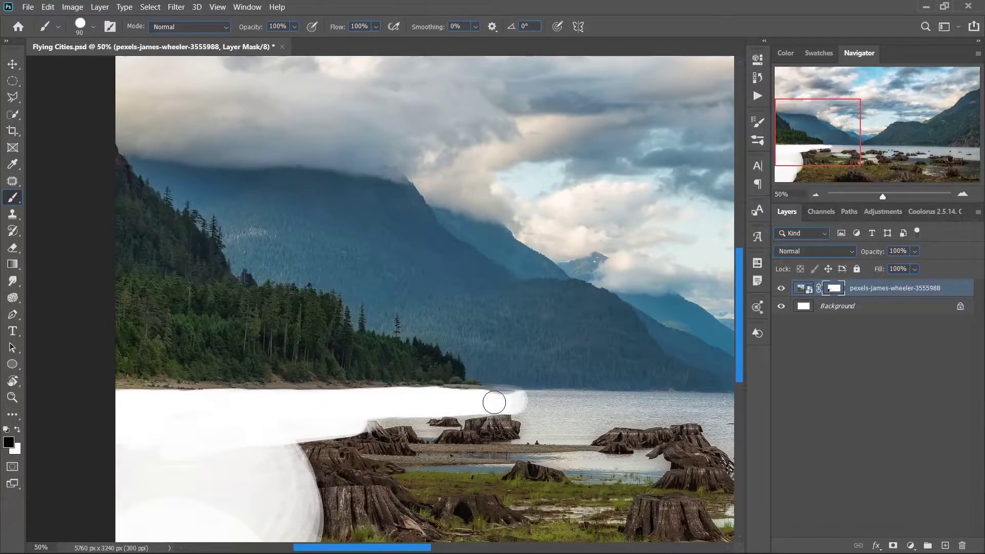
left_click_drag(601, 399, 489, 354)
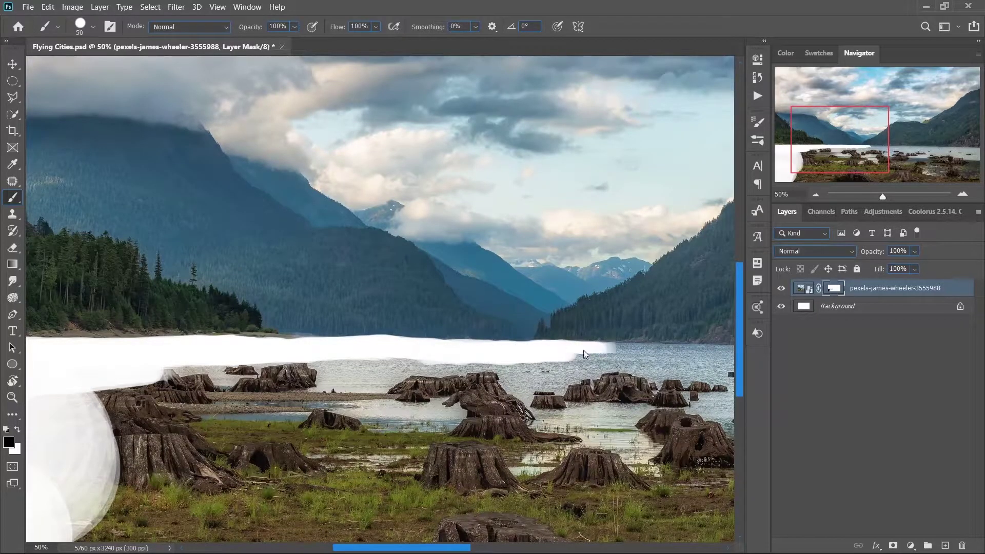
key("ctrl+1")
scroll(200, 352, "down", 2)
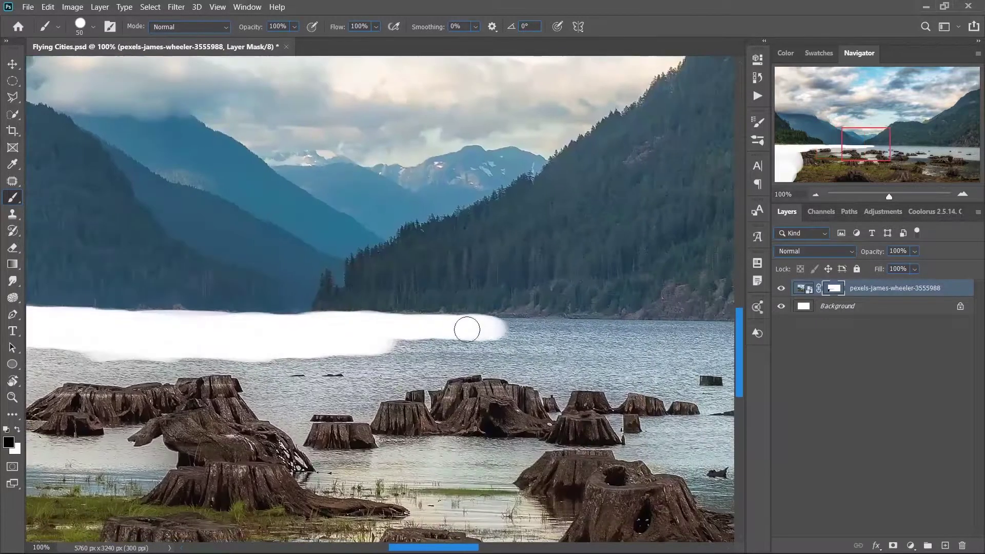
scroll(467, 330, "right", 5)
mouse_move(383, 298)
left_mouse_down()
mouse_move(469, 297)
mouse_move(363, 310)
mouse_move(659, 320)
left_mouse_up()
Mask out the stump-filled foreground and bring in the grassy lake photo pexels-monicore-135157
scroll(363, 310, "right", 5)
key("ctrl+minus")
key("ctrl+minus")
key("ctrl+minus")
key("ctrl+minus")
key("ctrl+minus")
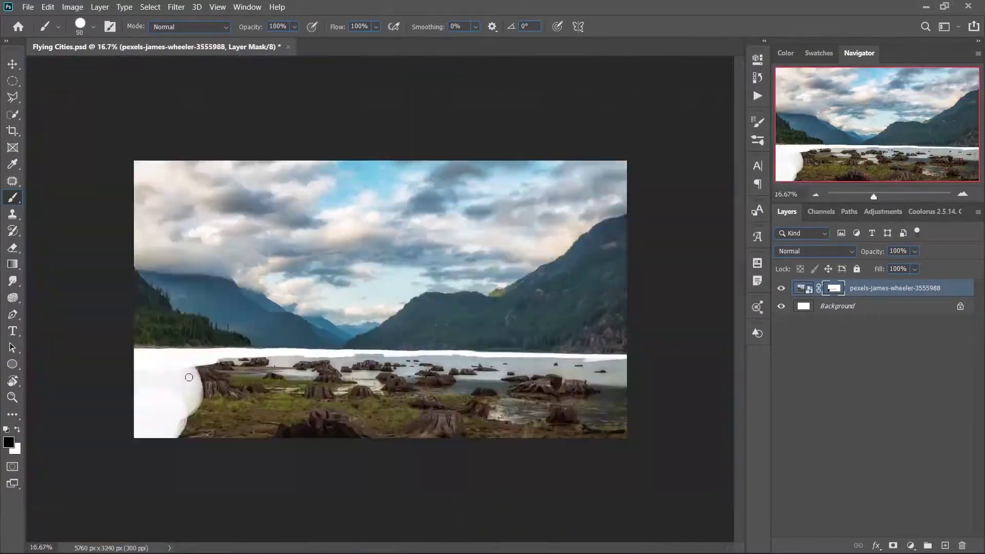
mouse_move(212, 409)
left_mouse_down()
mouse_move(599, 392)
mouse_move(330, 380)
mouse_move(561, 389)
left_mouse_up()
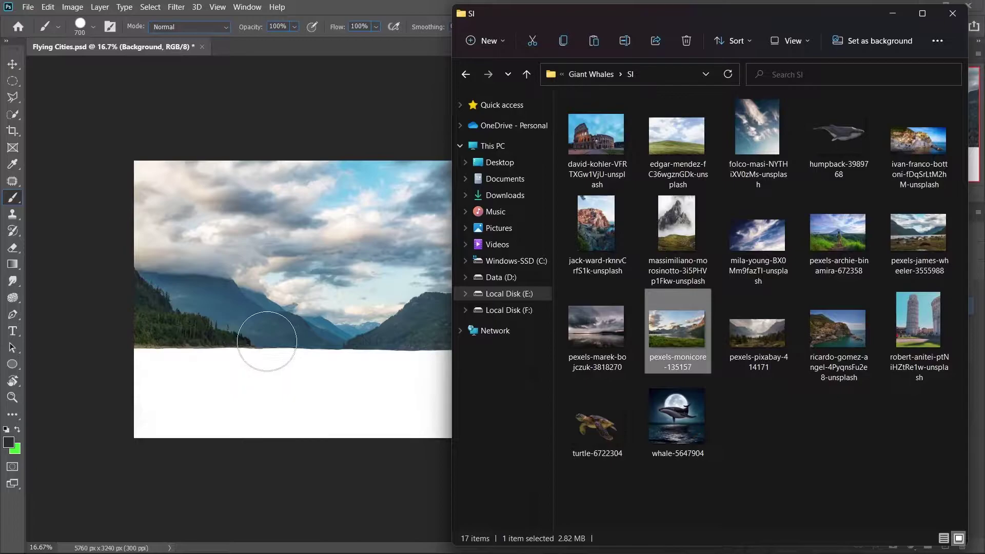
left_click_drag(698, 354, 263, 341)
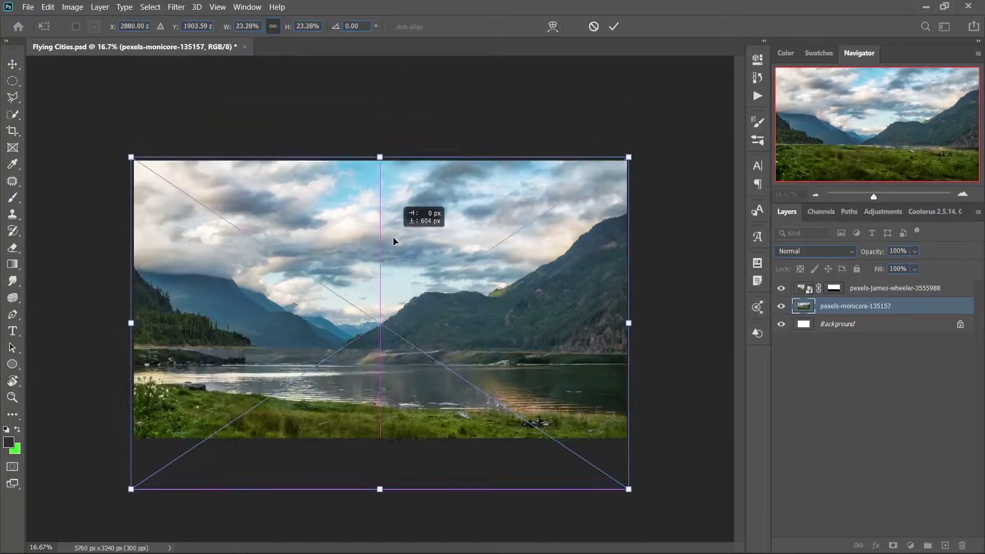
Position and commit the grassy lake photo in the document
left_click_drag(405, 95, 427, 227)
key("Return")
scroll(414, 385, "up", 4)
key("v")
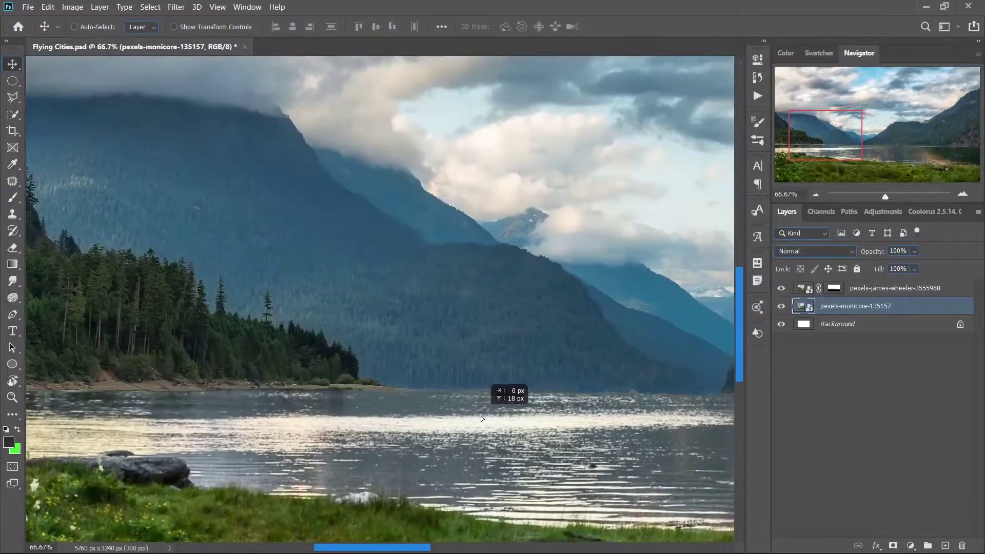
Duplicate the lake layer, flip the copy vertically, and move it down as a reflection
key("ctrl+0")
left_click(895, 288)
right_click(879, 288)
left_click(718, 44)
key("Return")
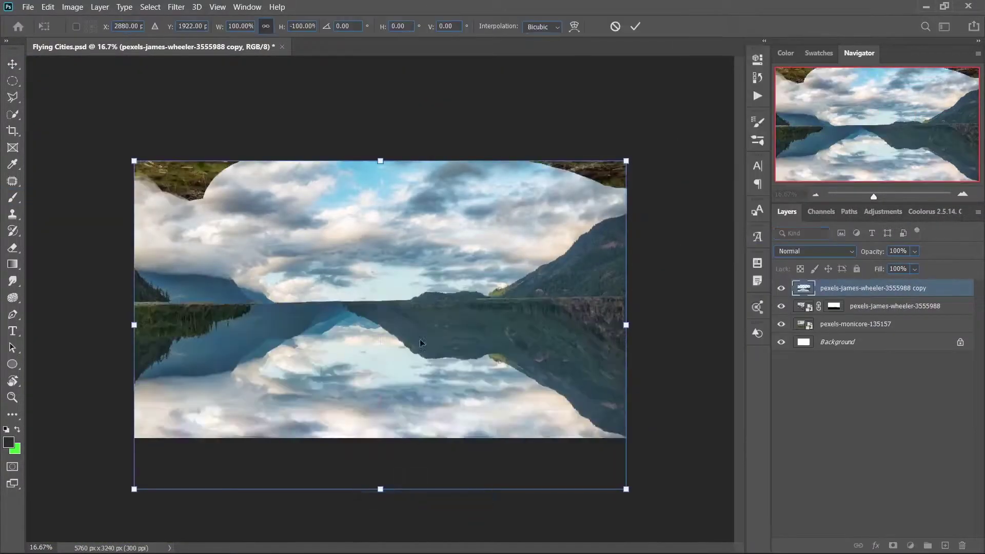
left_click_drag(401, 260, 401, 306)
Mask out the flipped copy's top corners and move it below the original lake layer
key("Return")
left_click(893, 545)
key("b")
left_click_drag(576, 221, 154, 221)
left_click_drag(873, 288, 873, 314)
left_click(815, 250)
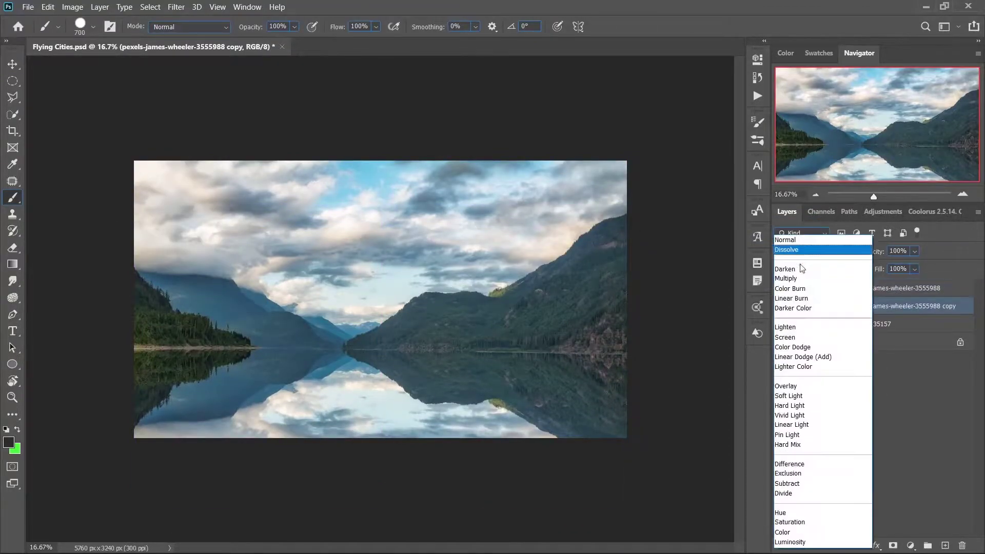
Set the reflection copy to Overlay at 41% opacity and mask it off the grass
left_click(786, 386)
left_click(833, 306)
key("bracketleft")
key("bracketleft")
mouse_move(506, 455)
left_mouse_down()
mouse_move(290, 407)
mouse_move(601, 422)
left_mouse_up()
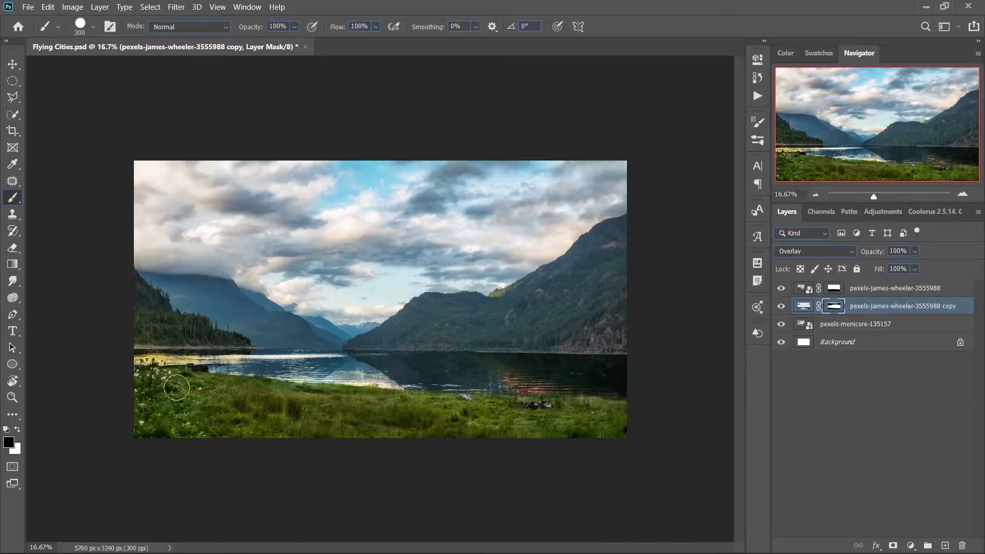
left_click_drag(914, 251, 903, 268)
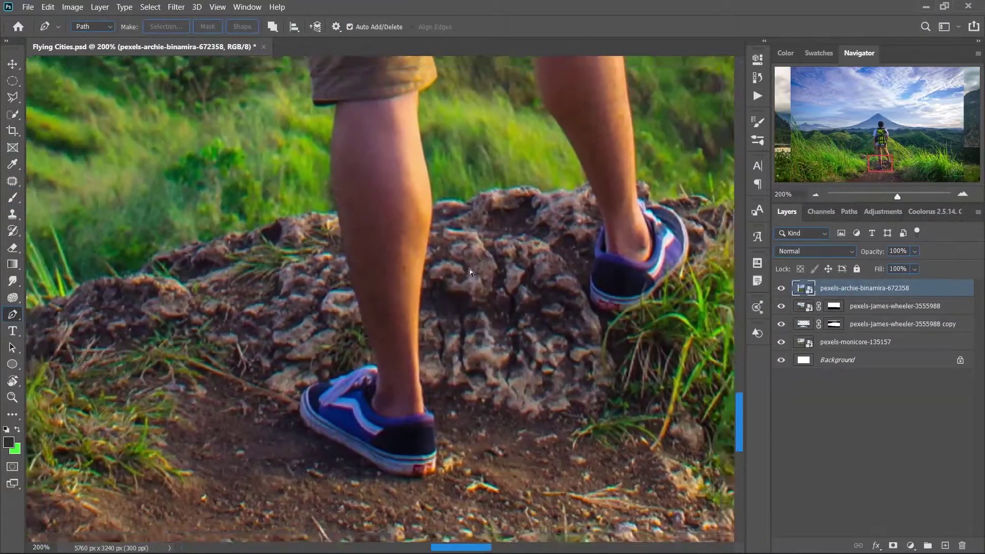
Trace the hiker with the Pen tool from the shoe up the left side, shoulder and hair
left_click_drag(326, 441, 304, 436)
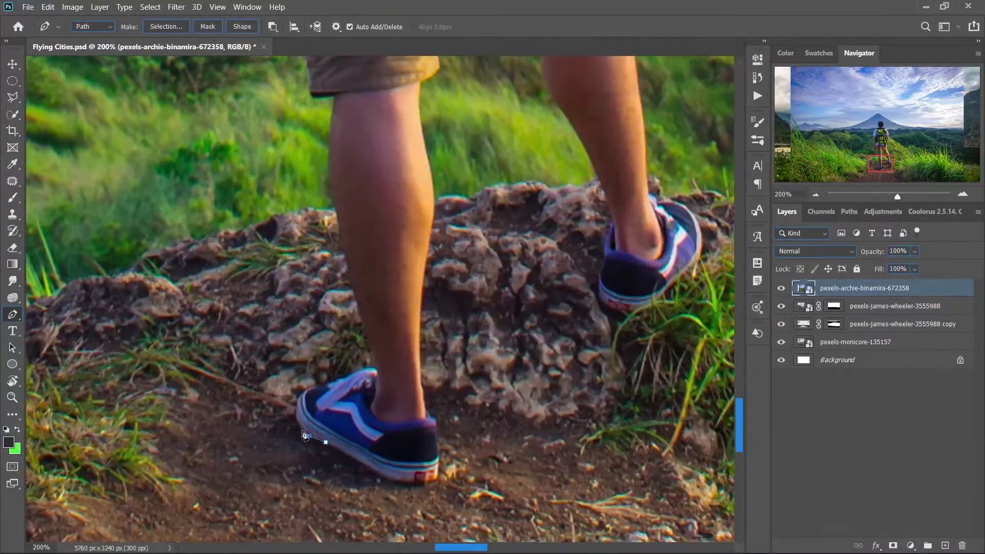
scroll(311, 86, "up", 5)
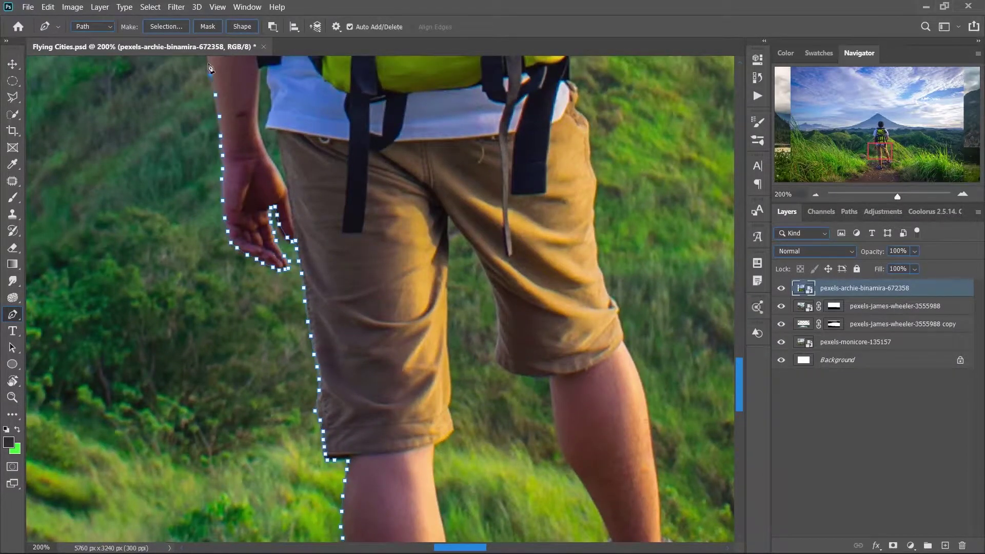
scroll(210, 68, "up", 5)
left_click(218, 148)
left_click(229, 118)
left_click(244, 86)
left_click(256, 66)
left_click_drag(264, 61, 181, 304)
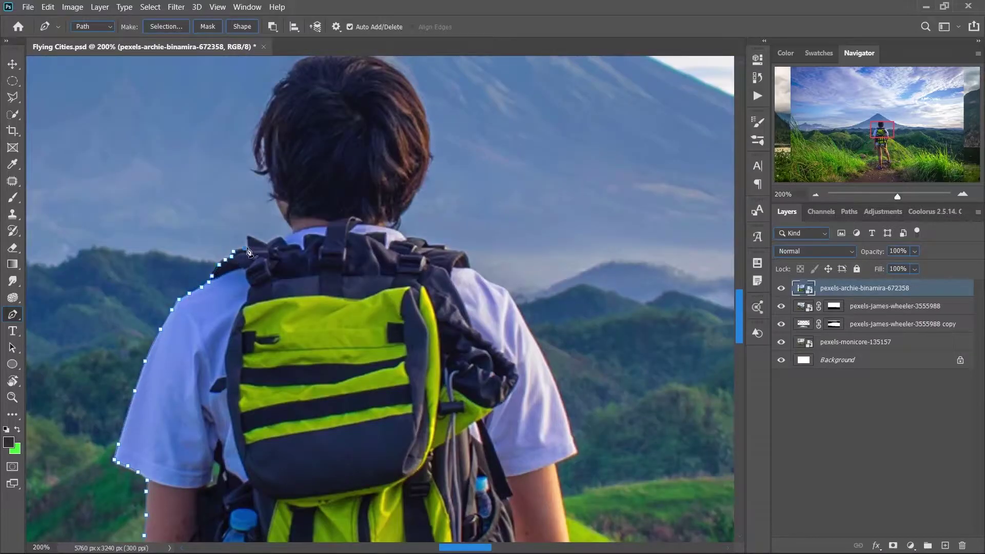
scroll(271, 112, "up", 1)
left_click_drag(263, 125, 288, 133)
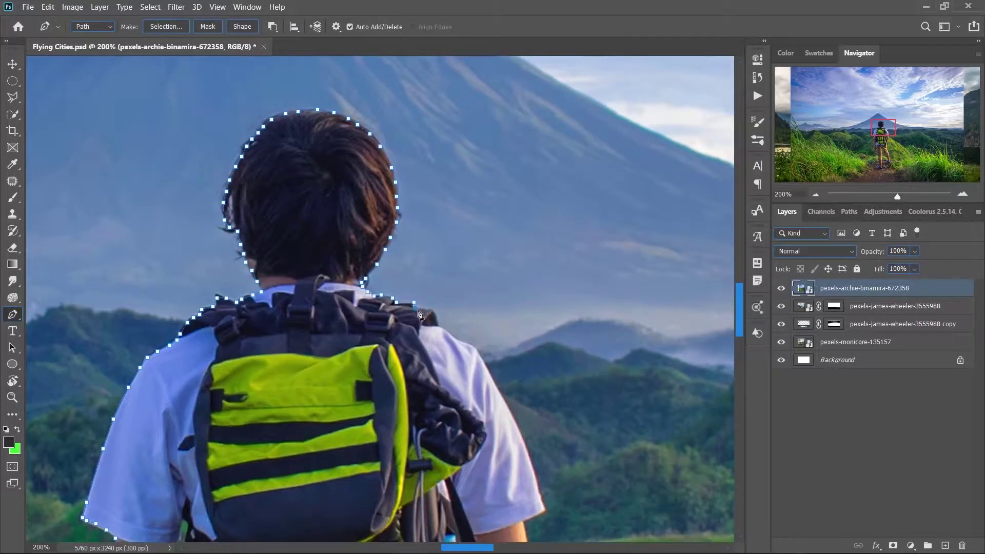
Continue the path along the right sleeve and down the right arm
left_click(537, 491)
left_click(545, 508)
scroll(544, 508, "down", 6)
left_click(516, 129)
left_click(529, 197)
left_click(511, 234)
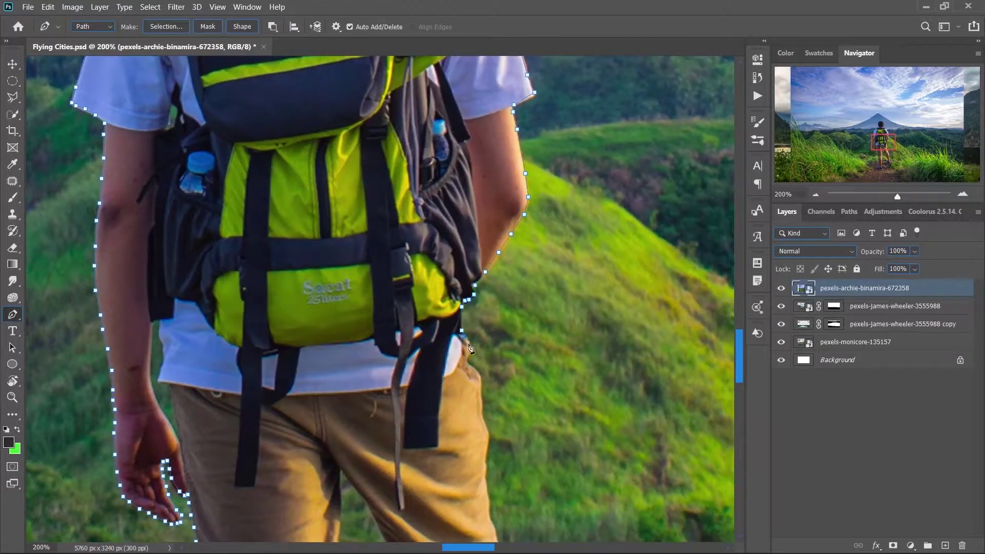
left_click_drag(488, 478, 477, 122)
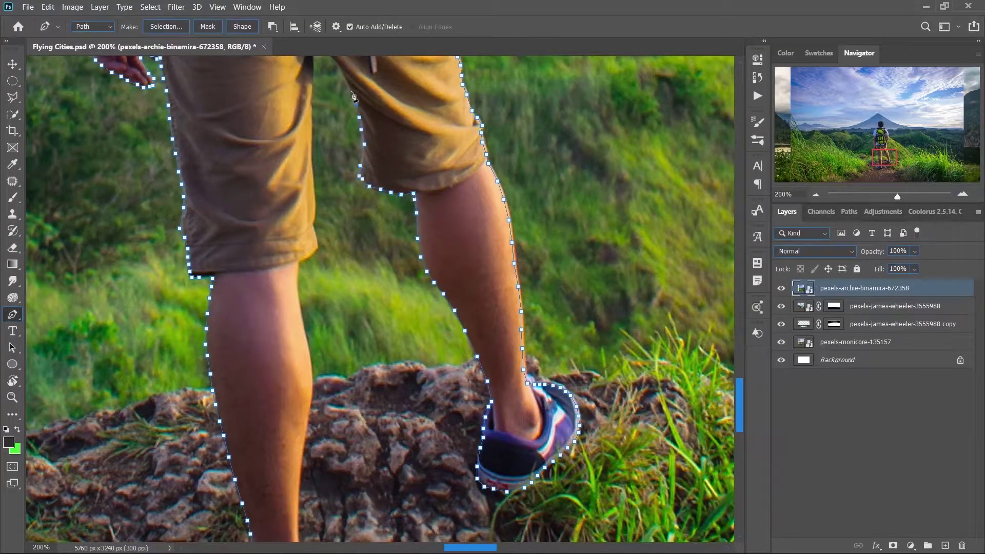
Close the path around the shorts, shoe and calf, and convert it to a selection
left_click_drag(353, 96, 476, 329)
left_click(436, 293)
left_click_drag(437, 496, 408, 134)
left_click(392, 138)
left_click(390, 163)
left_click(395, 193)
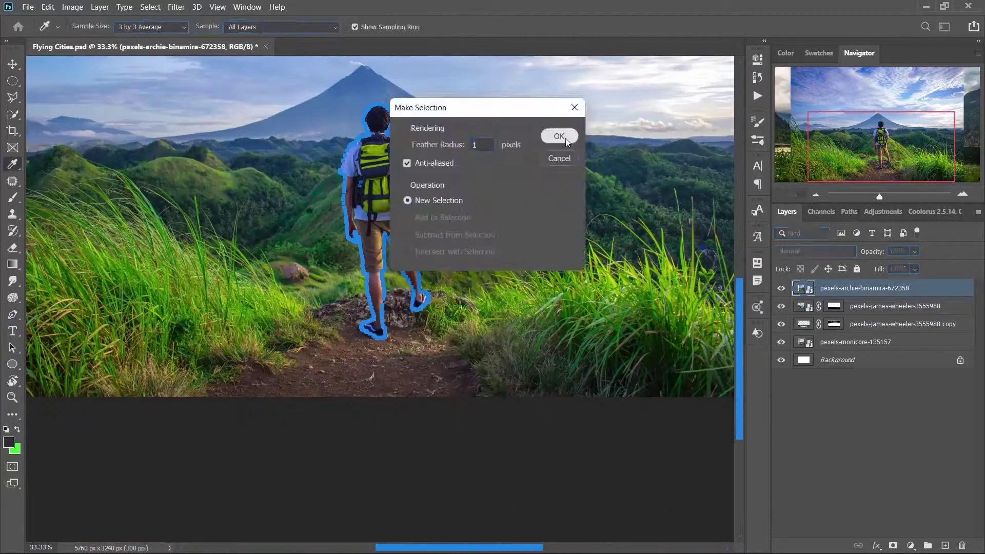
left_click(562, 134)
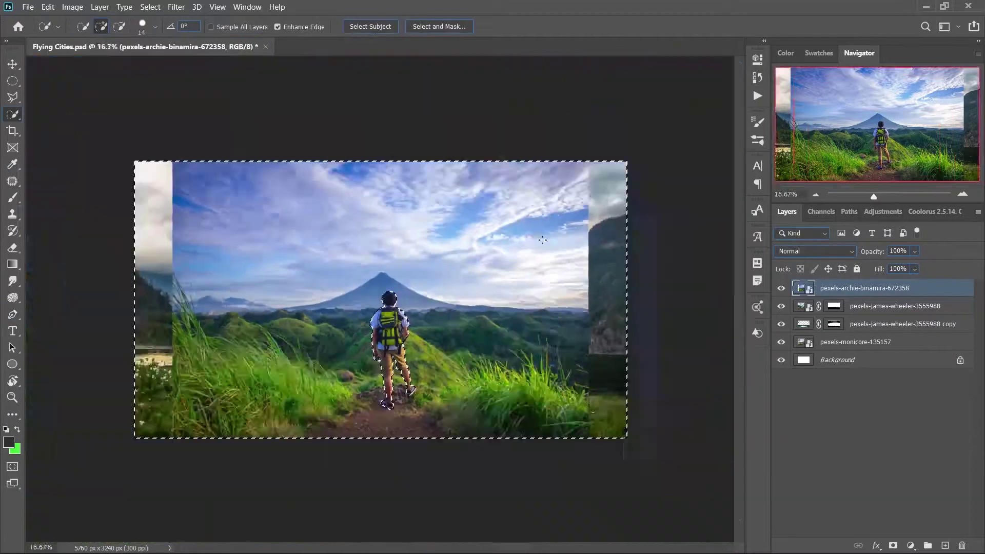
left_click(433, 26)
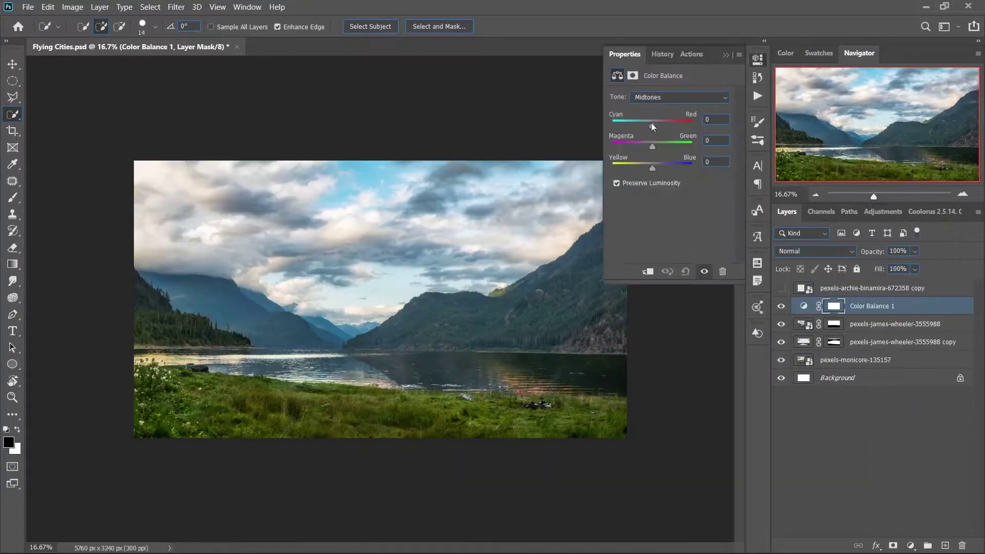
Shift the Color Balance midtones toward cyan and pull the second Curves down to darken
left_click_drag(652, 121, 646, 120)
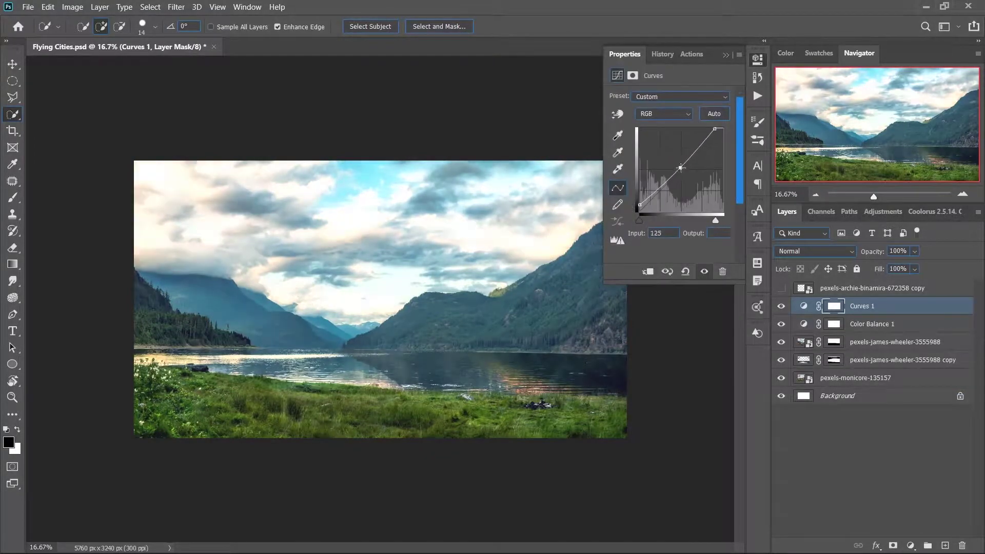
left_click_drag(722, 129, 723, 149)
Invert the Curves 2 mask and paint the darkening back into the sky in white
key("ctrl+i")
key("b")
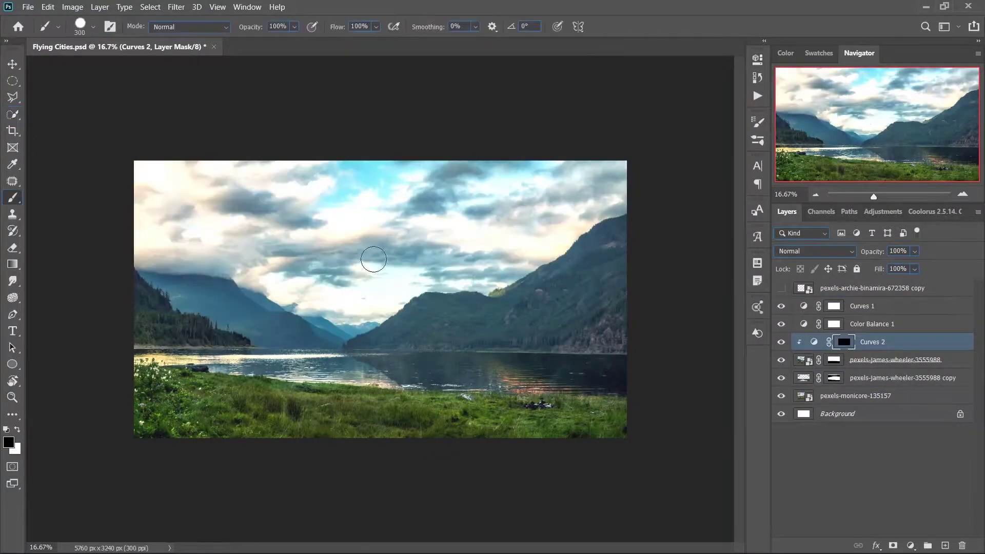
key("x")
key("bracketleft")
key("bracketleft")
mouse_move(217, 206)
left_mouse_down()
mouse_move(187, 253)
mouse_move(143, 193)
mouse_move(391, 275)
mouse_move(530, 251)
left_mouse_up()
Add a warm orange Hue/Saturation tint, invert its mask, and paint it softly into the clouds
left_click(911, 545)
left_click(892, 424)
left_click_drag(678, 146, 691, 146)
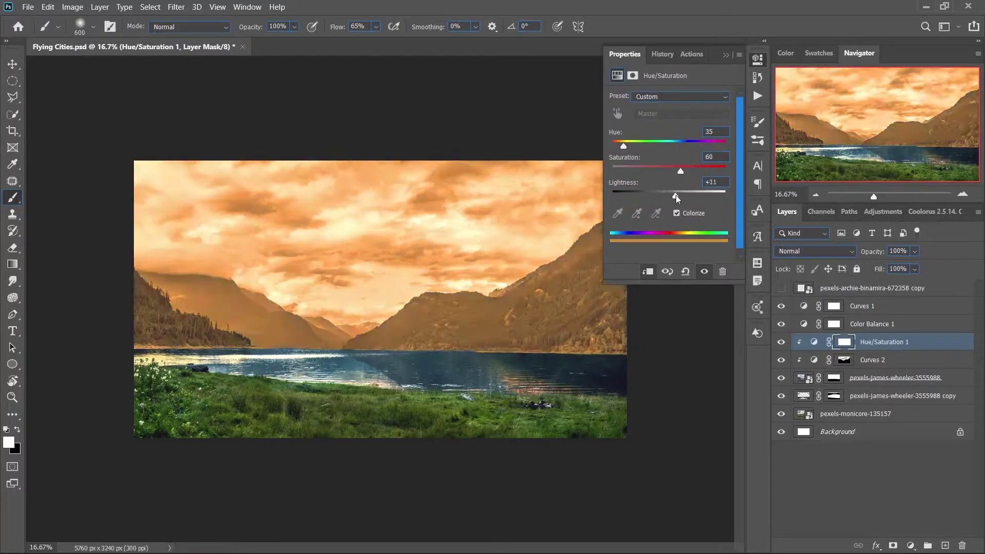
key("ctrl+i")
key("b")
key("bracketright")
key("bracketright")
key("bracketright")
key("shift+1")
key("shift+3")
mouse_move(361, 322)
left_mouse_down()
mouse_move(137, 220)
mouse_move(286, 126)
mouse_move(154, 165)
mouse_move(316, 342)
left_mouse_up()
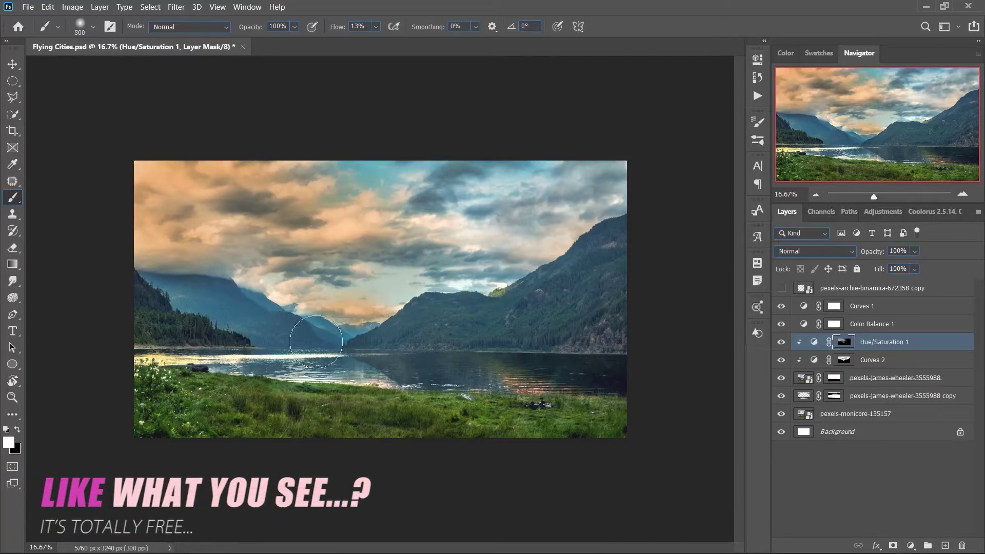
key("bracketleft")
key("bracketleft")
key("bracketleft")
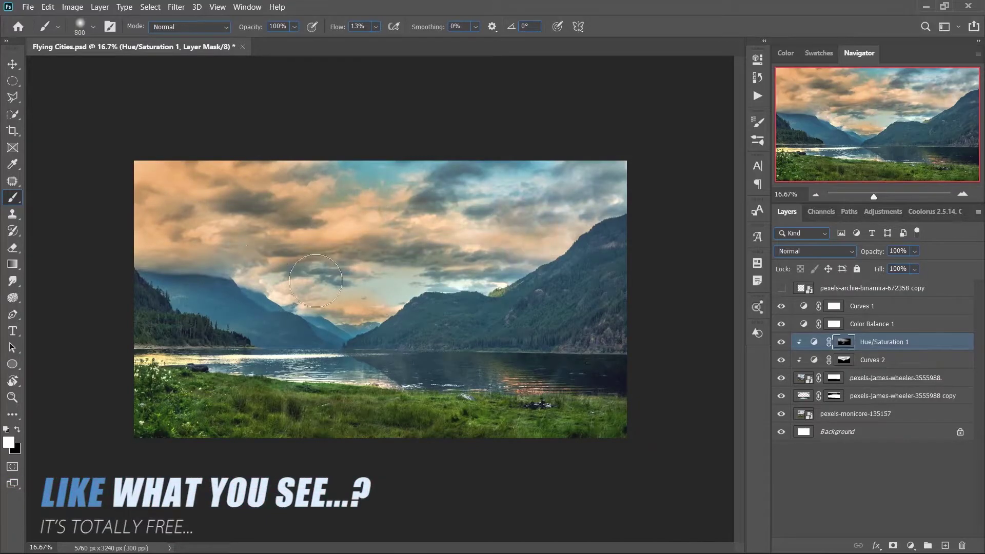
Adjust Hue/Saturation 1's blending options, then paint its mask with default black/white and a smaller brush
double_click(923, 342)
left_click(941, 118)
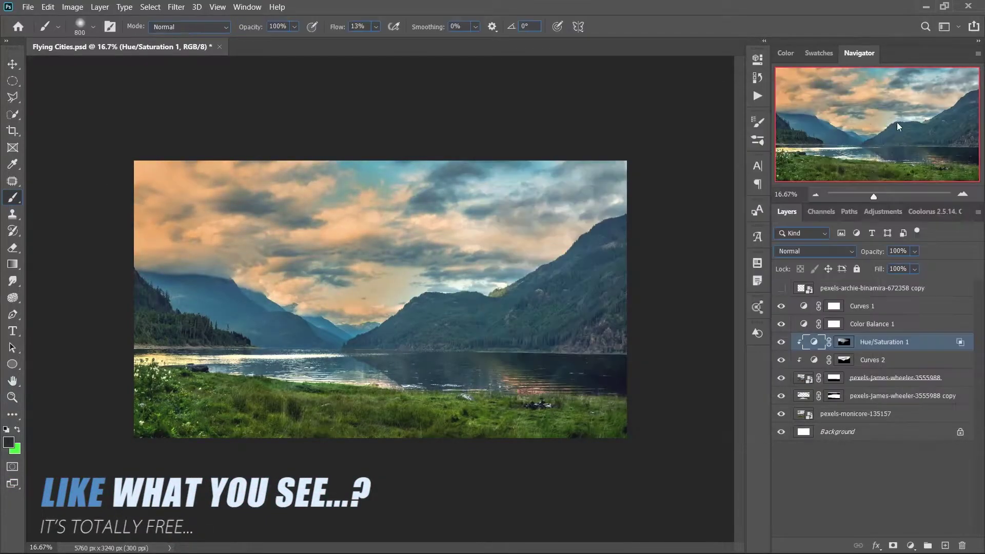
left_click(844, 341)
key("d")
key("x")
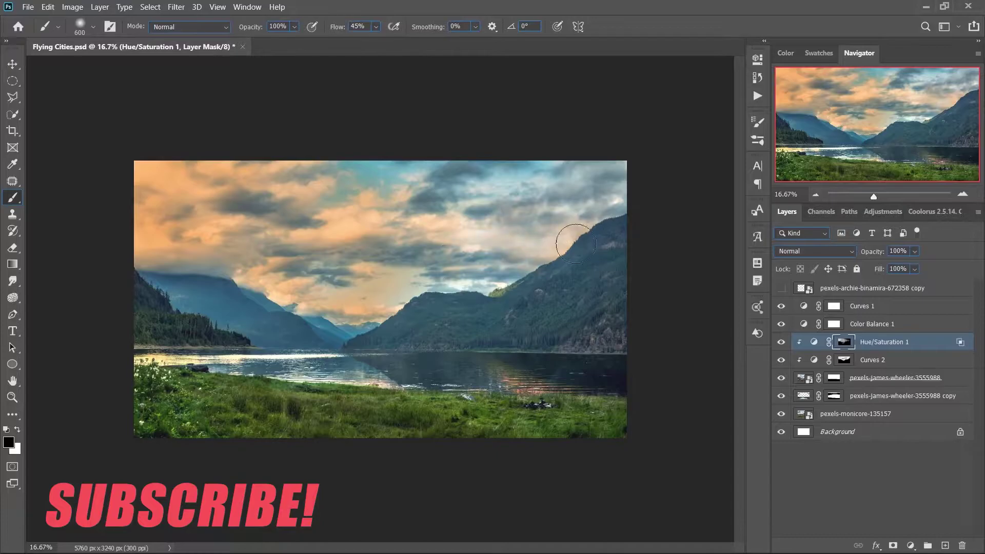
right_click(575, 245)
key("x")
left_click(375, 26)
key("bracketleft")
key("bracketleft")
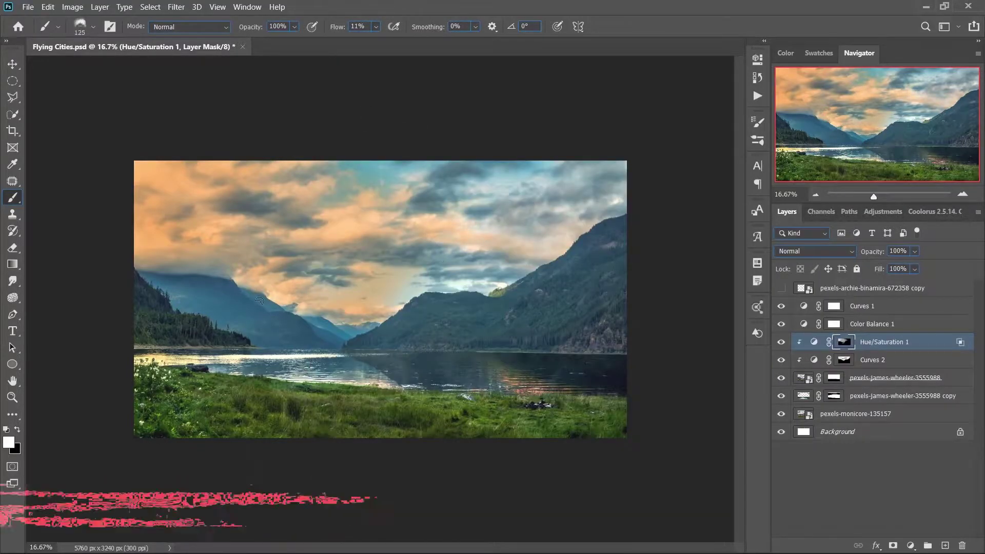
key("ctrl+minus")
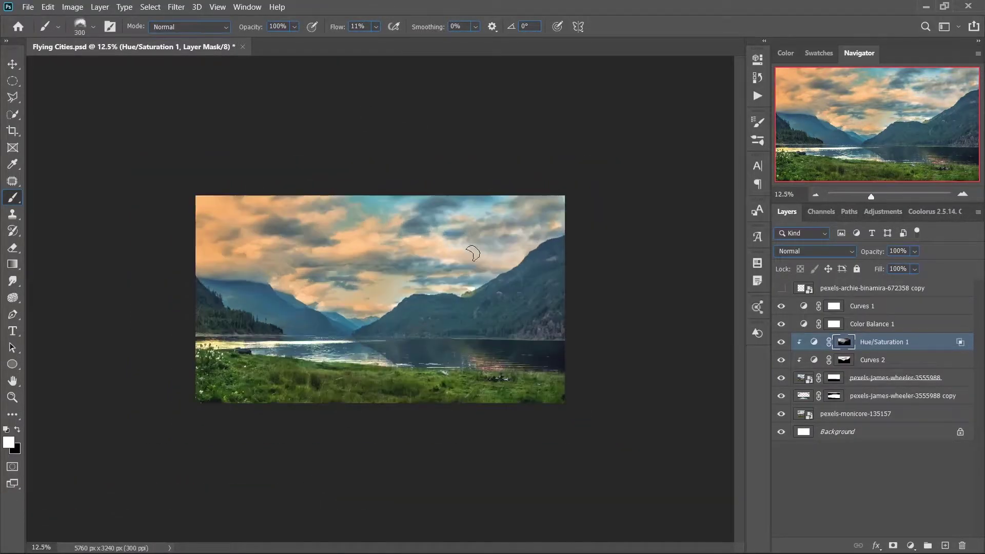
Duplicate Hue/Saturation 1, set the copy to Screen, and paint haze over the left mountains
key("ctrl+plus")
key("ctrl+j")
right_click(469, 331)
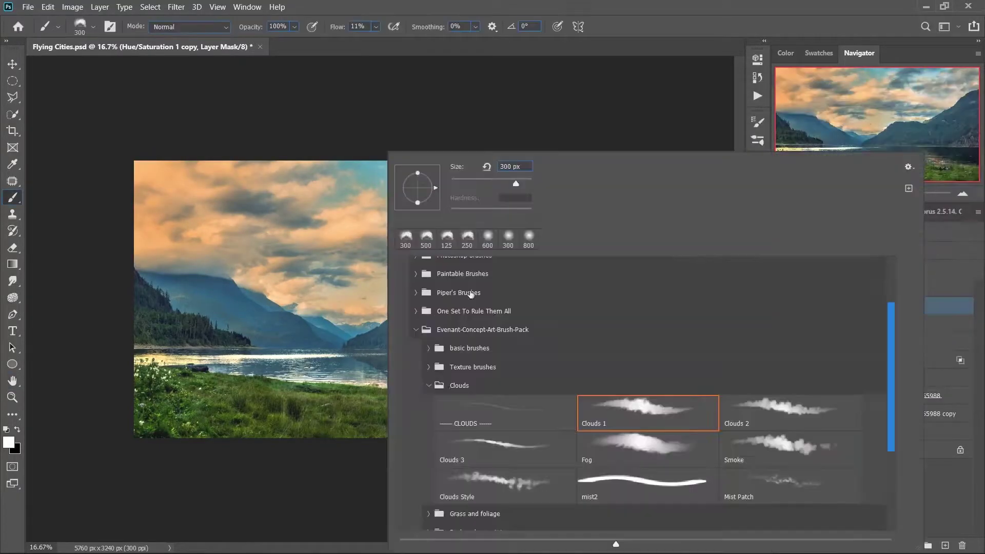
key("Escape")
left_click(815, 251)
left_click(792, 337)
key("bracketright")
key("bracketright")
key("bracketright")
left_click_drag(165, 328, 242, 276)
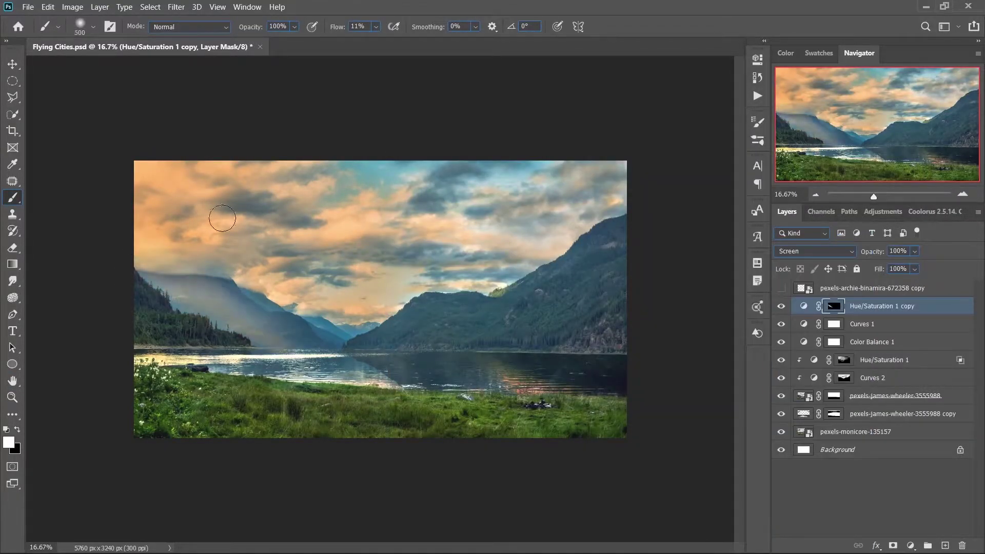
mouse_move(222, 218)
left_mouse_down()
mouse_move(308, 194)
mouse_move(198, 231)
left_mouse_up()
key("bracketright")
key("bracketright")
key("bracketright")
Set Exposure 1 to +0.91 in Screen mode, invert its mask, and brighten the top-left sky
left_click_drag(669, 128, 677, 128)
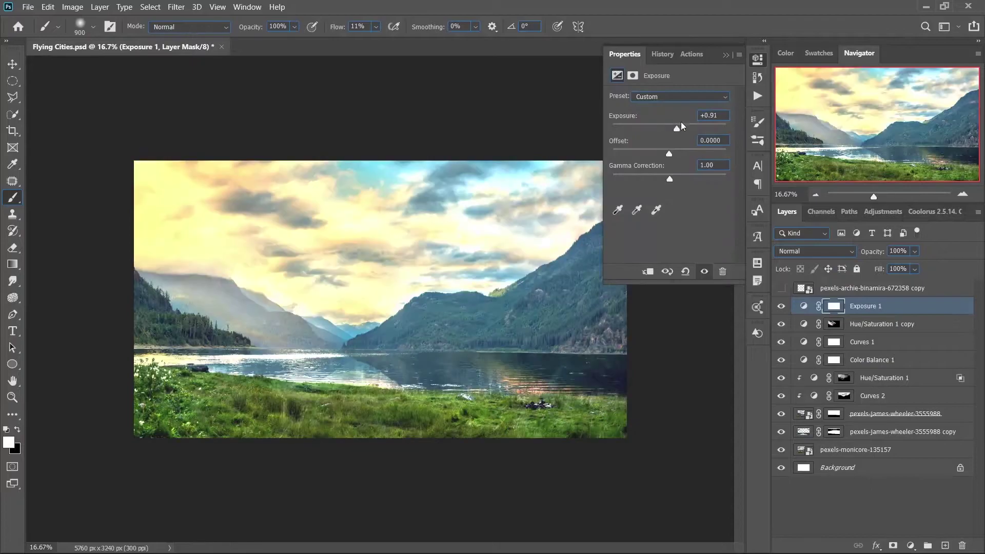
left_click(815, 251)
left_click(793, 337)
key("ctrl+i")
key("bracketleft")
mouse_move(160, 176)
left_mouse_down()
mouse_move(345, 207)
mouse_move(288, 179)
left_mouse_up()
key("bracketleft")
key("bracketleft")
key("bracketleft")
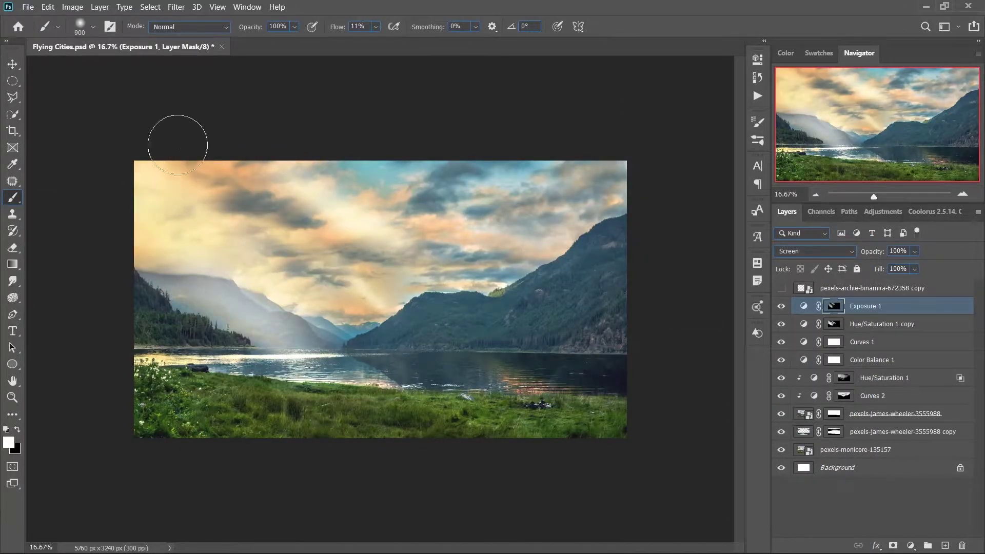
left_click_drag(178, 145, 215, 166)
Paint white light rays across the sky and mountain on the Exposure 1 mask
key("bracketleft")
key("bracketleft")
key("bracketleft")
key("x")
key("alt+bracketleft")
key("x")
key("bracketright")
key("bracketright")
key("bracketright")
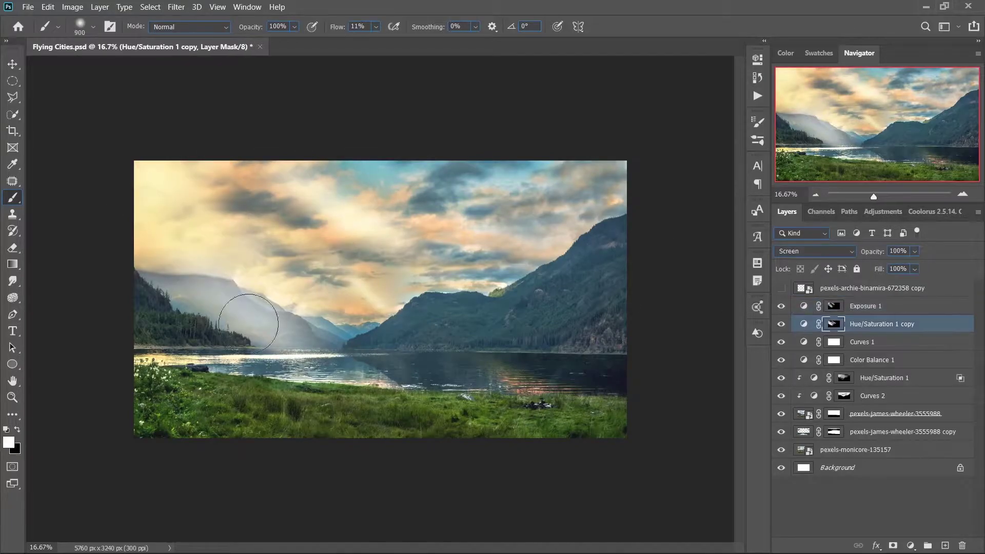
key("alt+bracketright")
left_click_drag(386, 252, 462, 318)
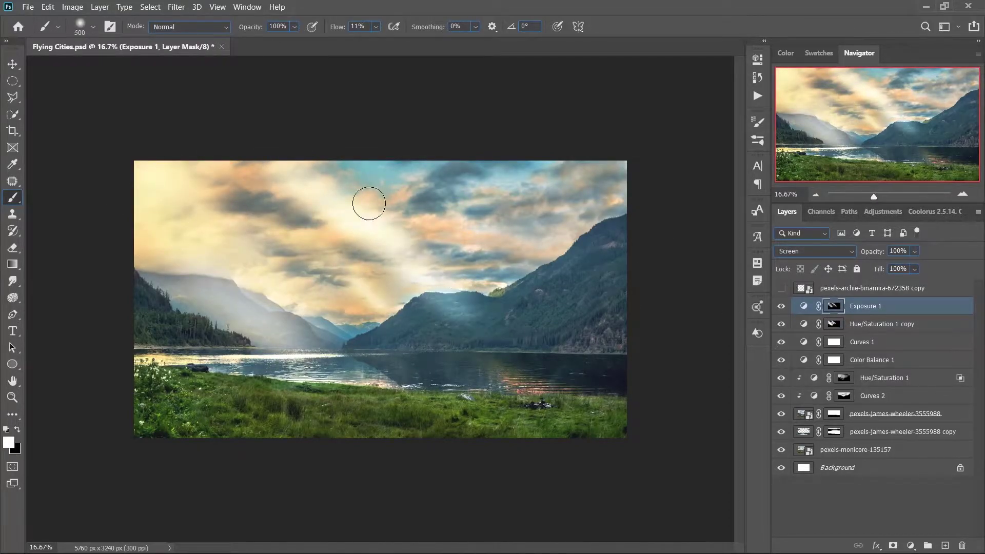
key("bracketleft")
key("bracketleft")
key("bracketleft")
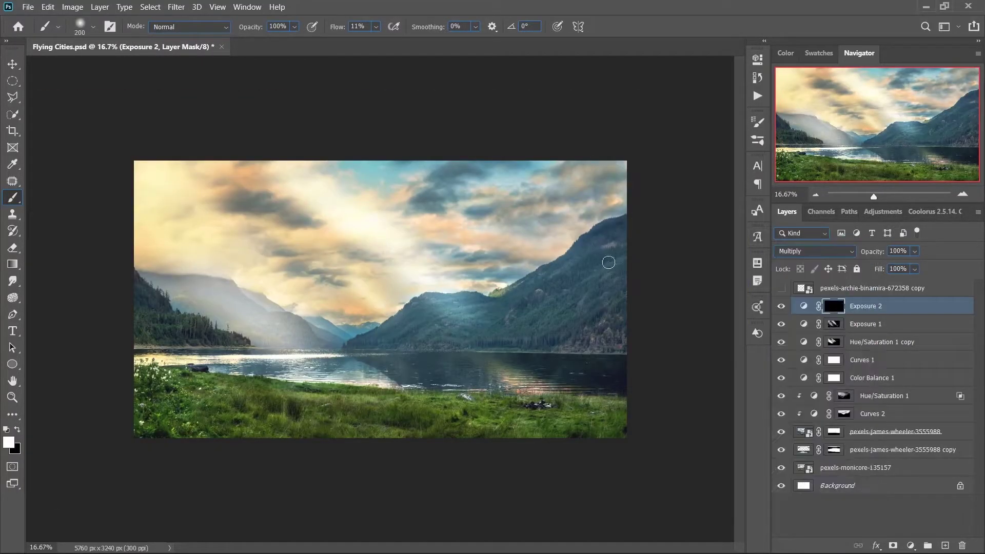
At 3% flow, paint the Exposure 2 mask to darken the left grass and right mountain
key("shift+0")
key("shift+3")
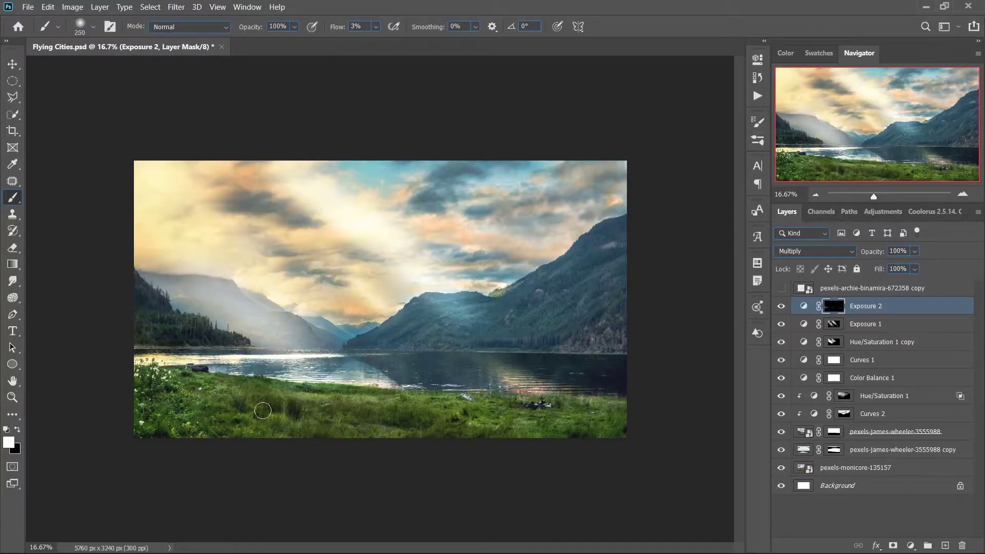
key("bracketright")
key("bracketright")
left_click_drag(292, 390, 284, 432)
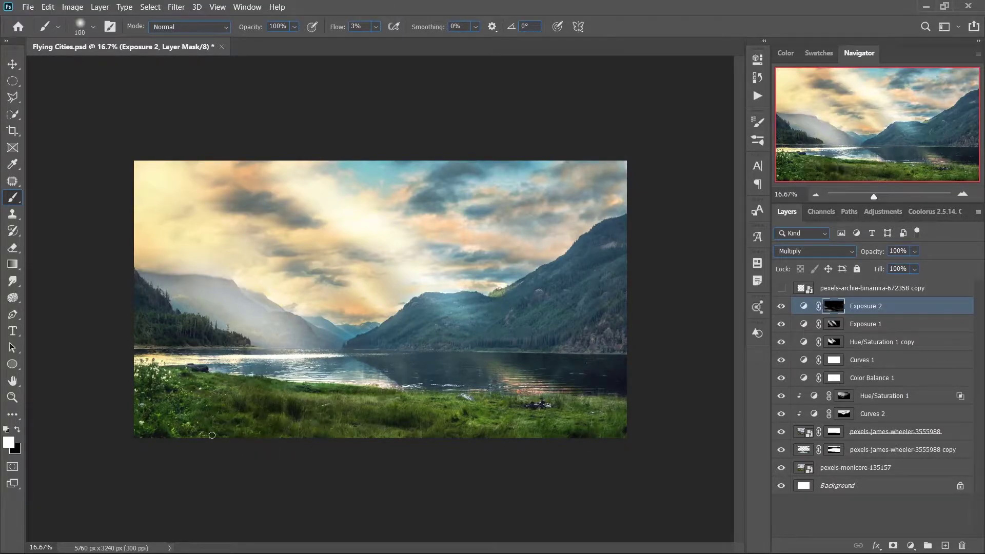
key("bracketright")
key("bracketright")
key("bracketright")
left_click_drag(610, 292, 617, 357)
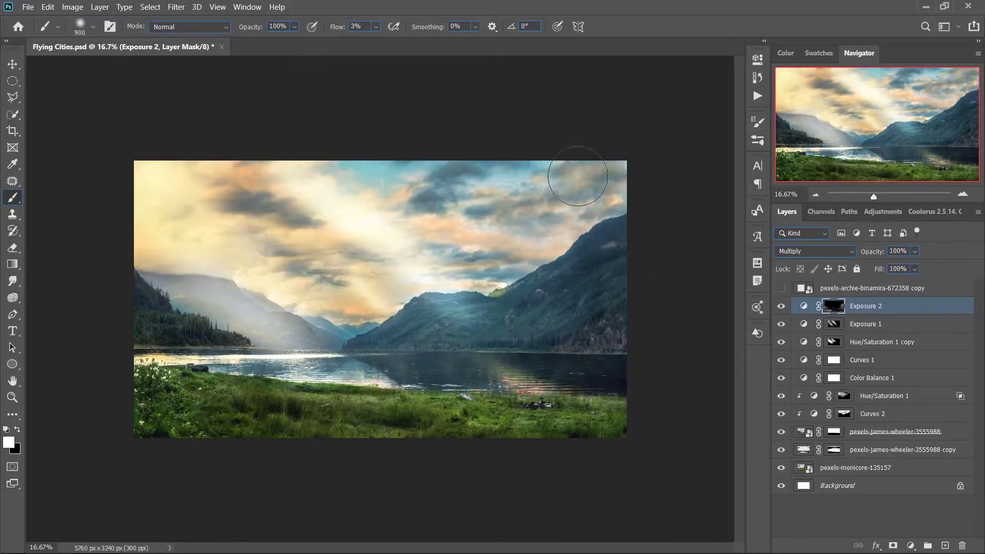
key("bracketright")
key("bracketright")
key("bracketright")
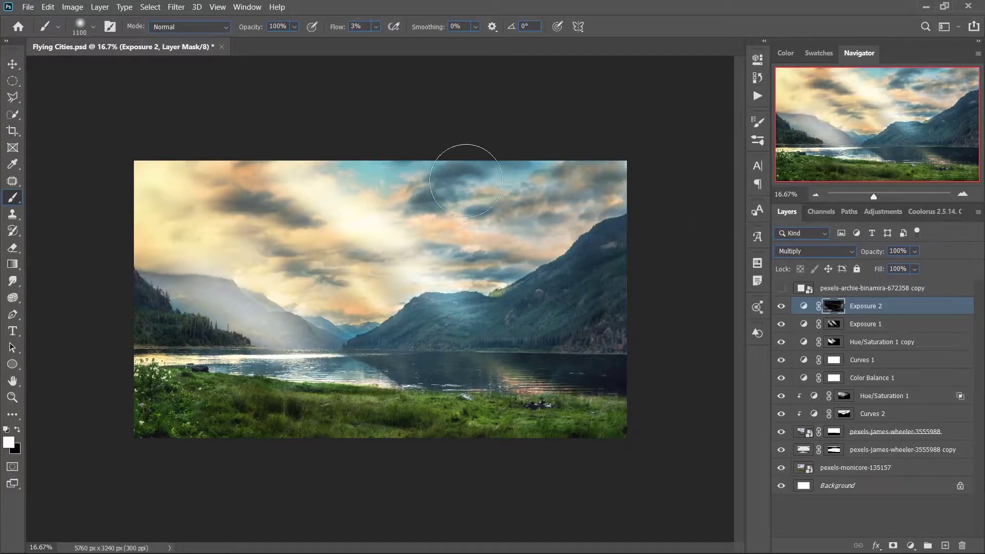
Delete Exposure 1 and paint Exposure 3's mask at 25% flow over the left sky and valley
left_click(781, 327)
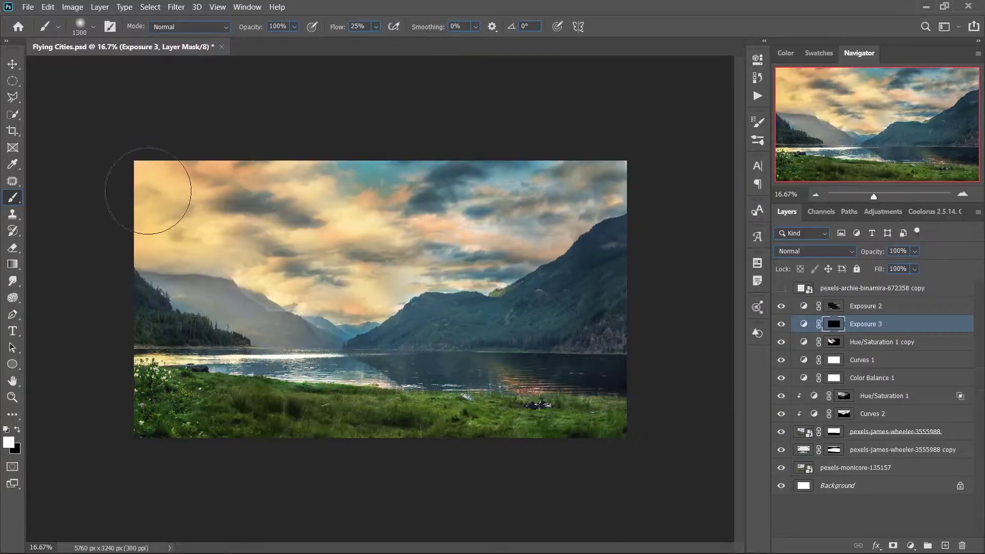
key("shift+2")
key("shift+5")
key("bracketleft")
key("bracketleft")
key("bracketleft")
key("bracketleft")
key("bracketleft")
left_click_drag(169, 205, 297, 324)
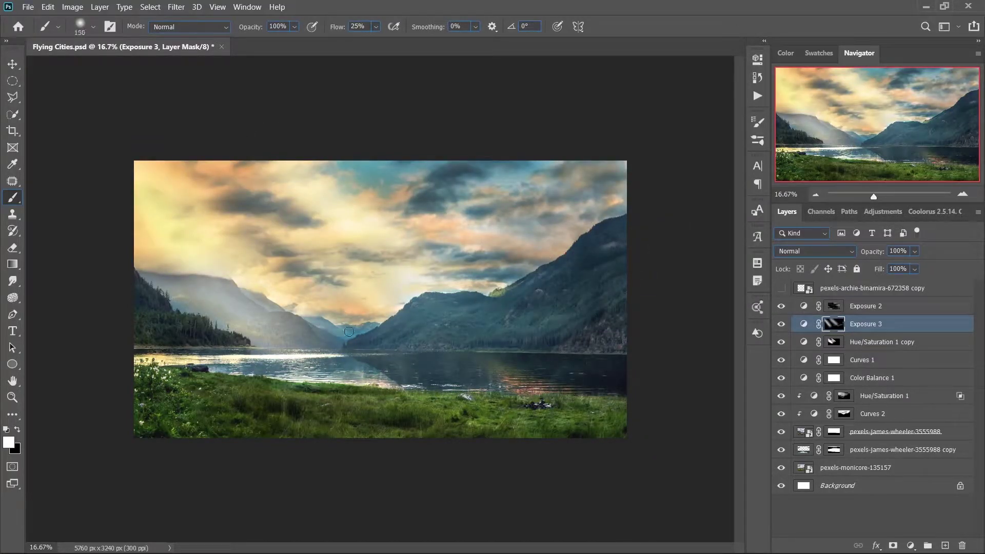
left_click_drag(813, 324, 528, 320)
left_click_drag(907, 311, 907, 308)
left_click(867, 324)
key("bracketright")
key("bracketright")
key("bracketright")
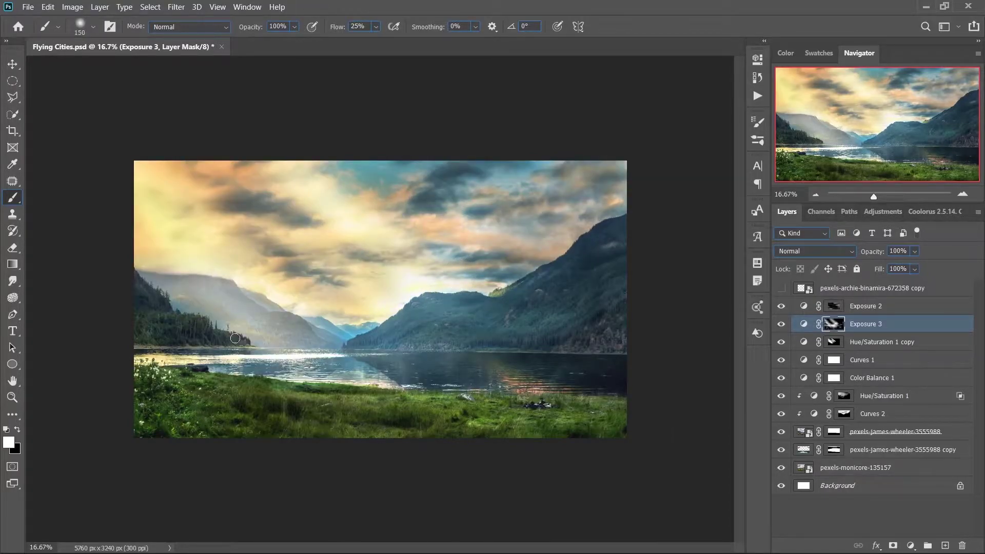
Show the hiker layer and clip a new Exposure adjustment to it
left_click(781, 288)
left_click(873, 288)
left_click(911, 546)
left_click(903, 395)
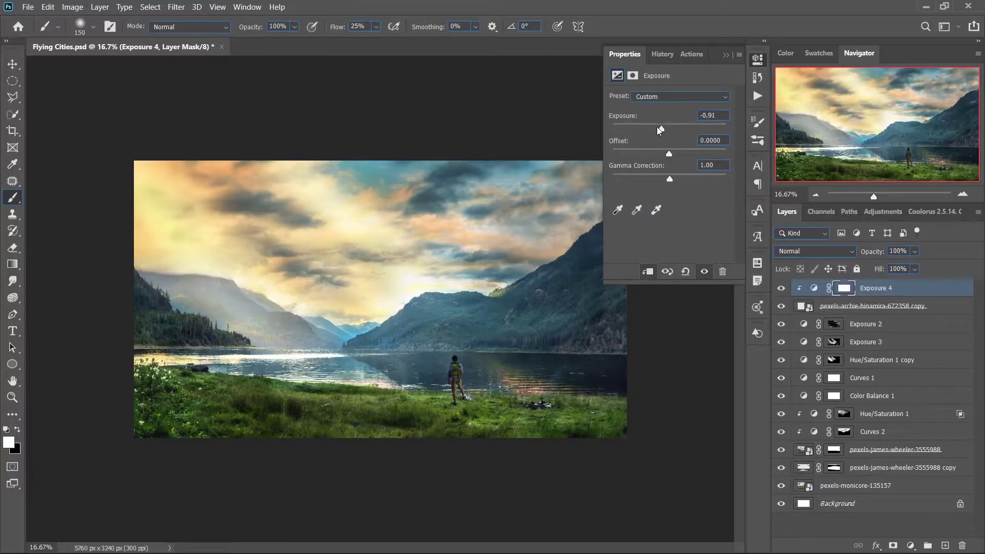
scroll(442, 375, "up", 5)
Hide the hiker's shoe sole in the grass by painting his mask with a grass-shaped brush
left_click(379, 279, "ctrl")
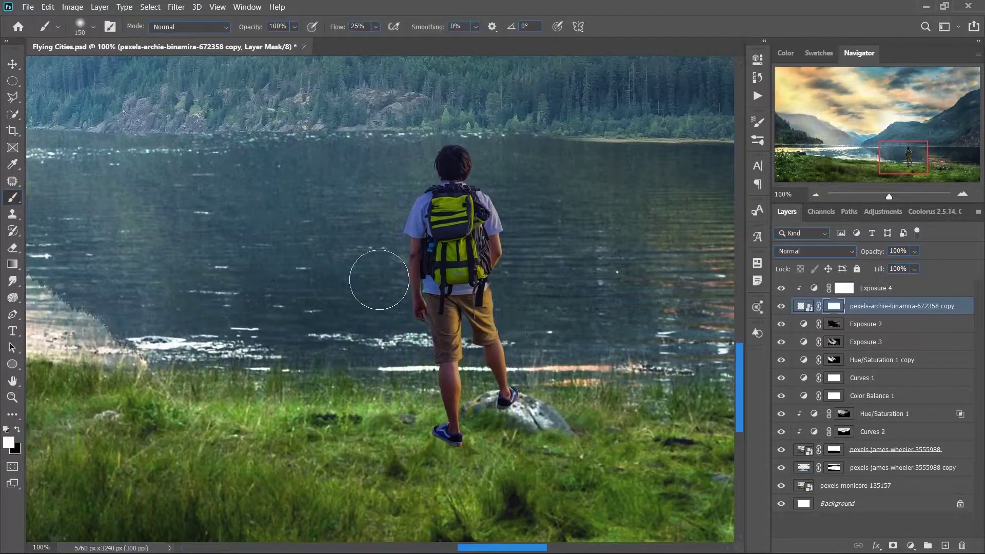
right_click(379, 280)
left_click(780, 487)
key("Return")
scroll(539, 410, "up", 2)
scroll(471, 440, "up", 1)
key("x")
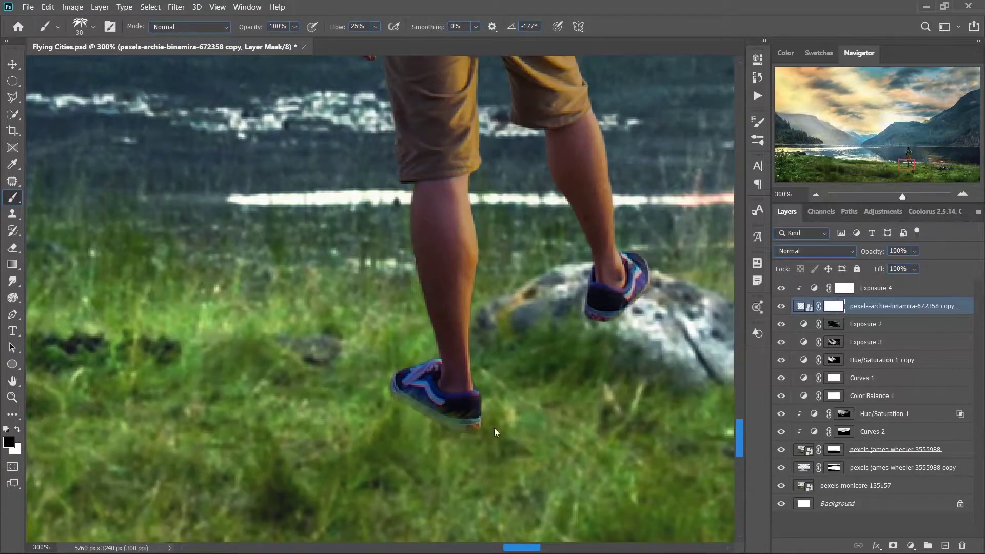
left_click(450, 422)
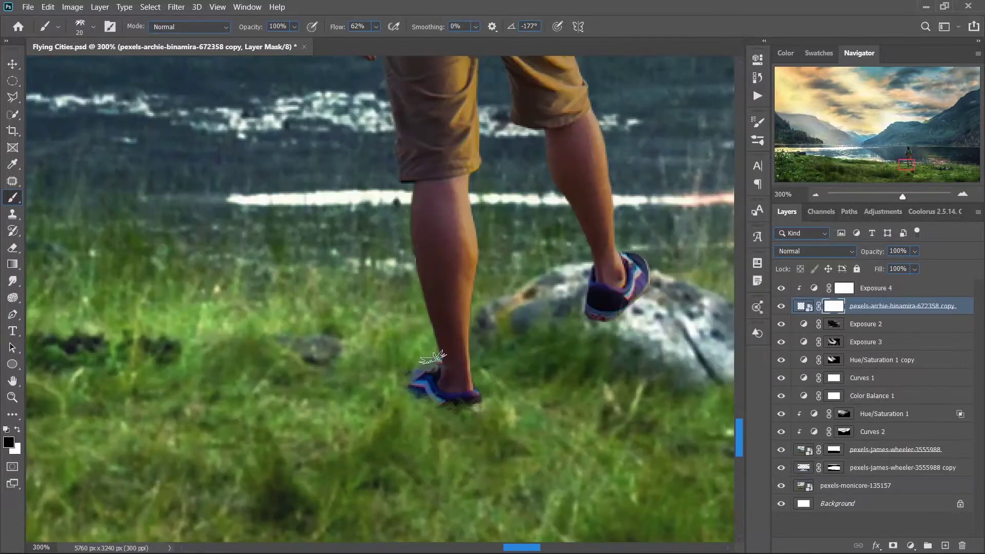
Add a clipped Exposure layer darkened to about -2.58 with an inverted black mask
left_click(911, 546)
left_click(903, 395)
left_click_drag(669, 129, 647, 128)
left_click(726, 58)
key("ctrl+i")
Paint white on that mask to shade the grass around the shoes and rock
key("shift+2")
key("shift+7")
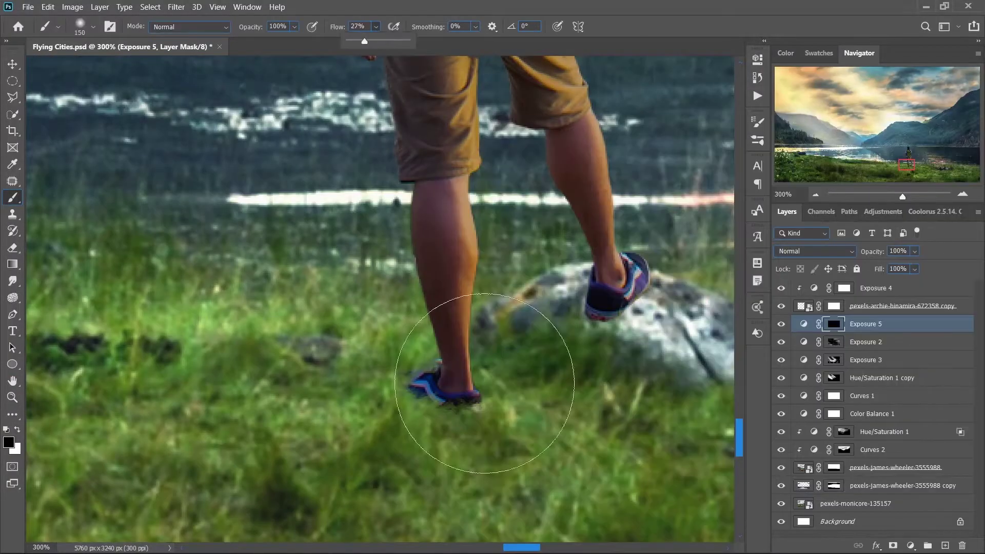
left_click_drag(590, 335, 437, 405)
scroll(418, 325, "down", 2)
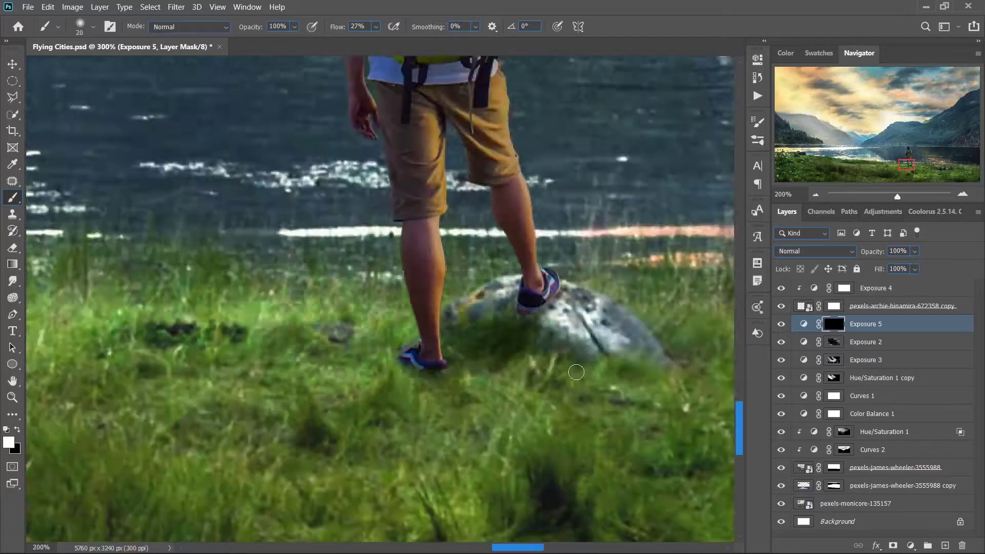
scroll(418, 325, "down", 1)
scroll(415, 335, "down", 1)
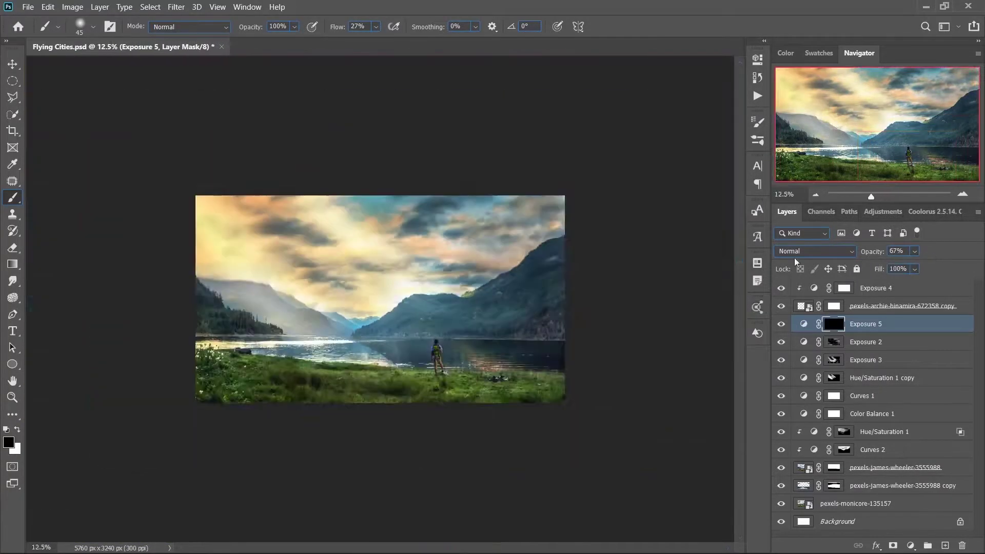
Add an Exposure 6 adjustment above Exposure 4 with a black mask
left_click(872, 288)
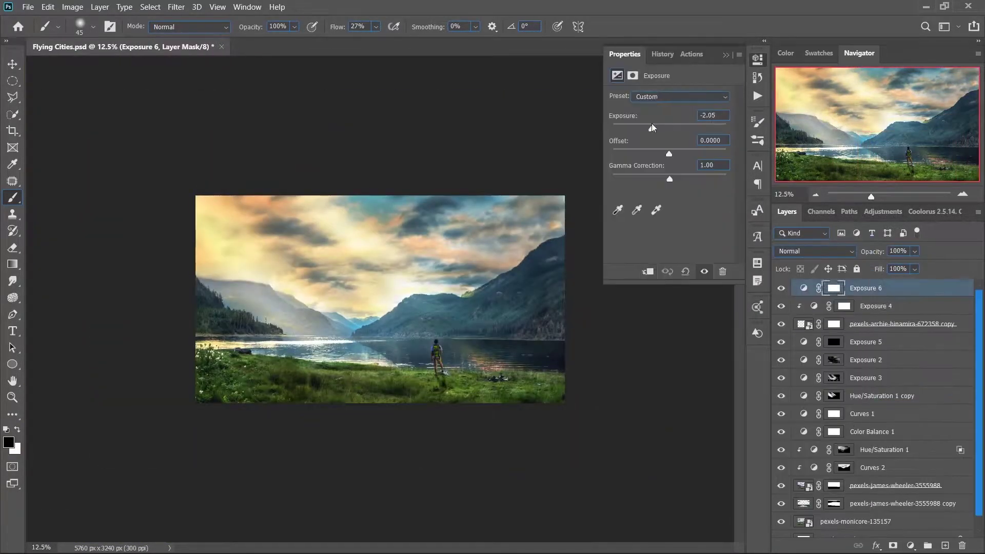
key("ctrl+plus")
scroll(567, 299, "up", 2)
scroll(567, 299, "down", 1)
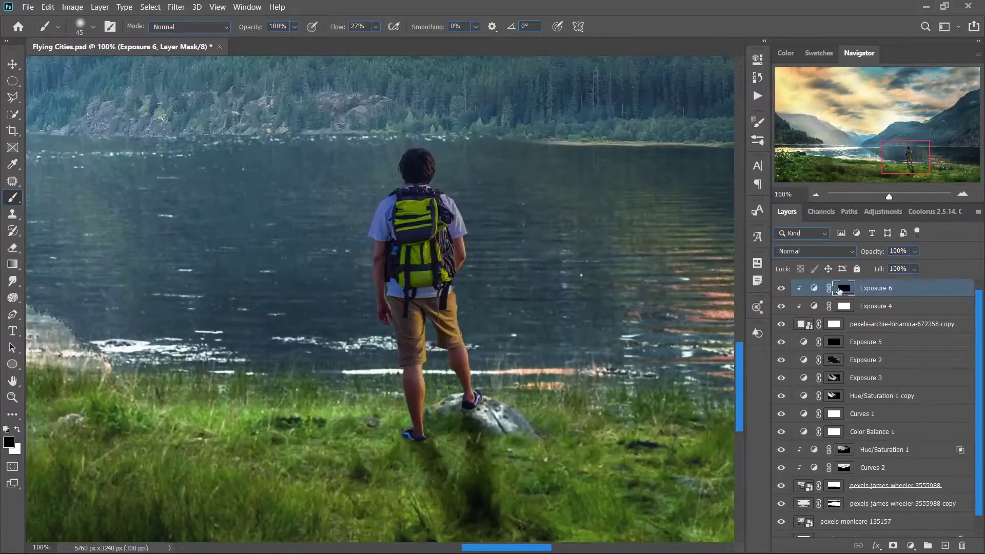
Move the flipped hiker to the right with Free Transform
left_click(803, 324)
key("ctrl+t")
left_click_drag(416, 271, 520, 276)
key("Return")
left_click(834, 342)
Brush-darken the grass below the rock and deepen the shadow under the hiker's feet
key("b")
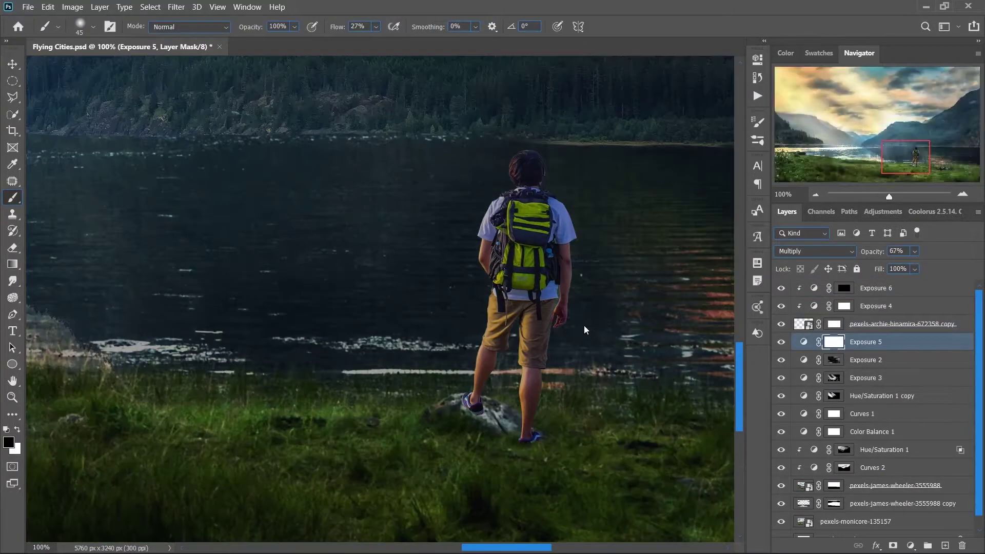
key("ctrl+plus")
left_click_drag(446, 243, 529, 328)
key("ctrl+minus")
key("ctrl+minus")
key("ctrl+minus")
key("bracketright")
key("bracketright")
key("bracketright")
left_click_drag(405, 349, 392, 320)
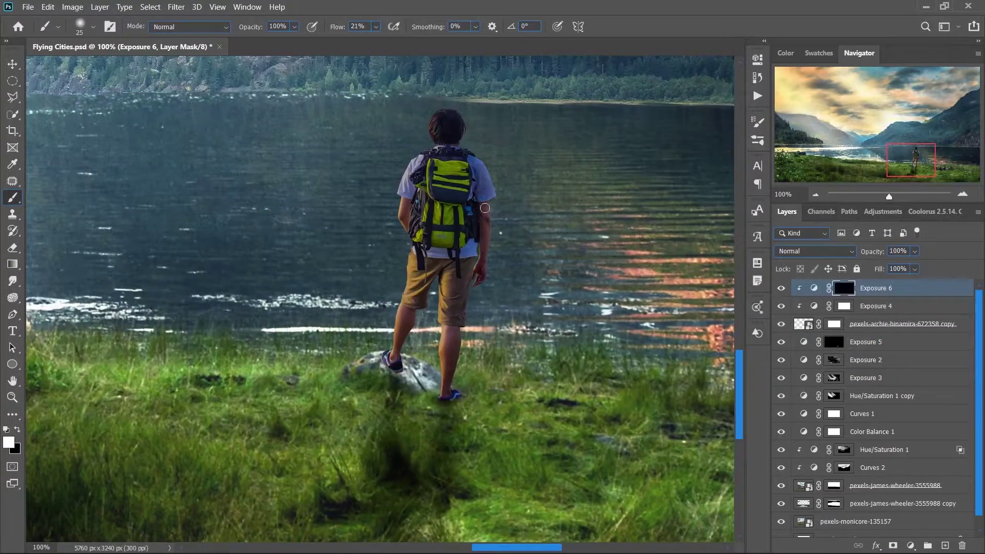
Fit the whole image on screen to review the hiker
scroll(485, 207, "up", 1)
scroll(479, 259, "down", 3)
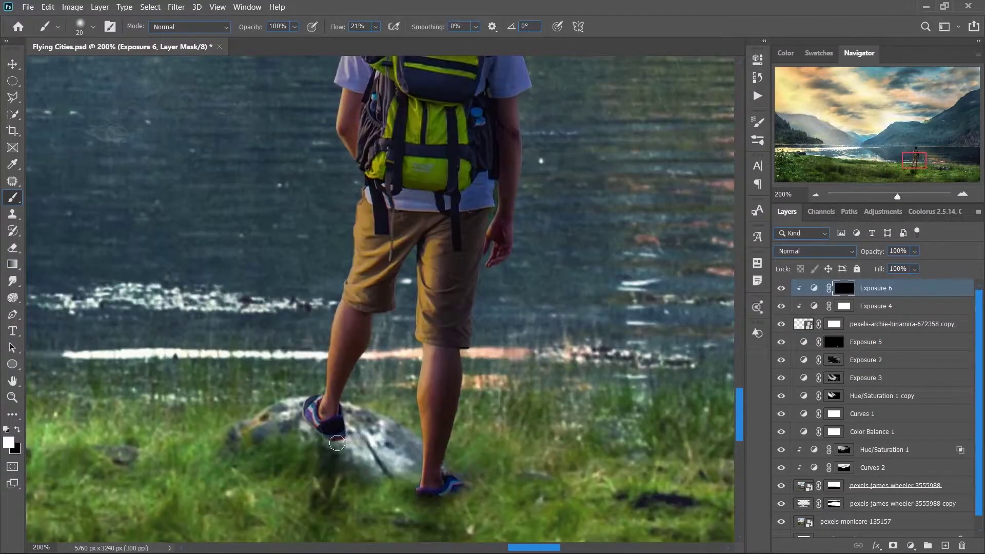
scroll(500, 278, "up", 5)
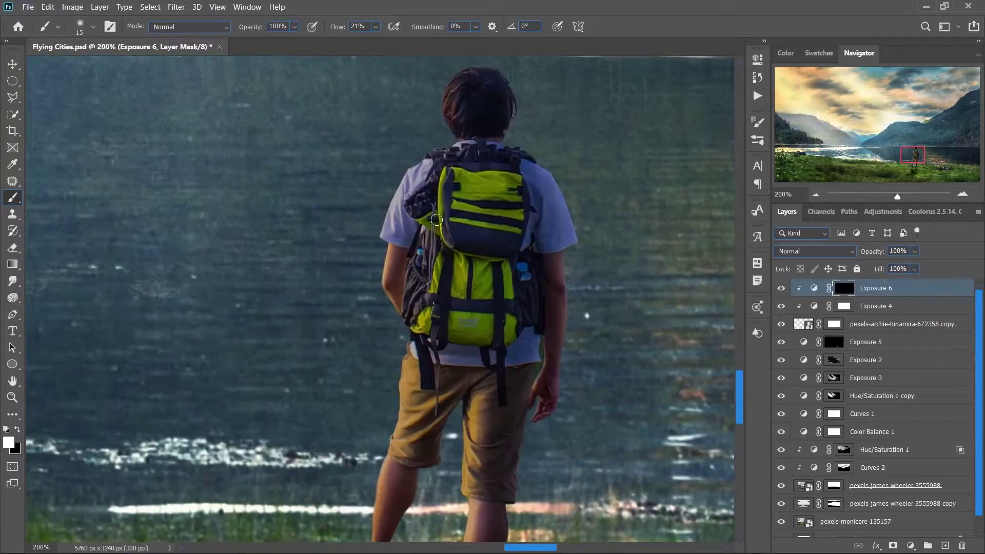
key("ctrl+0")
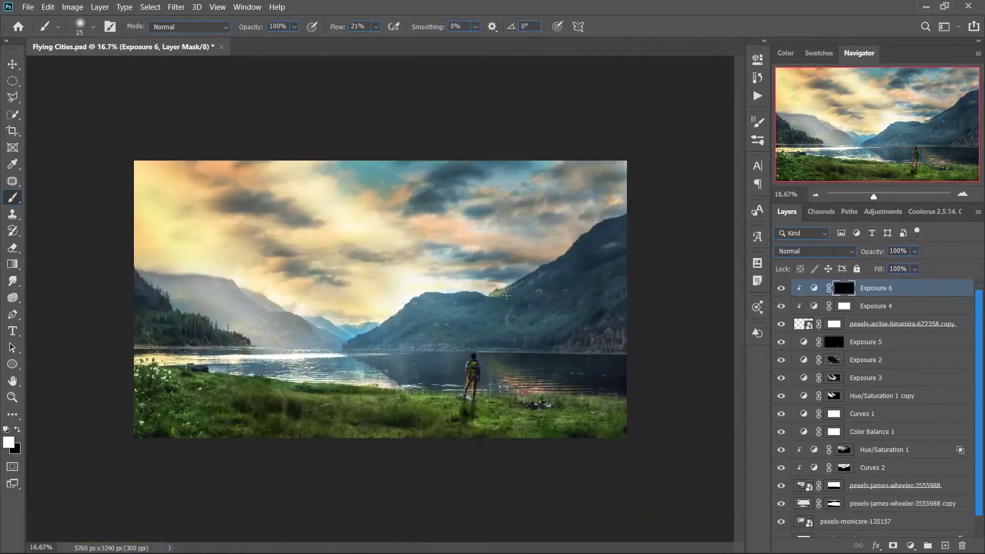
Duplicate the hiker with his exposure merged and skew it into a slanted shadow below his feet
left_click(872, 324)
key("ctrl+j")
right_click(872, 341)
left_click(729, 405)
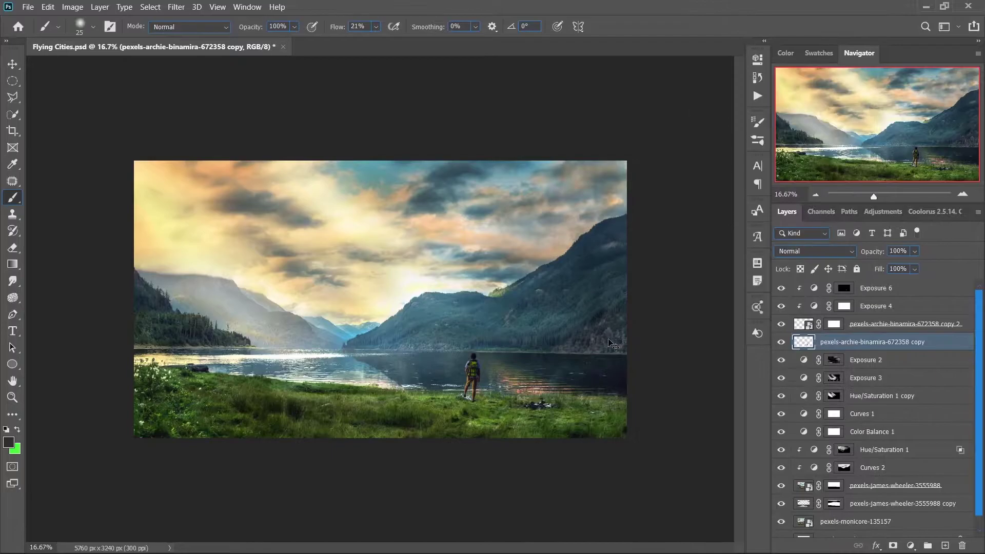
key("ctrl+t")
left_click_drag(518, 418, 518, 493)
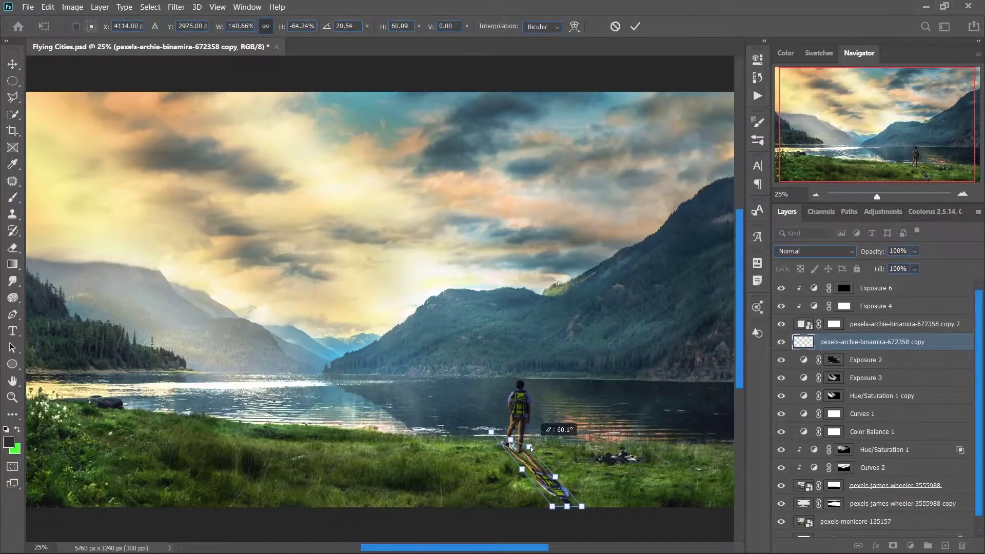
left_click_drag(590, 518, 562, 435)
left_click_drag(531, 477, 552, 469)
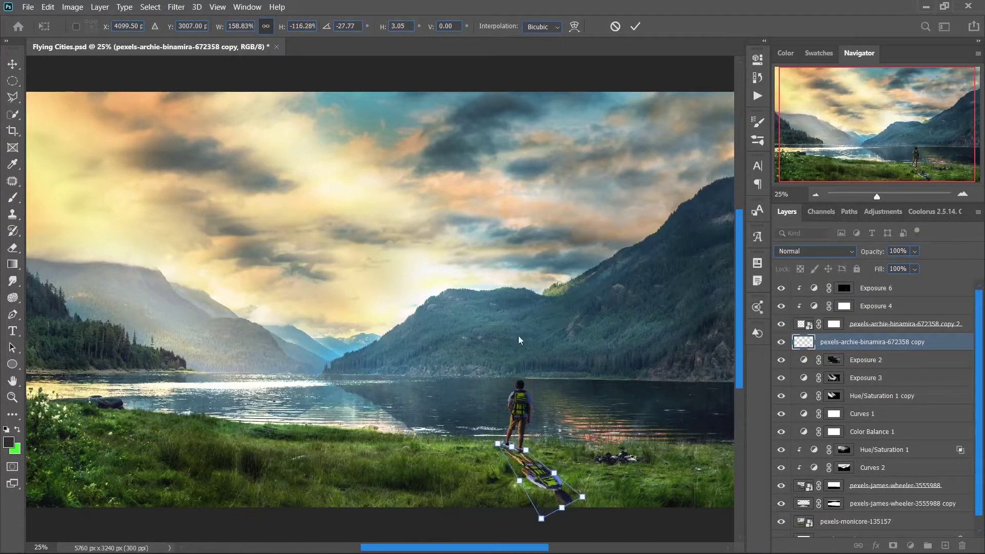
key("Return")
Darken the shadow with a merged Exposure layer and set it to Multiply at about 49% opacity
left_click(176, 7)
left_click(257, 197)
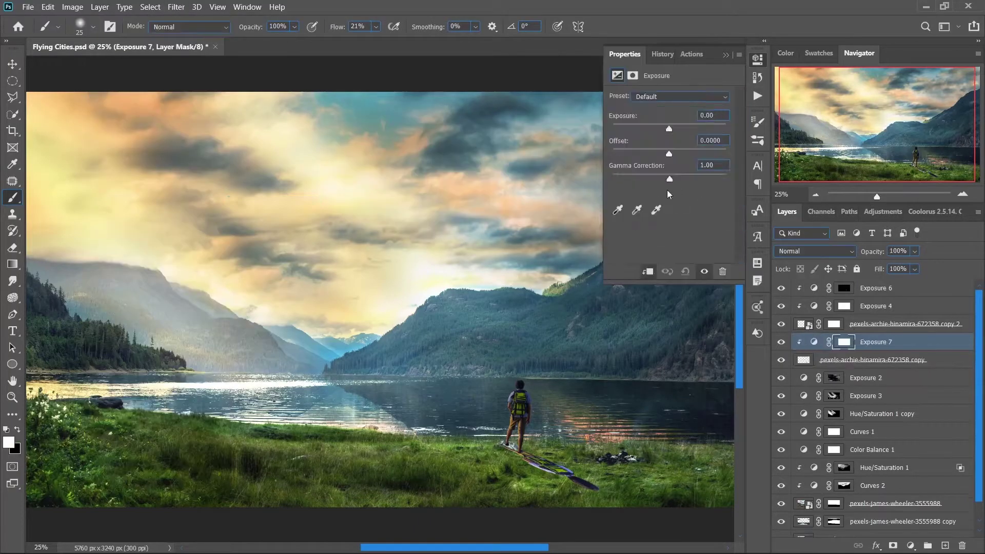
key("ctrl+e")
double_click(898, 342)
key("Return")
left_click(914, 251)
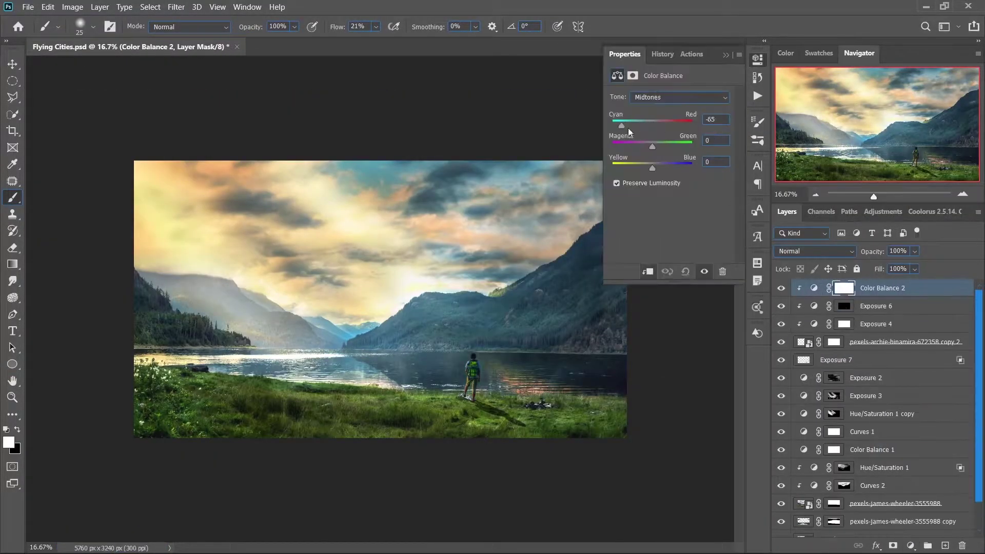
Adjust the Color Balance tint for the shadows and highlights tone ranges
left_click(679, 97)
left_click(644, 108)
left_click(677, 97)
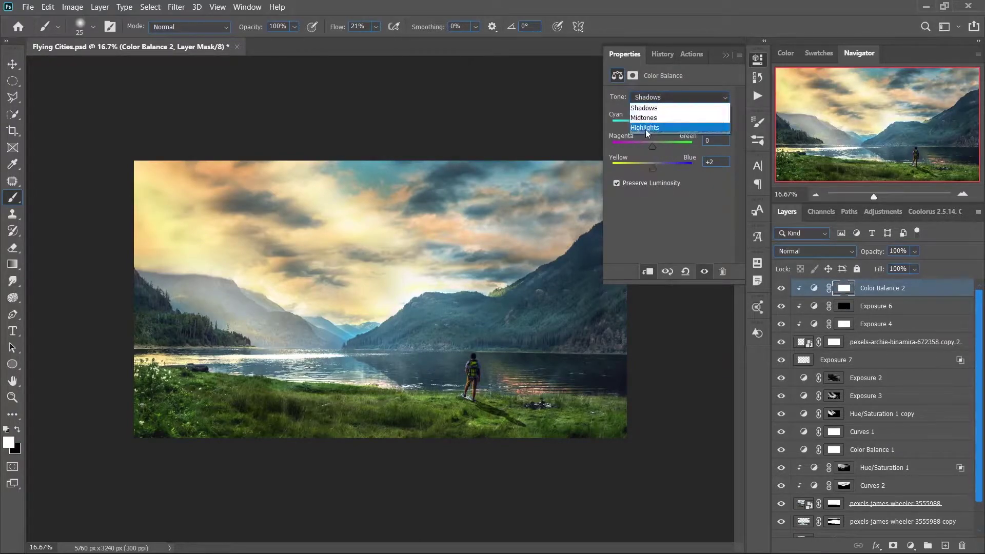
left_click(646, 128)
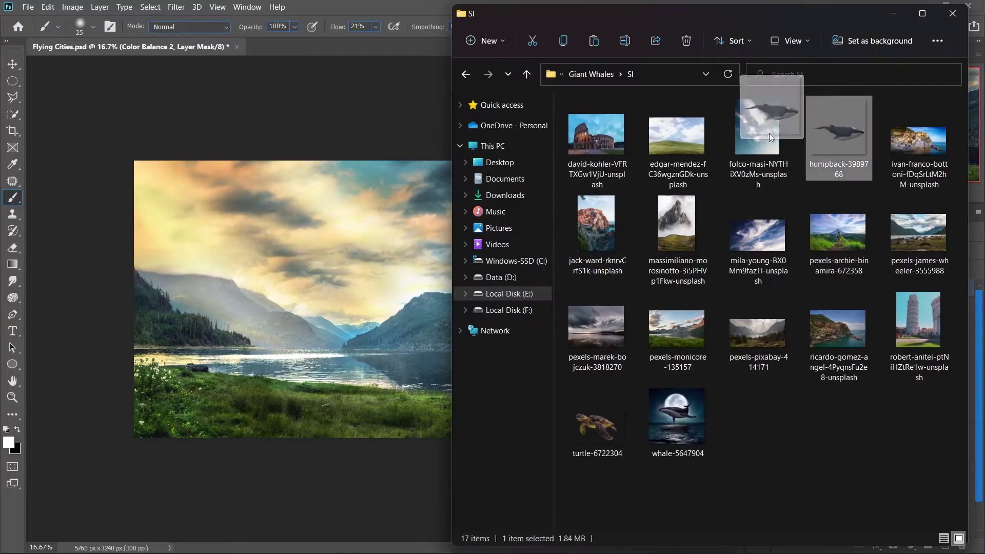
Flip the dropped-in humpback whale horizontally and rotate it toward level flight
left_click(492, 466)
mouse_move(440, 224)
left_mouse_down()
mouse_move(490, 256)
mouse_move(370, 229)
left_mouse_up()
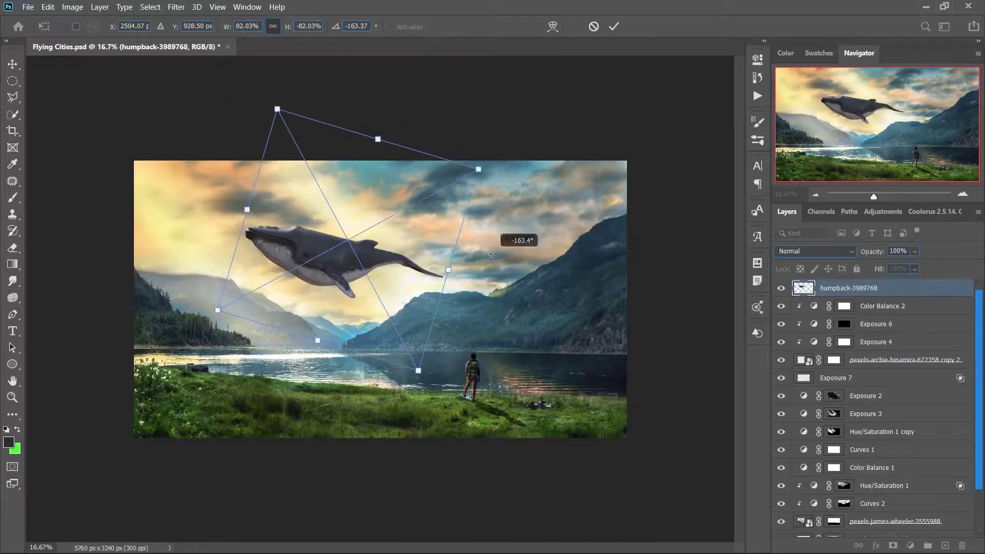
left_click(614, 27)
Clip a Color Balance to the whale and shift its shadows toward blue
key("b")
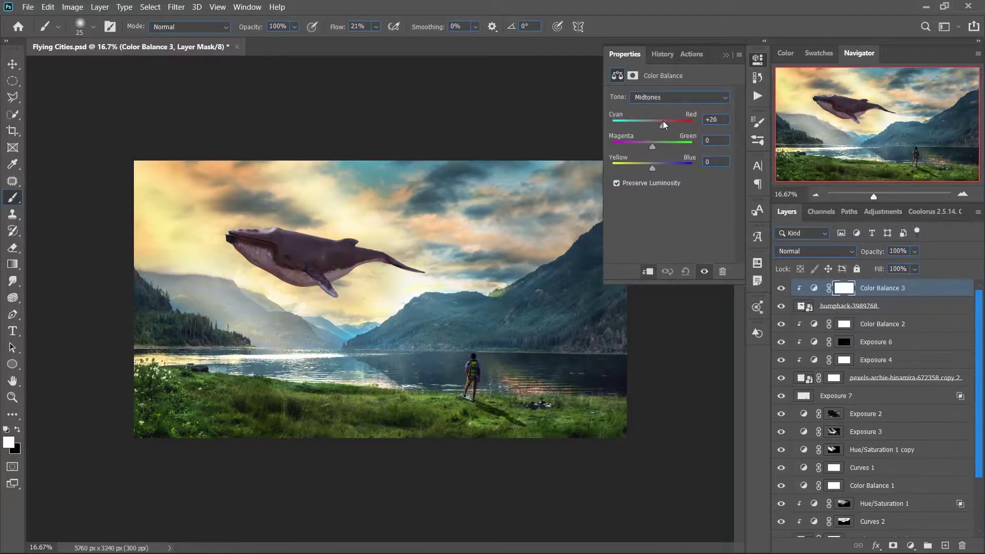
left_click(680, 97)
left_click(648, 103)
left_click_drag(653, 165, 660, 165)
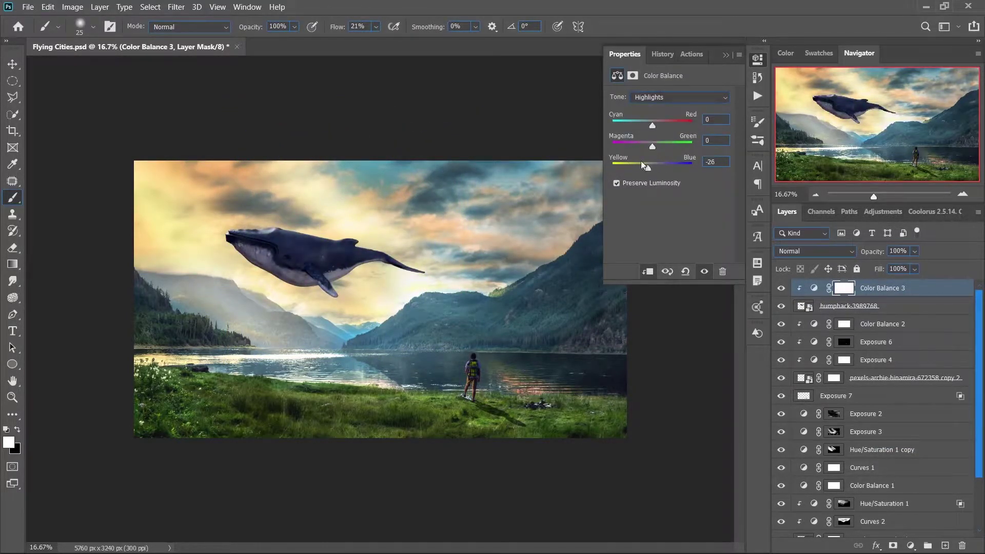
Add a clipped black-masked Exposure layer and paint darkening onto the whale's body at 10% flow
left_click(758, 59)
left_click_drag(376, 26, 375, 44)
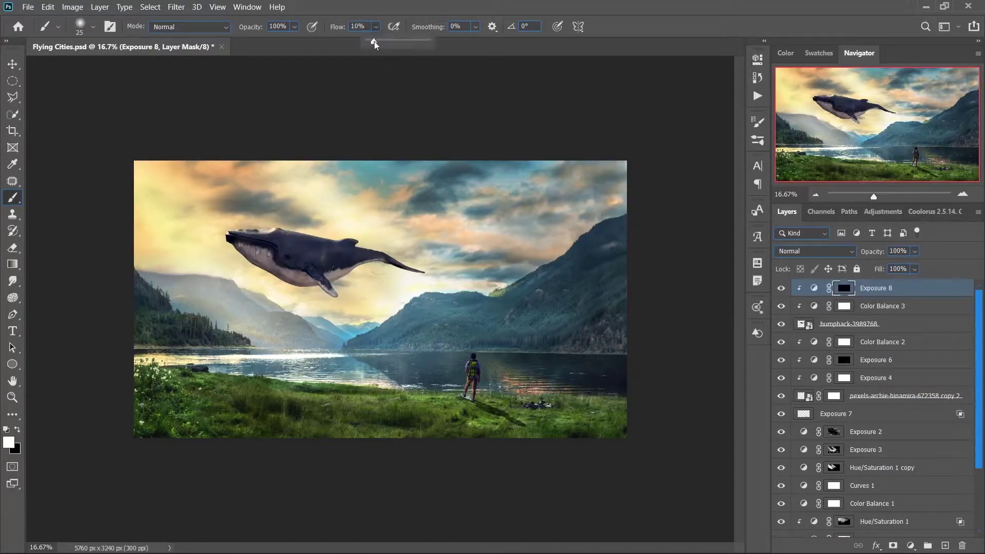
scroll(277, 242, "up", 4)
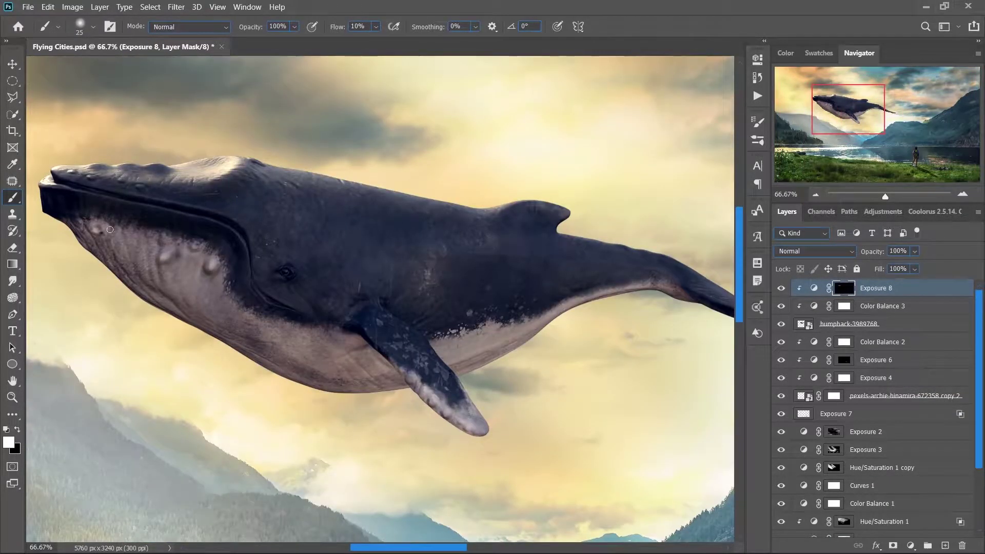
mouse_move(368, 319)
left_mouse_down()
mouse_move(470, 238)
mouse_move(220, 214)
left_mouse_up()
key("bracketleft")
key("bracketleft")
key("bracketleft")
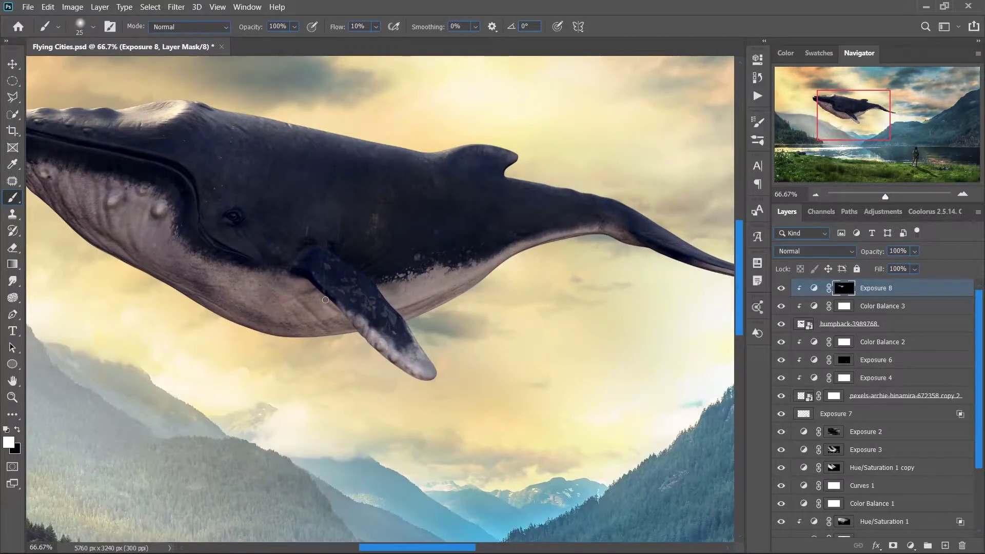
left_click_drag(227, 315, 425, 350)
key("bracketright")
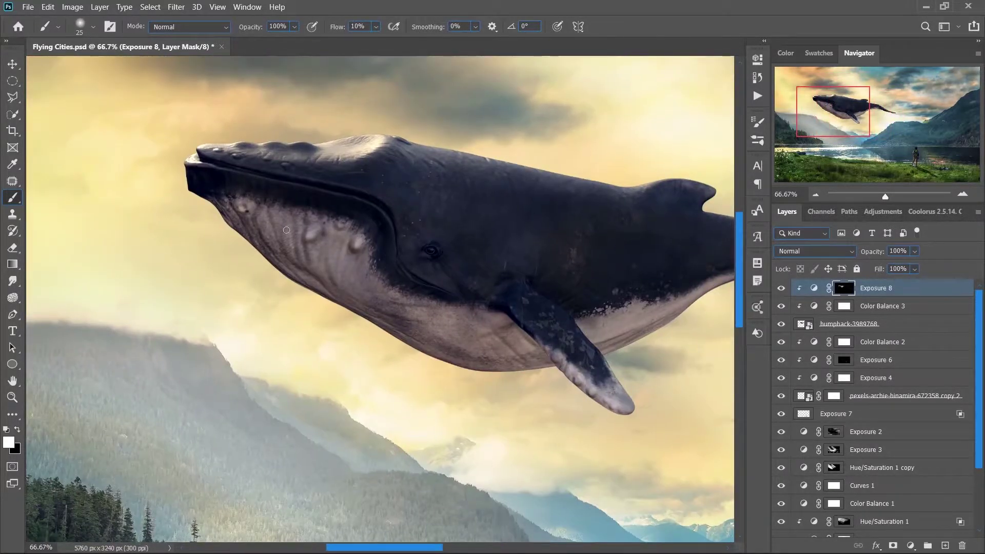
scroll(286, 229, "down", 3)
scroll(351, 84, "up", 2)
Add a second black-masked Exposure layer and paint it along the whale's back
key("F2")
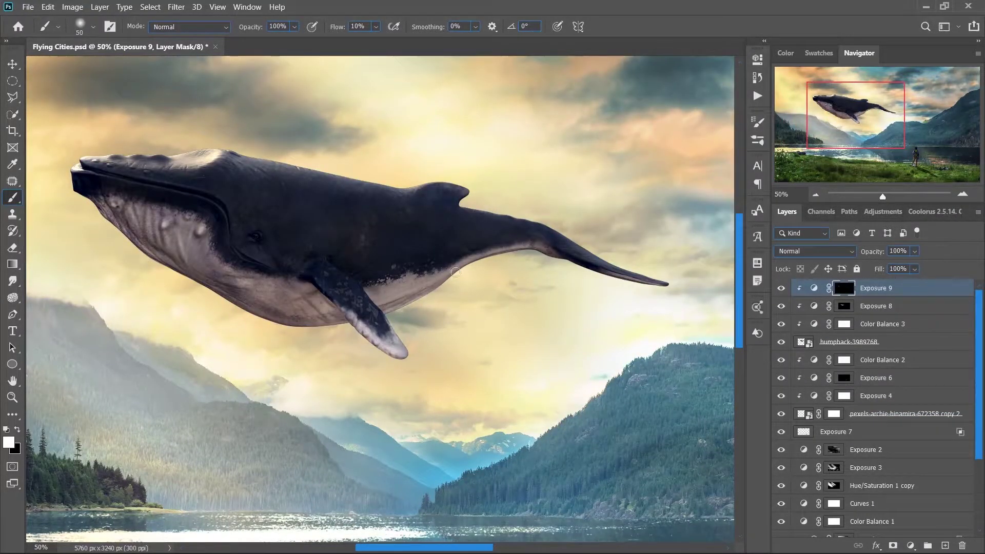
key("bracketright")
mouse_move(567, 237)
left_mouse_down()
mouse_move(314, 182)
mouse_move(163, 163)
left_mouse_up()
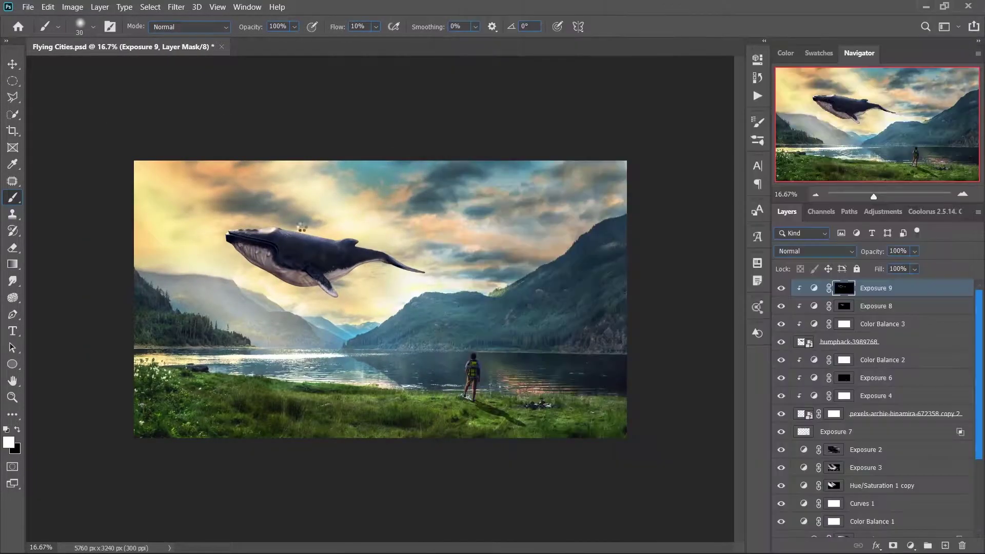
Mask the clouds via Color Range on sampled cloud tones and desaturate them with Hue/Saturation
left_click(172, 125)
left_click(936, 103)
left_click(893, 545)
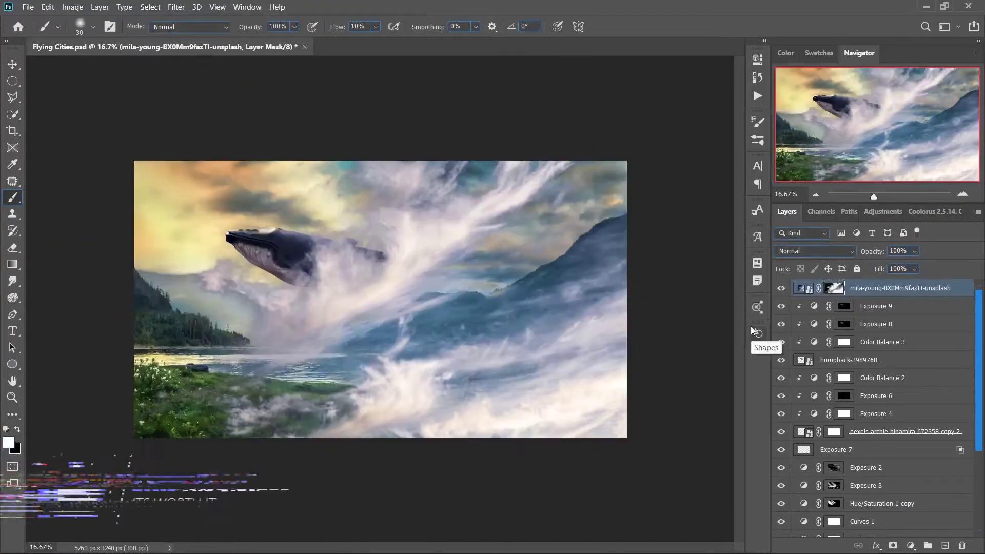
left_click(911, 546)
left_click(916, 420)
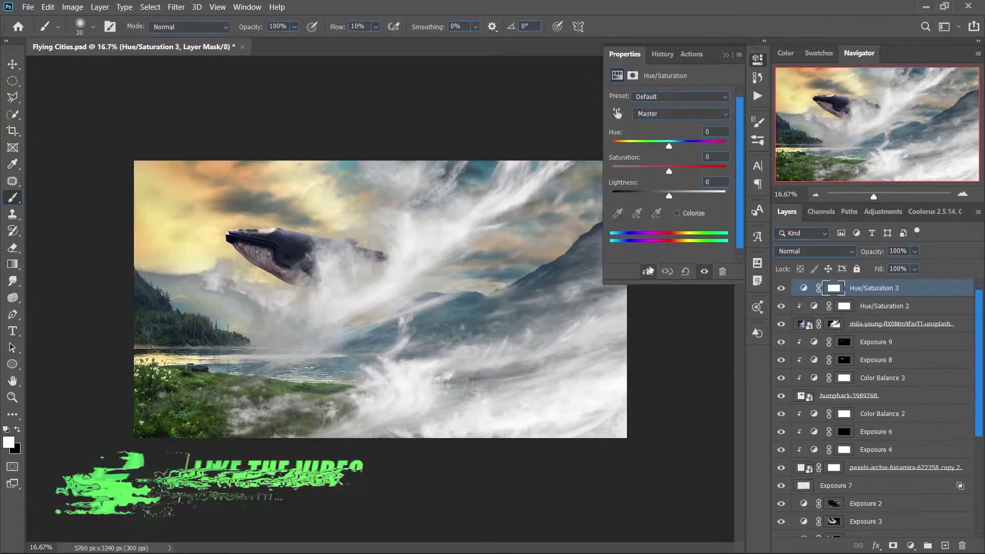
Duplicate the cloud layer, mask it, and paint out its hard diagonal edge
key("ctrl+j")
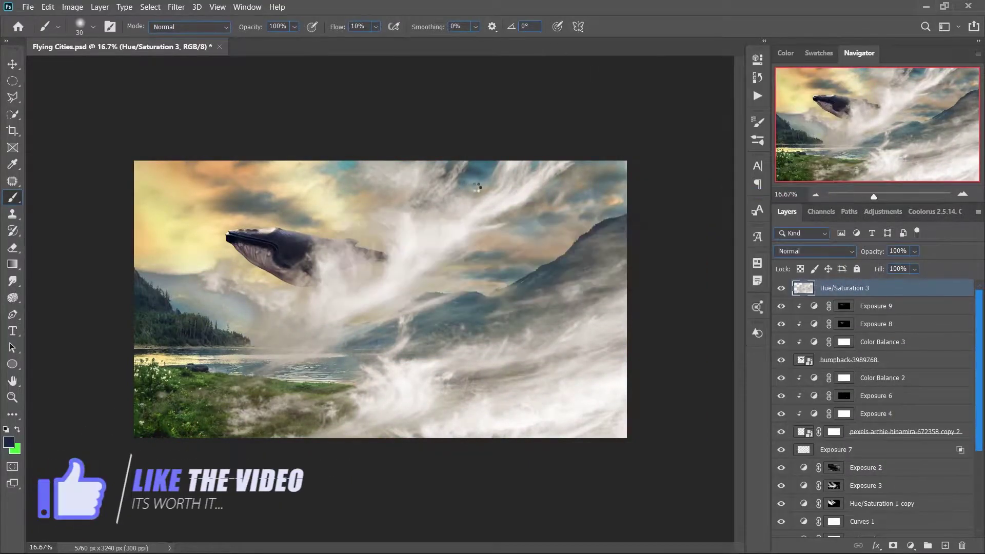
key("ctrl+t")
key("Return")
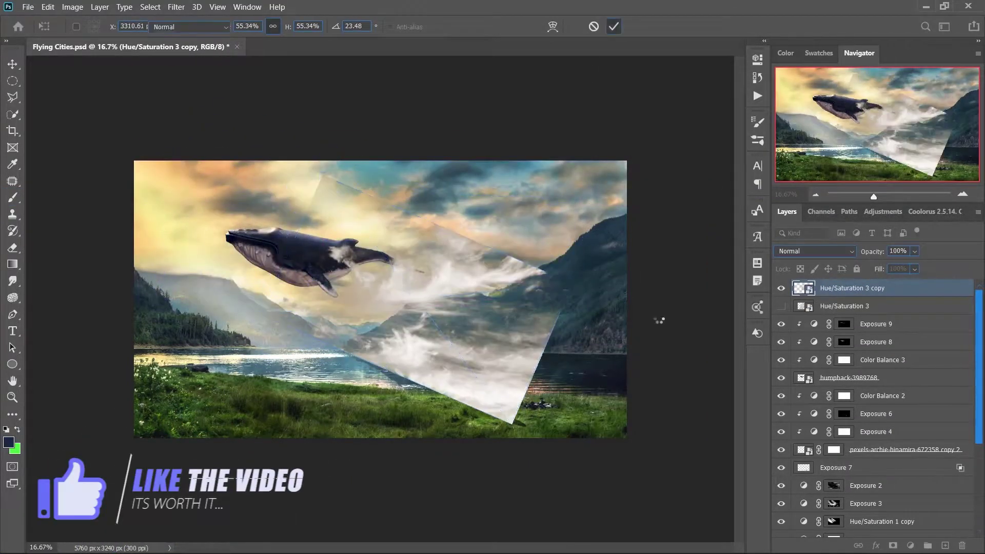
left_click(893, 545)
key("b")
key("bracketleft")
mouse_move(301, 320)
left_mouse_down()
mouse_move(519, 257)
mouse_move(417, 257)
mouse_move(488, 312)
mouse_move(536, 321)
mouse_move(566, 293)
left_mouse_up()
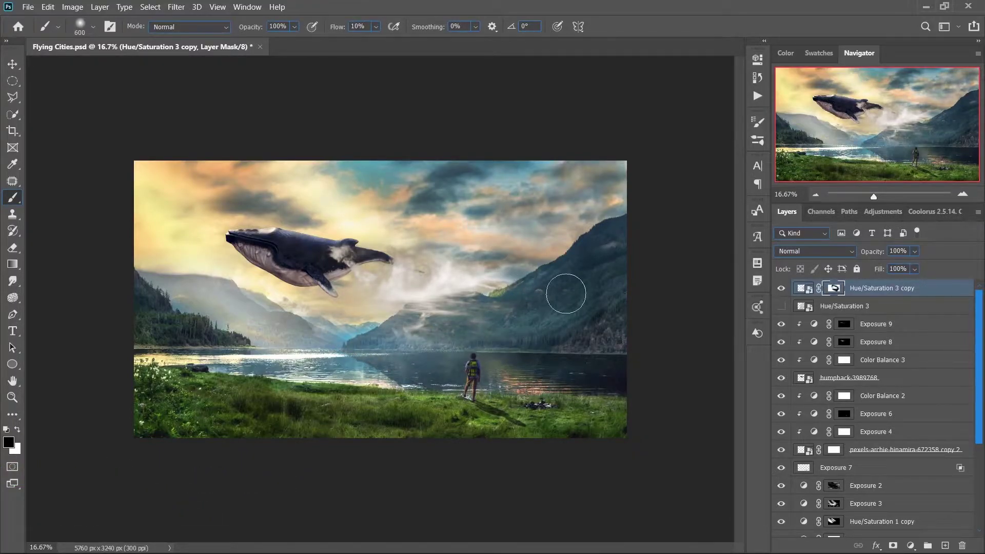
Duplicate the clouds again, move the copy and rotate it about 30 degrees
key("ctrl+j")
left_click_drag(329, 246, 398, 271)
key("ctrl+t")
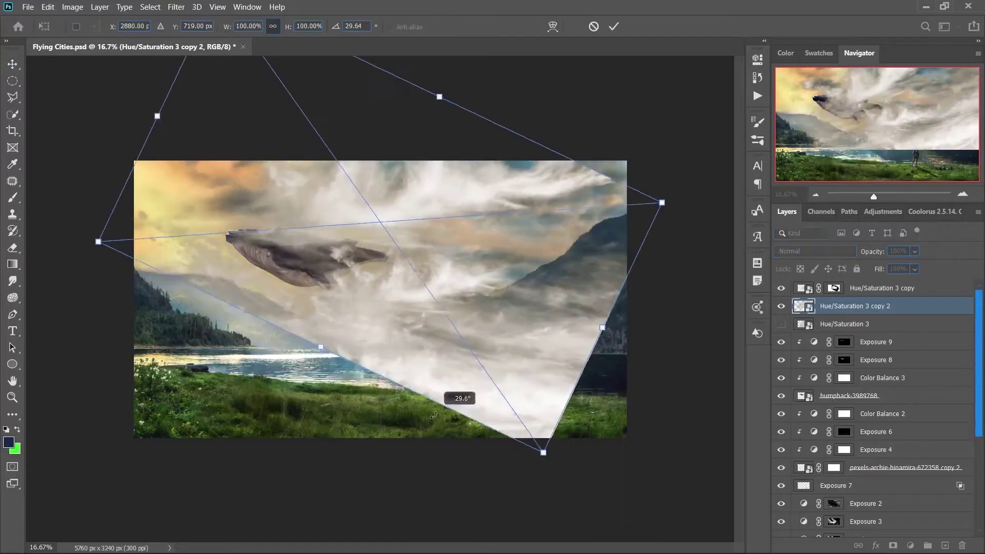
left_click_drag(154, 103, 290, 129)
key("Return")
Mask away the rotated clouds' lower edge and fog over the grass, lowering opacity to 96%
left_click(894, 545)
key("b")
left_click_drag(359, 400, 484, 310)
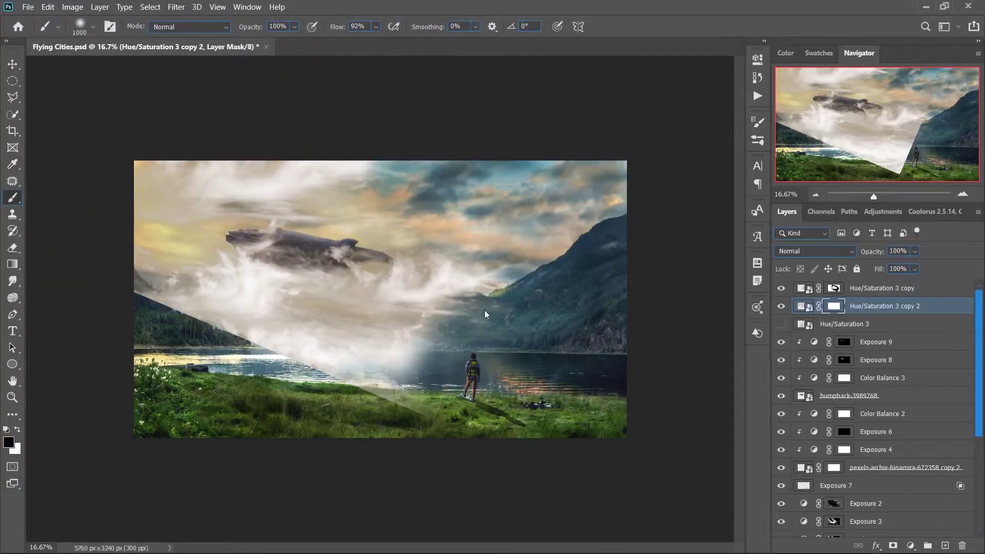
mouse_move(390, 380)
left_mouse_down()
mouse_move(152, 303)
mouse_move(487, 211)
mouse_move(206, 231)
left_mouse_up()
left_click_drag(914, 251, 909, 263)
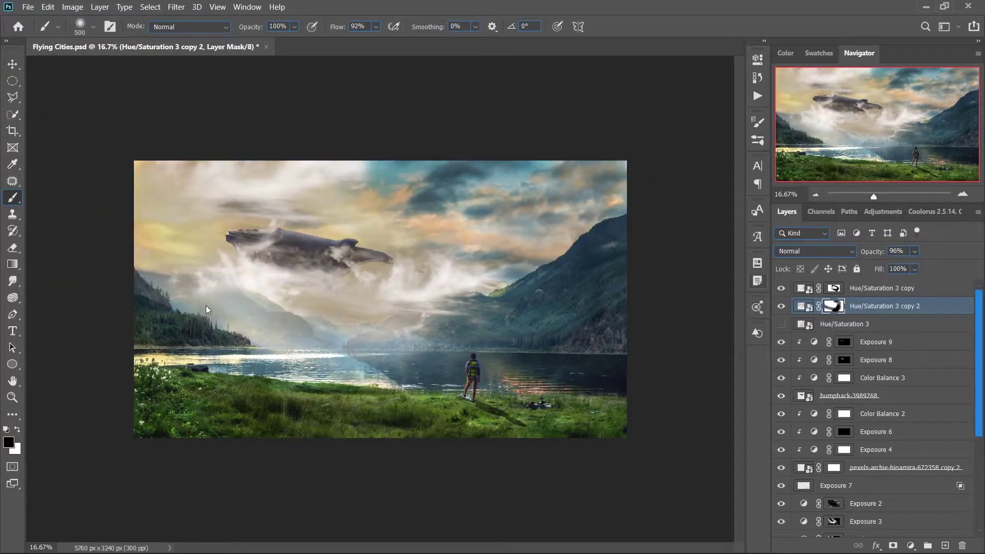
key("bracketleft")
Add a rotated, edge-blended cloud patch over the right sky, then shrink the cliff town toward the whale
key("ctrl+j")
key("ctrl+t")
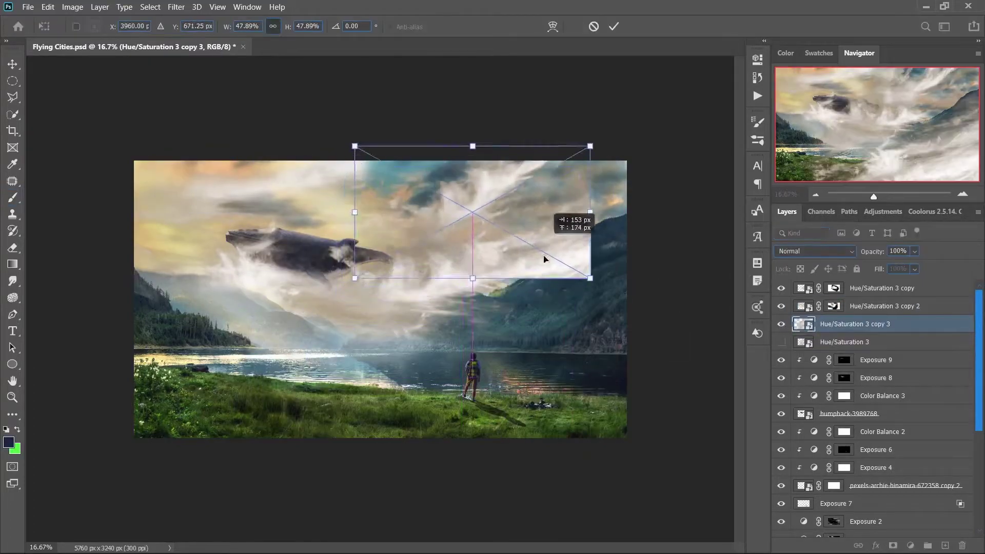
left_click_drag(605, 287, 625, 227)
key("Return")
left_click(894, 545)
key("b")
mouse_move(452, 154)
left_mouse_down()
mouse_move(590, 246)
mouse_move(513, 307)
left_mouse_up()
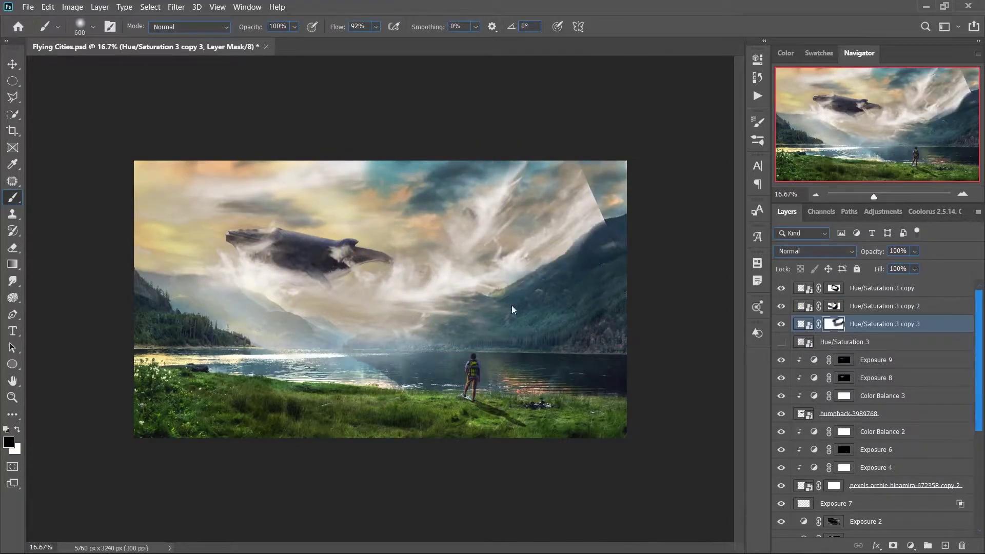
left_click_drag(564, 180, 376, 287)
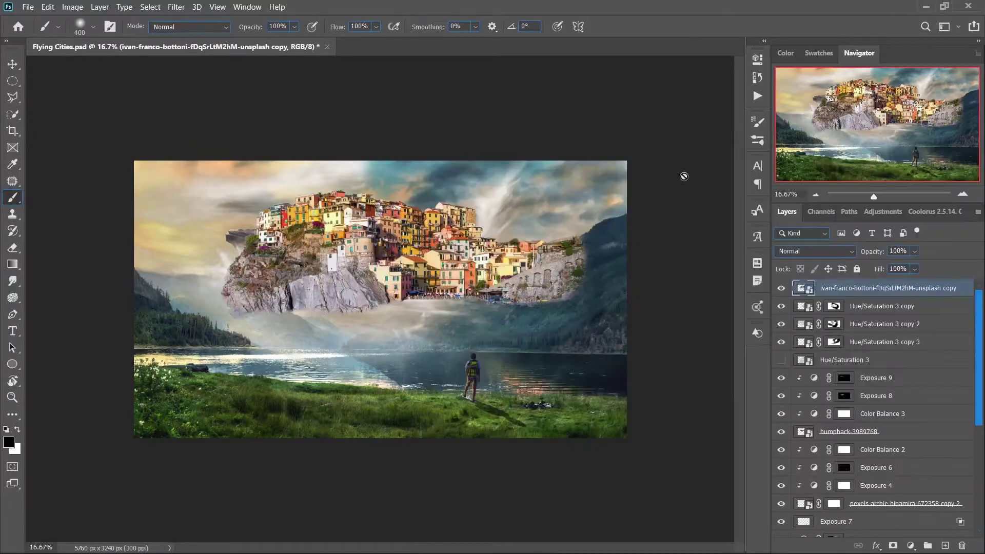
key("ctrl+t")
mouse_move(616, 308)
left_mouse_down()
mouse_move(395, 271)
mouse_move(390, 221)
left_mouse_up()
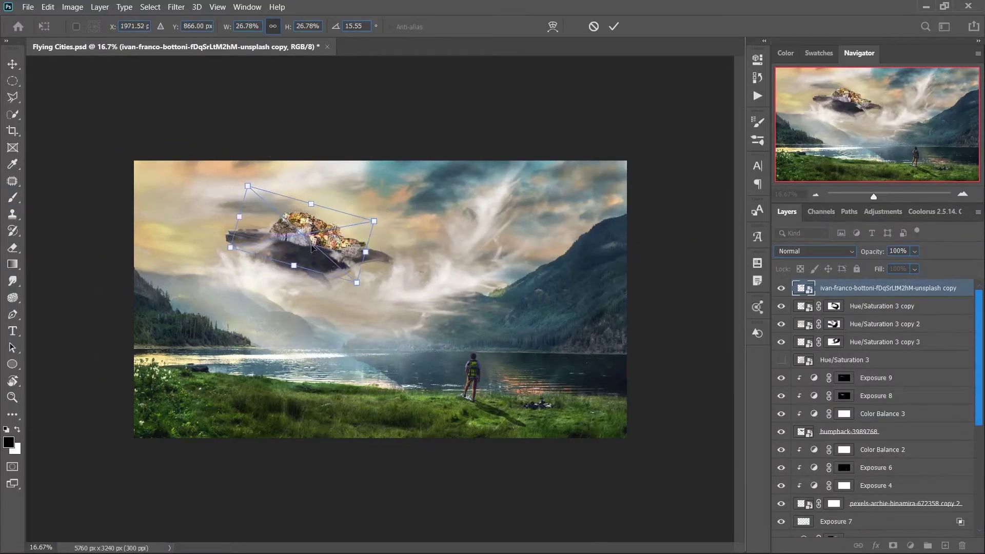
Tilt the cliff town onto the whale and warp its edges to hug the whale's back
left_click_drag(318, 210, 308, 233)
scroll(309, 232, "up", 3)
left_click(553, 26)
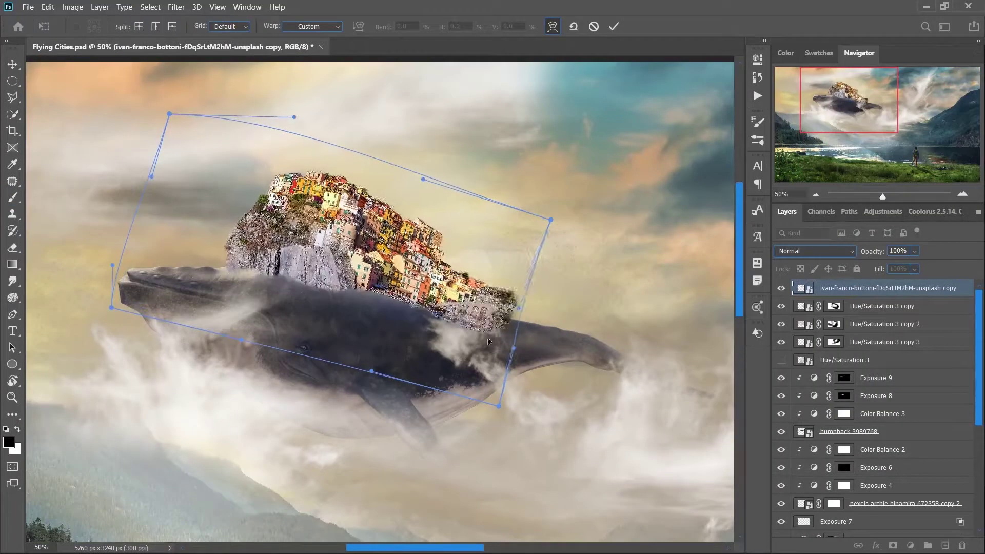
left_click_drag(487, 337, 518, 287)
left_click_drag(395, 176, 401, 185)
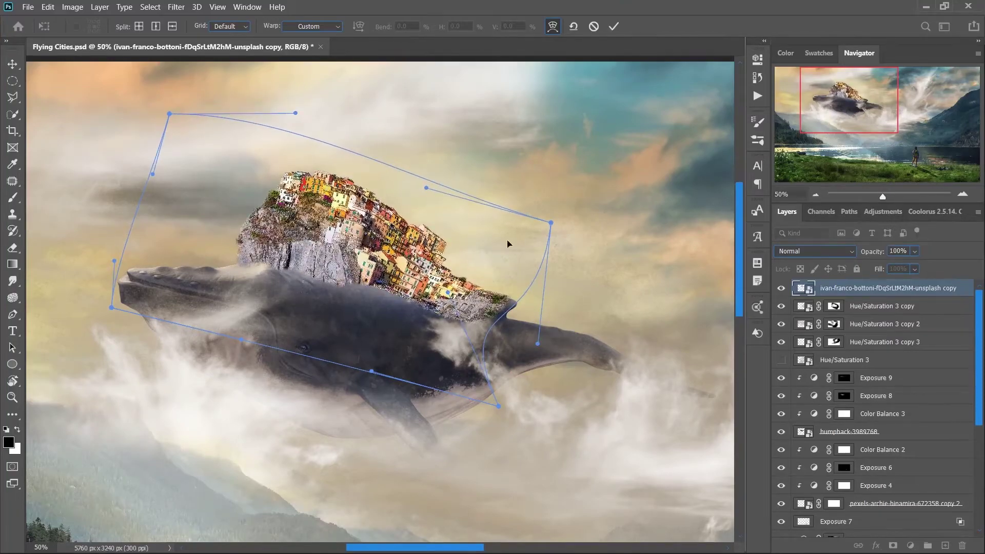
left_click_drag(537, 344, 544, 342)
left_click_drag(452, 300, 451, 228)
key("Return")
Paint the town's mask to hide the lower cliff rock and the left cliff edge
key("b")
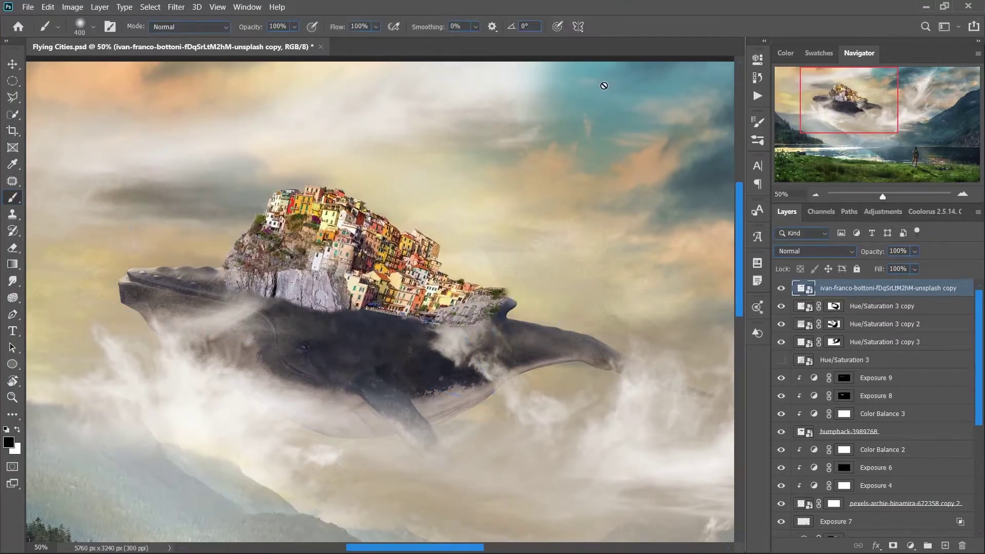
scroll(528, 302, "up", 1)
scroll(605, 275, "up", 1)
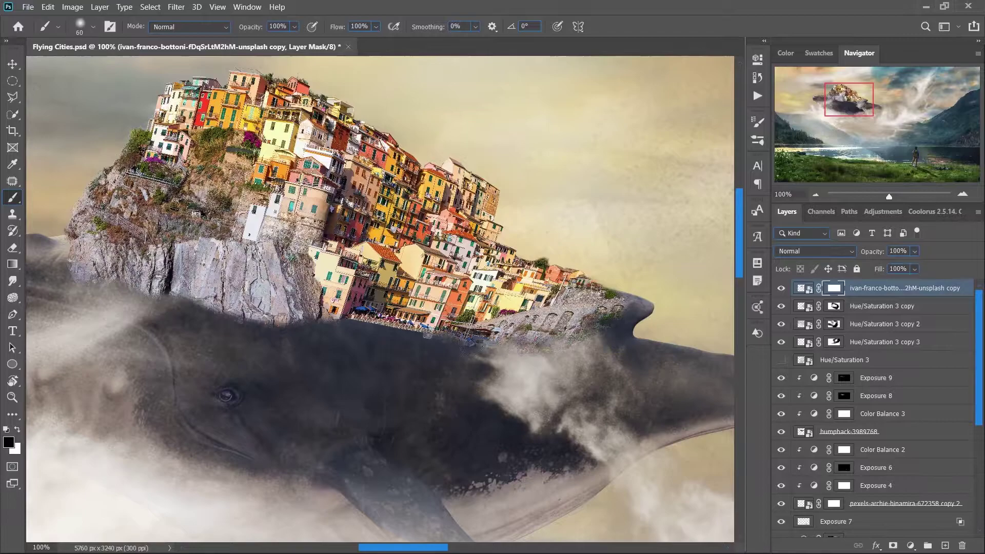
mouse_move(357, 331)
left_mouse_down()
mouse_move(231, 305)
mouse_move(97, 234)
left_mouse_up()
key("bracketright")
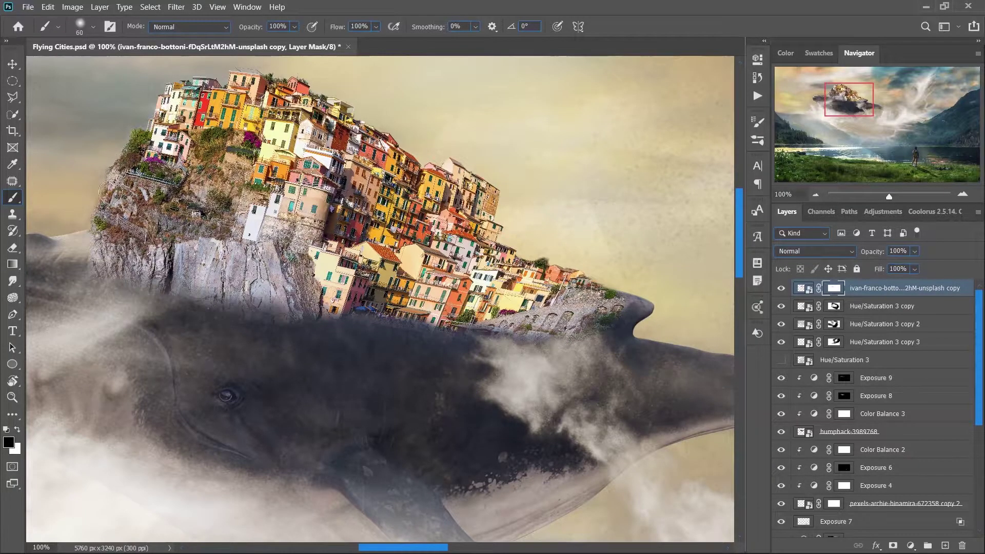
left_click_drag(110, 193, 77, 267)
scroll(77, 267, "down", 2)
scroll(77, 267, "down", 3)
Duplicate the base cloud layer, distort it over the whale, mask its hard edges and lower its opacity
left_click(845, 359)
key("ctrl+j")
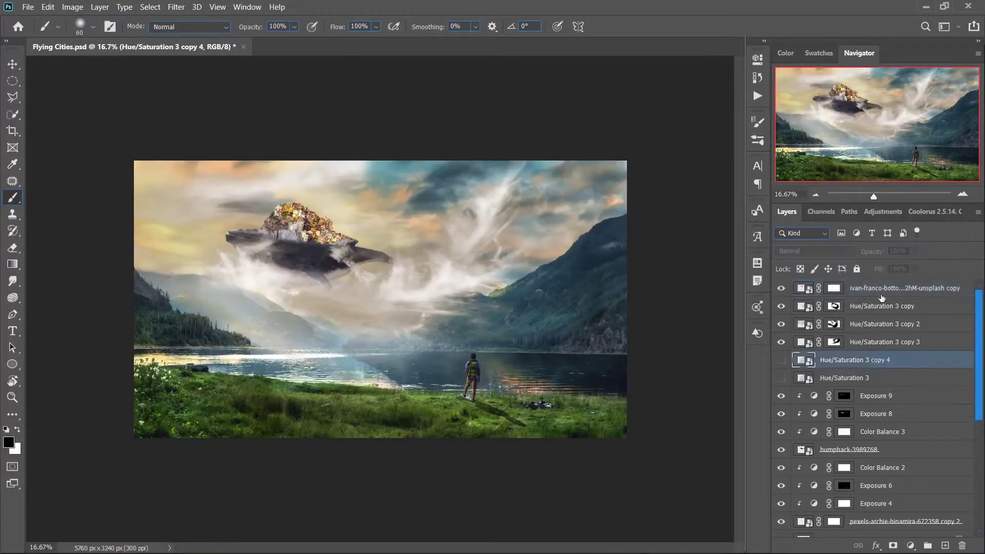
key("ctrl+t")
mouse_move(550, 348)
left_mouse_down()
mouse_move(395, 318)
mouse_move(323, 281)
left_mouse_up()
key("Return")
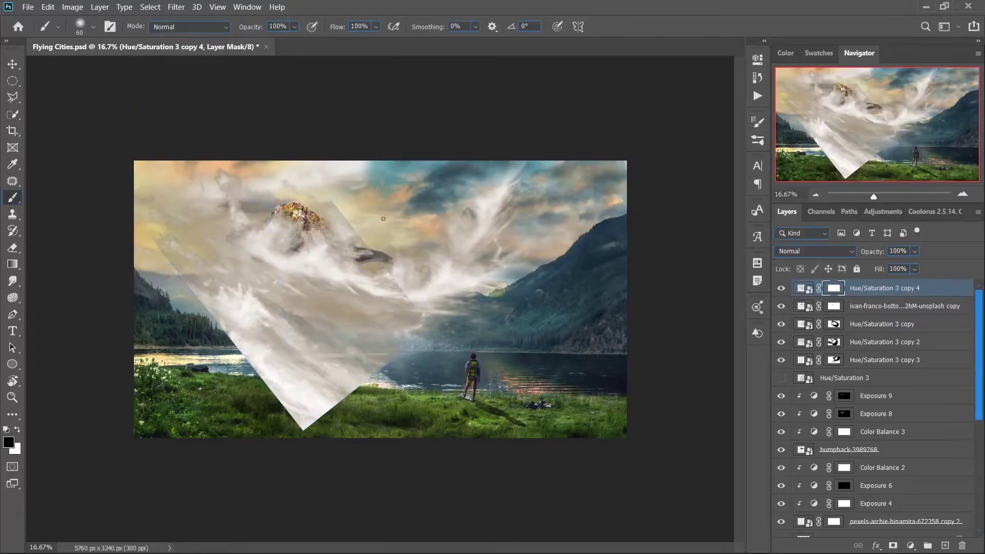
mouse_move(328, 379)
left_mouse_down()
mouse_move(195, 241)
mouse_move(353, 171)
left_mouse_up()
mouse_move(354, 231)
left_mouse_down()
mouse_move(431, 308)
mouse_move(258, 310)
left_mouse_up()
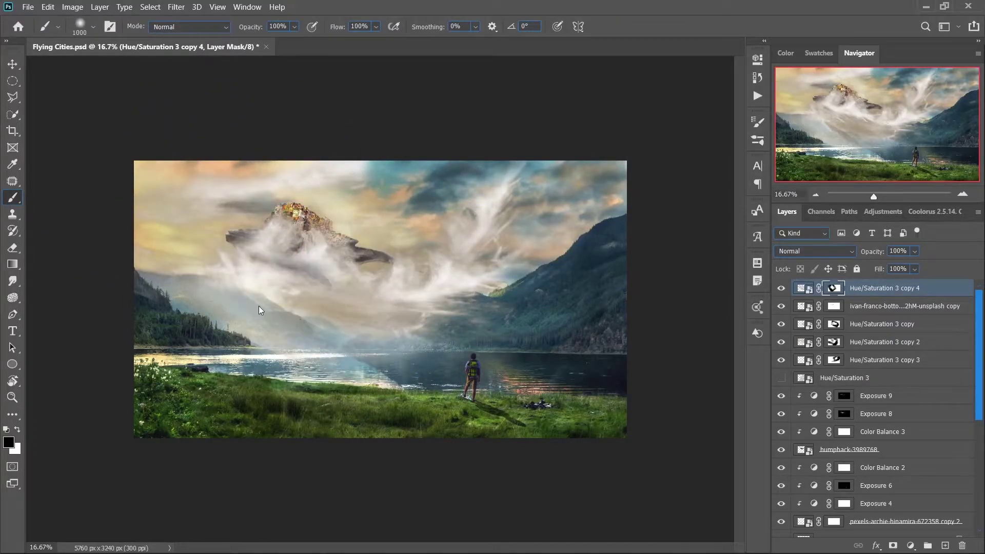
key("shift+1")
key("shift+8")
left_click_drag(915, 251, 913, 269)
Hide the upper cloud layers to compare, then turn them back on
left_click(781, 288)
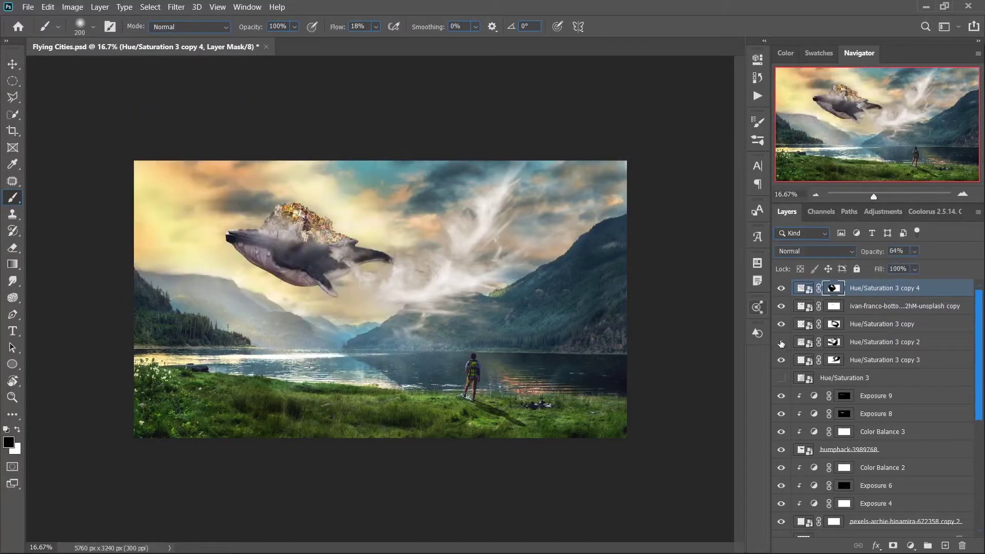
left_click_drag(782, 289, 781, 342)
left_click(797, 343)
left_click(782, 342)
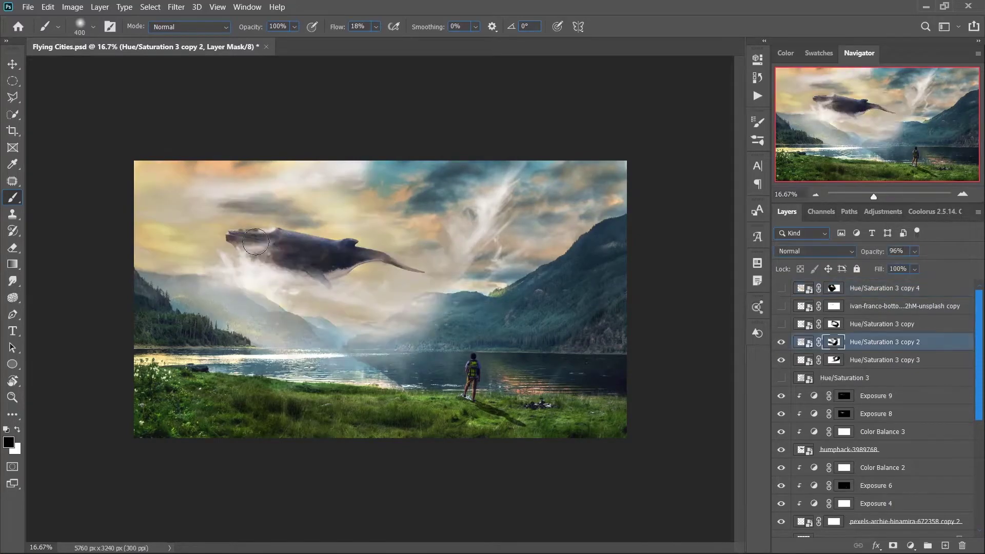
left_click(780, 325)
left_click(781, 306)
left_click(781, 287)
left_click(847, 377)
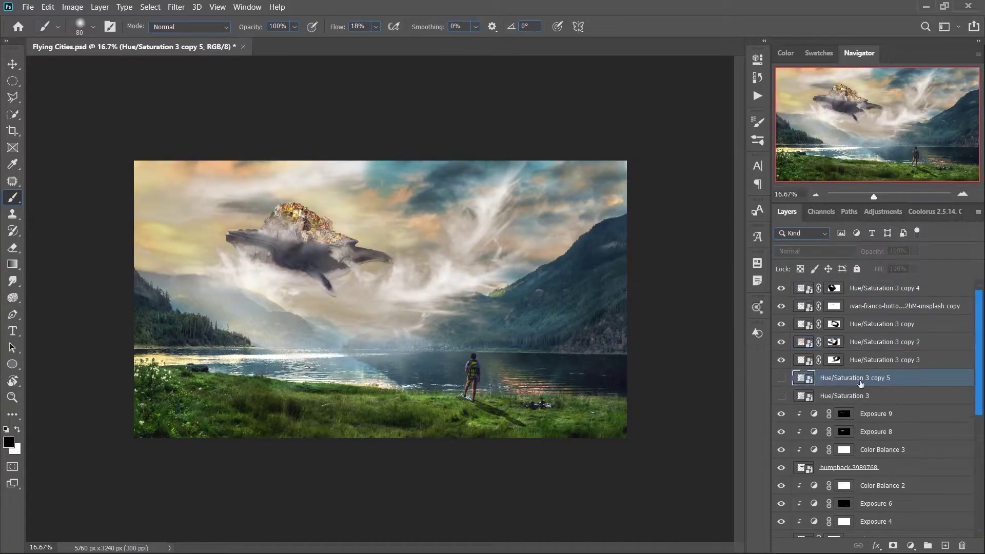
Add a rotated, masked cloud copy and paint clouds around the whale and over the left trees
key("ctrl+j")
key("ctrl+t")
left_click_drag(323, 217, 295, 253)
key("Return")
left_click(893, 546)
key("b")
mouse_move(380, 328)
left_mouse_down()
mouse_move(360, 381)
mouse_move(269, 328)
mouse_move(276, 290)
left_mouse_up()
left_click_drag(247, 203, 403, 208)
key("bracketleft")
key("bracketleft")
key("bracketleft")
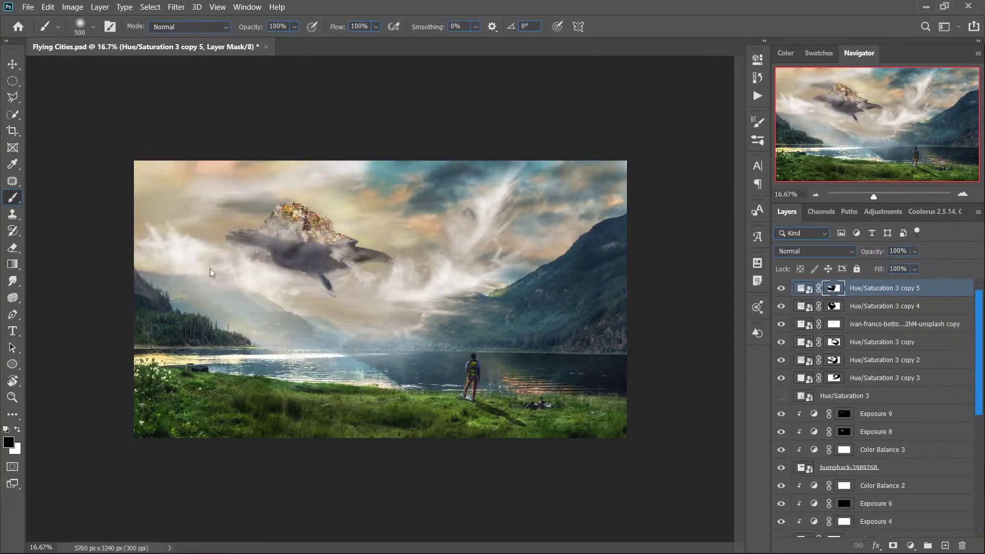
left_click_drag(211, 269, 169, 216)
Re-transform that cloud copy and refine its mask across the left sky, trees and whale
key("ctrl+t")
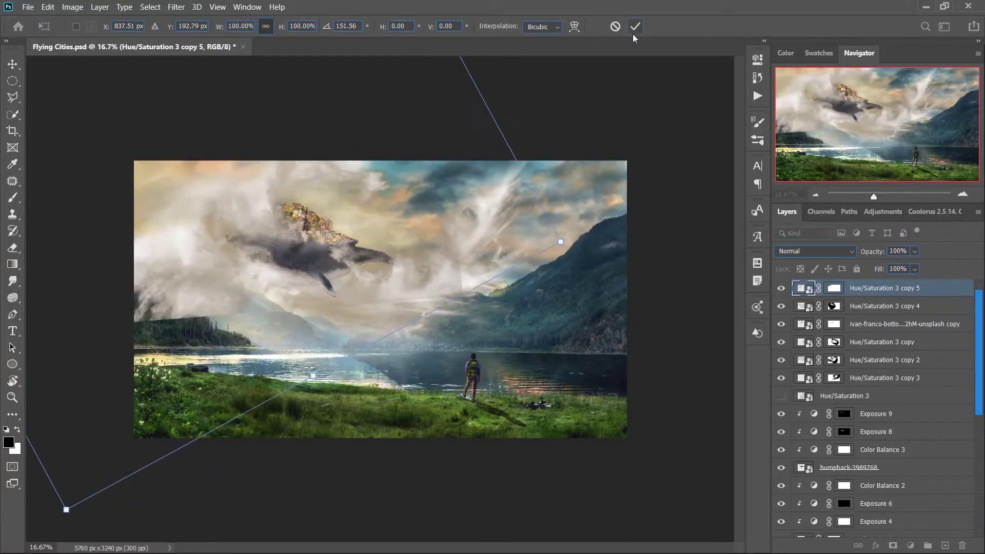
left_click(636, 26)
left_click(834, 288)
key("b")
left_click_drag(466, 219, 119, 173)
key("bracketleft")
key("bracketleft")
left_click_drag(154, 303, 258, 313)
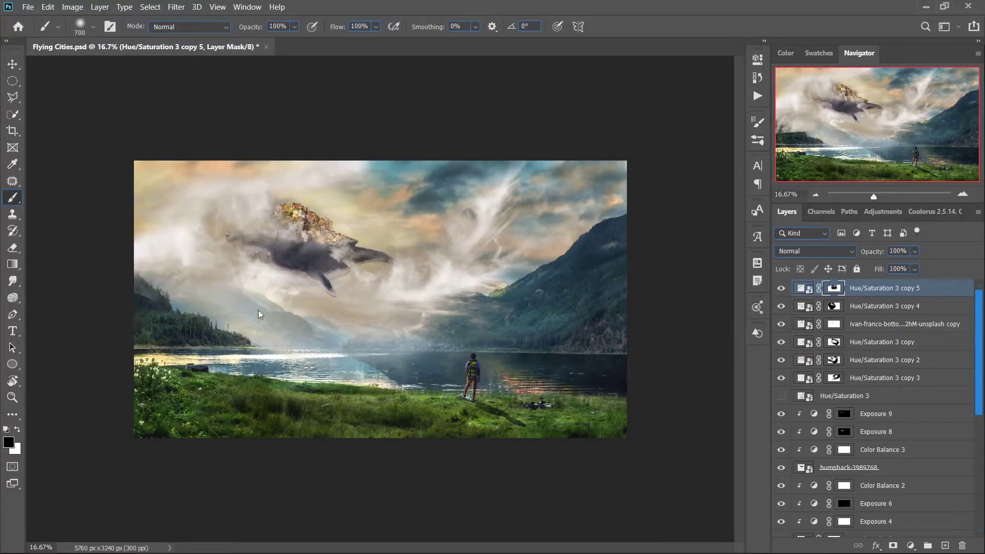
left_click_drag(246, 220, 344, 249)
Add a black-masked cloud copy, paint soft fog over the valley and lake, and add a new layer
left_click(846, 396)
key("ctrl+j")
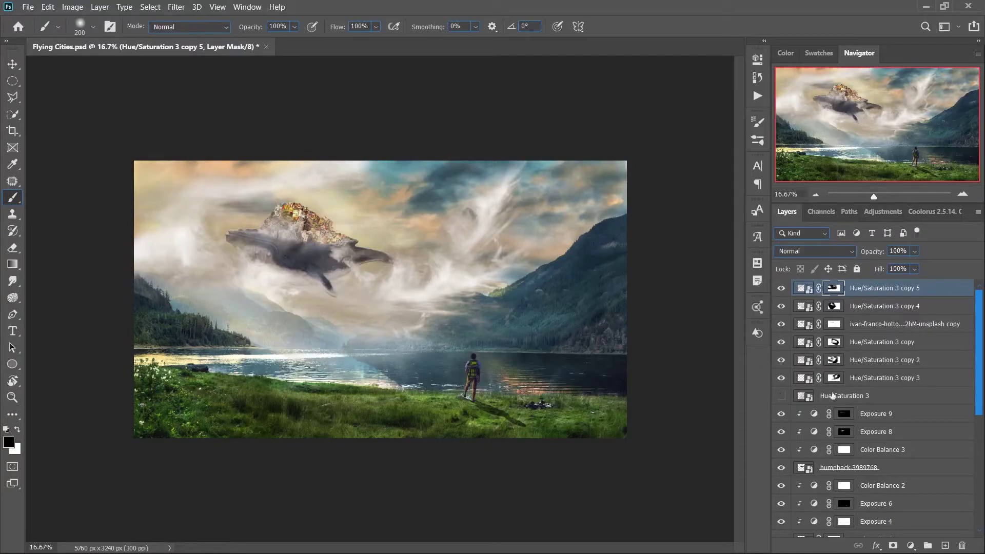
key("ctrl+alt+m")
key("bracketright")
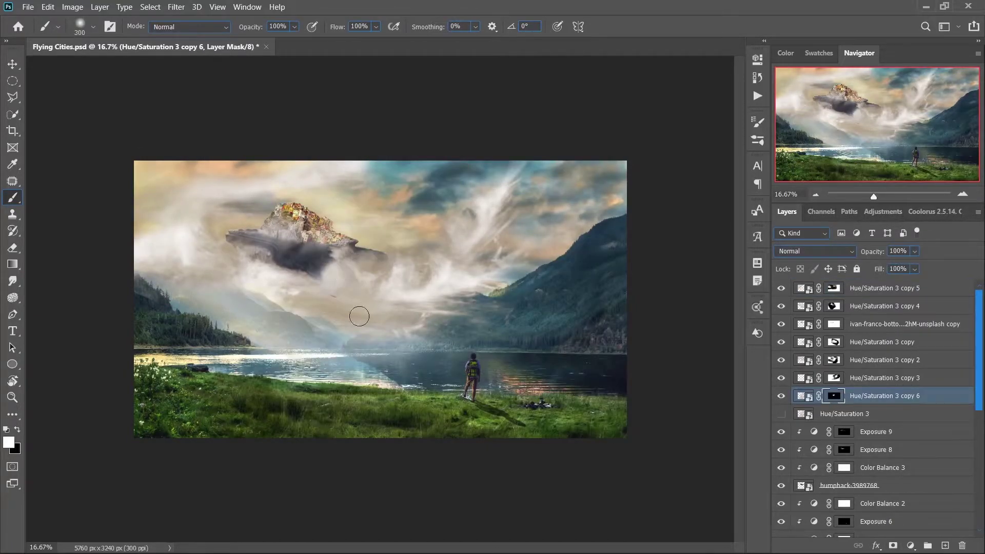
left_click_drag(395, 360, 554, 298)
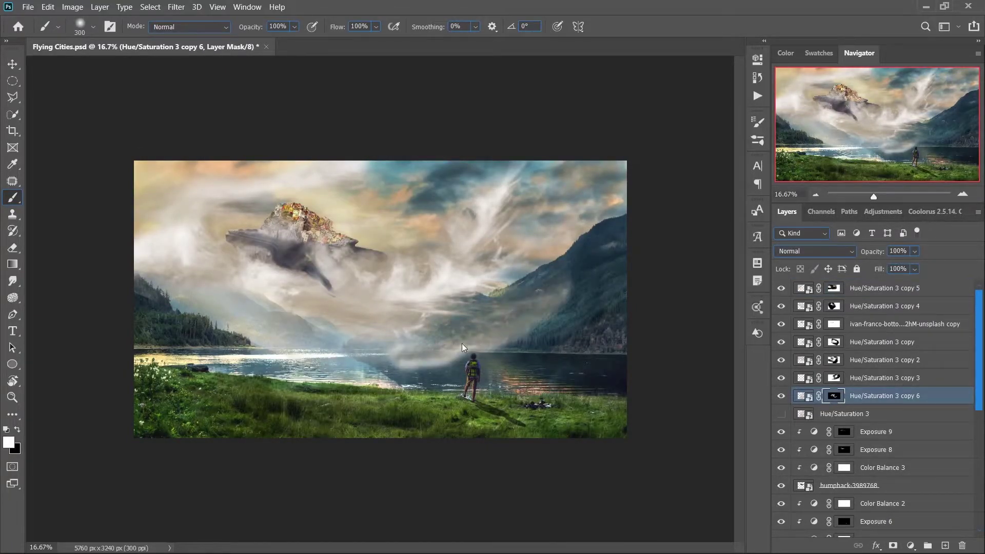
key("x")
key("x")
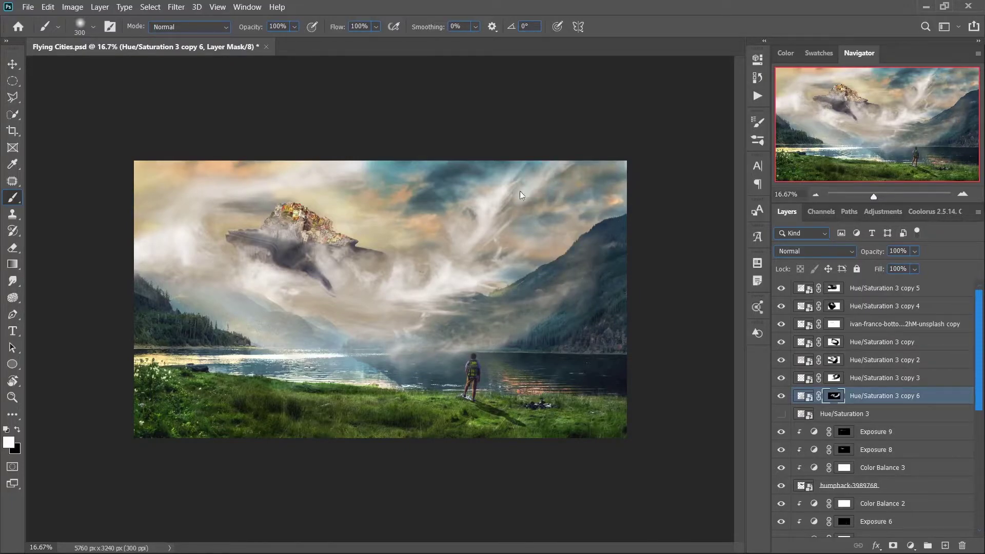
mouse_move(354, 372)
left_mouse_down()
mouse_move(436, 345)
mouse_move(496, 390)
left_mouse_up()
key("x")
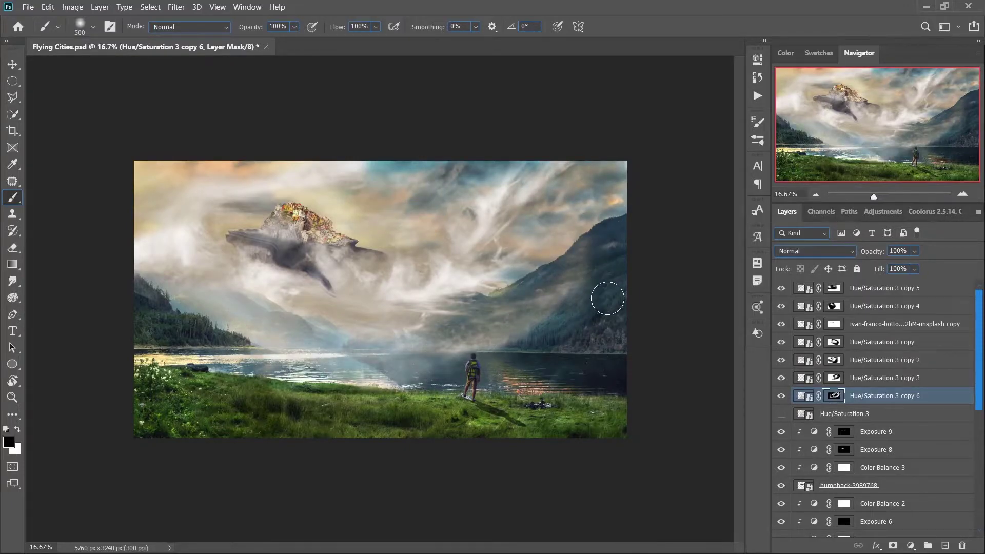
key("ctrl+shift+alt+n")
right_click(428, 393)
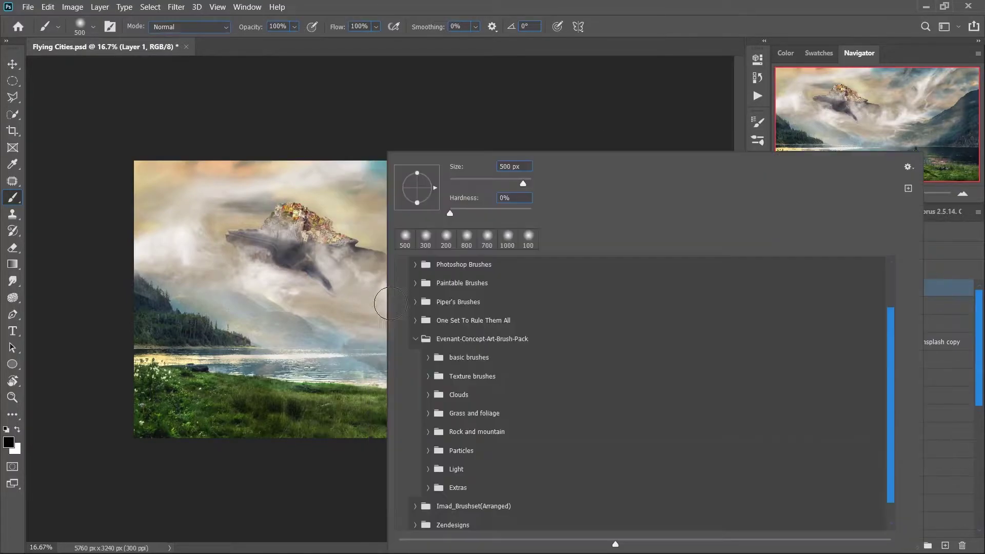
Choose a cloud brush from the cloud brushes folder in the brush presets
left_click(431, 437)
scroll(431, 436, "down", 5)
left_click(576, 433)
double_click(533, 477)
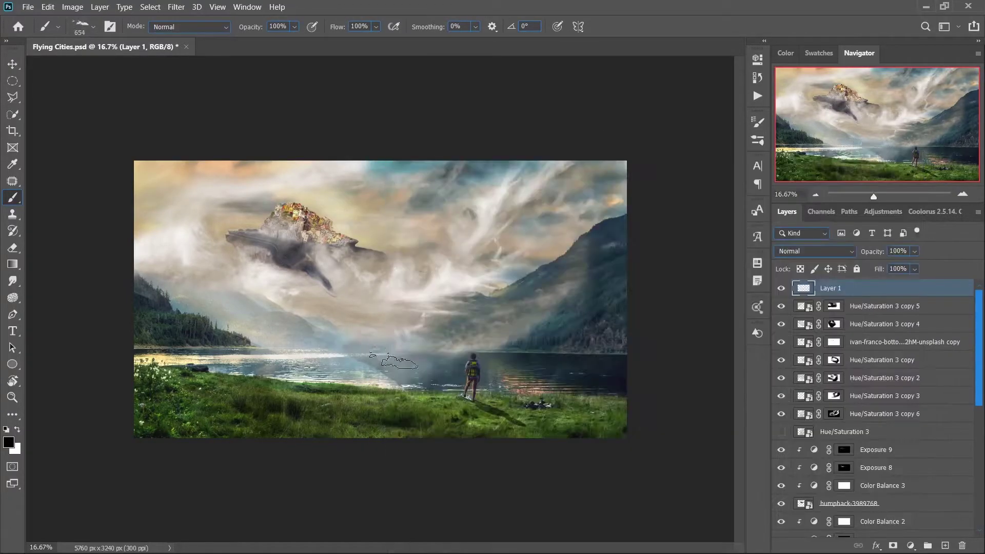
right_click(552, 351)
double_click(531, 238)
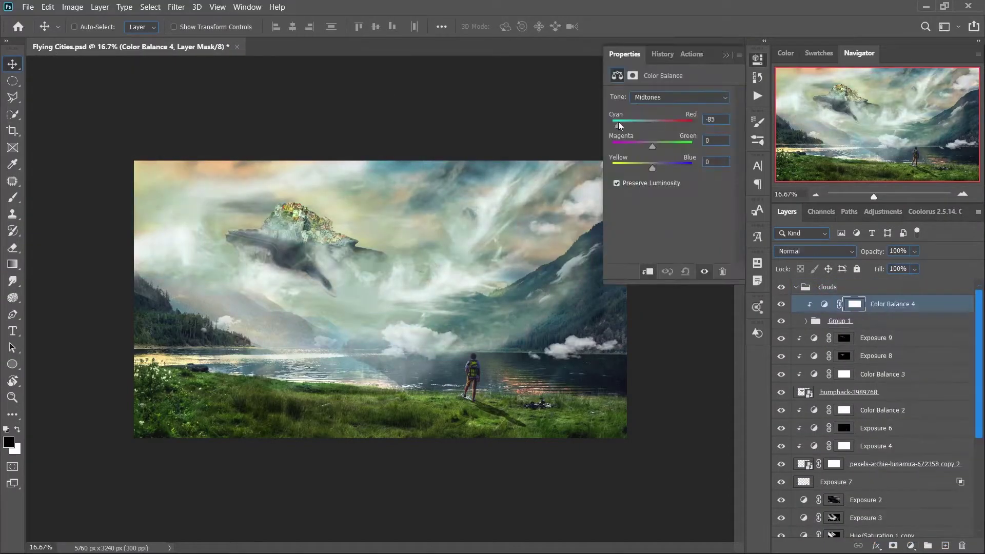
Shift the cloud Color Balance midtones toward red and green, then switch to highlights
left_click_drag(619, 124, 663, 124)
left_click_drag(652, 147, 667, 121)
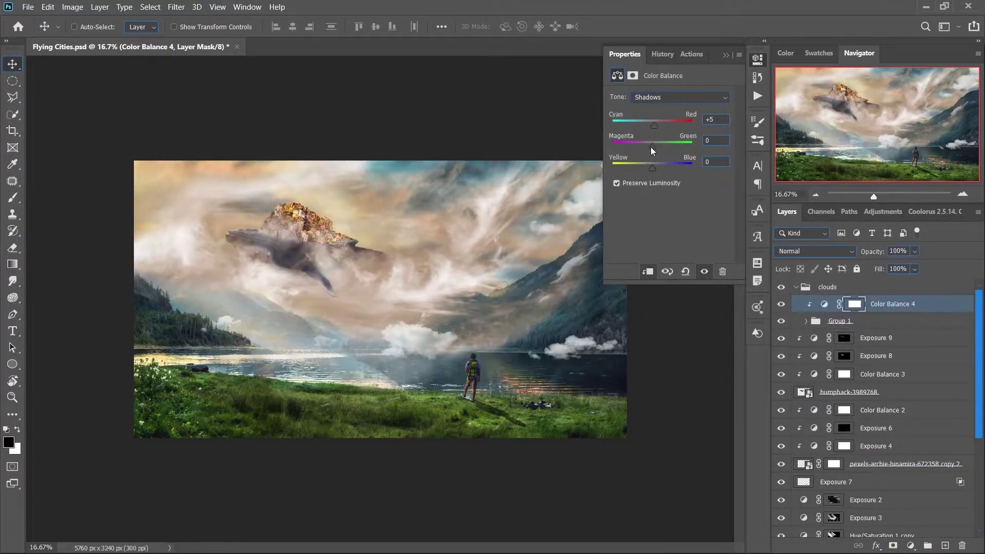
left_click(678, 96)
left_click(652, 125)
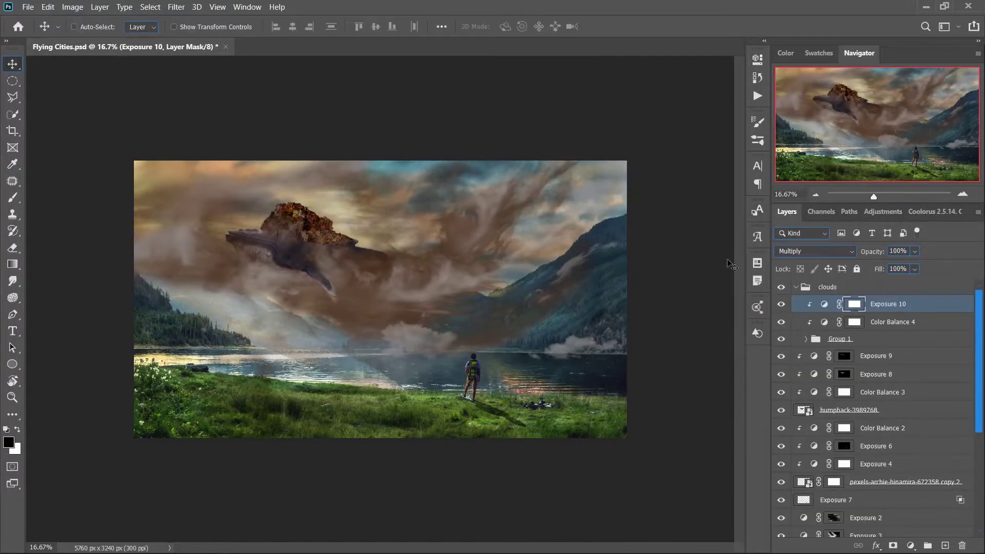
Invert the Exposure 10 mask and paint darkening back into the central clouds with a soft brush
key("ctrl+i")
key("b")
right_click(415, 148)
scroll(667, 359, "up", 3)
left_click(422, 70)
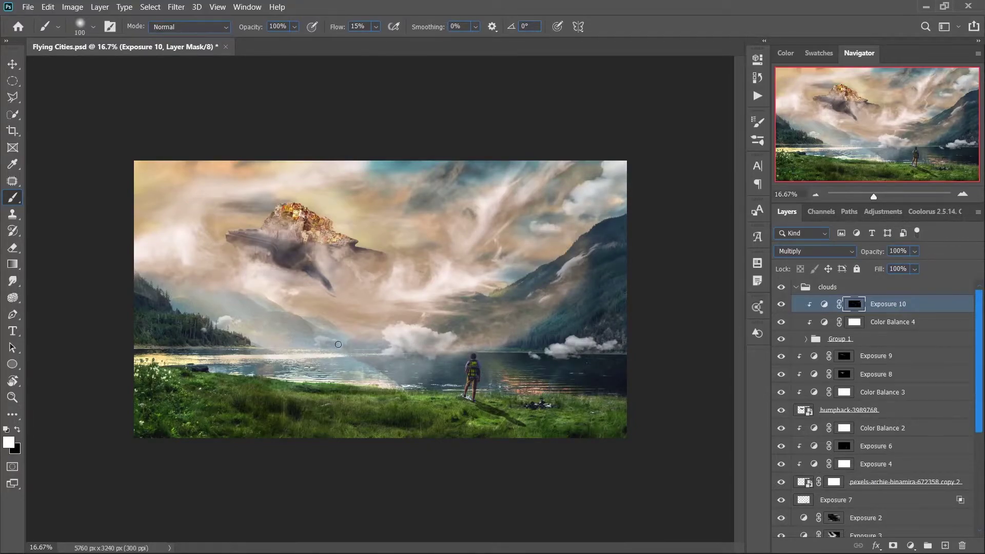
key("bracketright")
key("bracketright")
key("bracketright")
left_click_drag(390, 348, 513, 339)
mouse_move(360, 369)
left_mouse_down()
mouse_move(436, 293)
mouse_move(344, 283)
left_mouse_up()
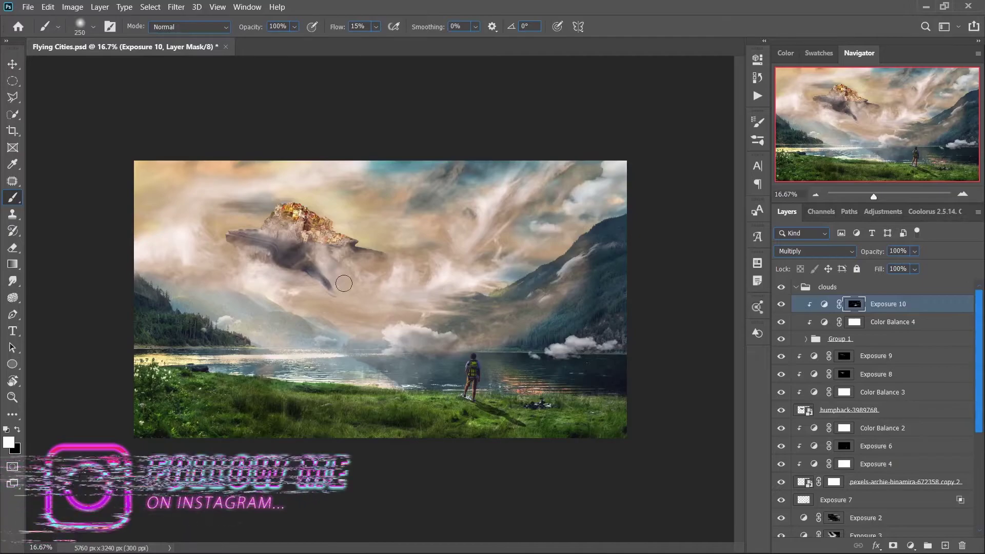
key("x")
Add a colorized orange Hue/Saturation 4 to the clouds, invert its mask and lower its opacity
left_click(911, 545)
left_click(909, 423)
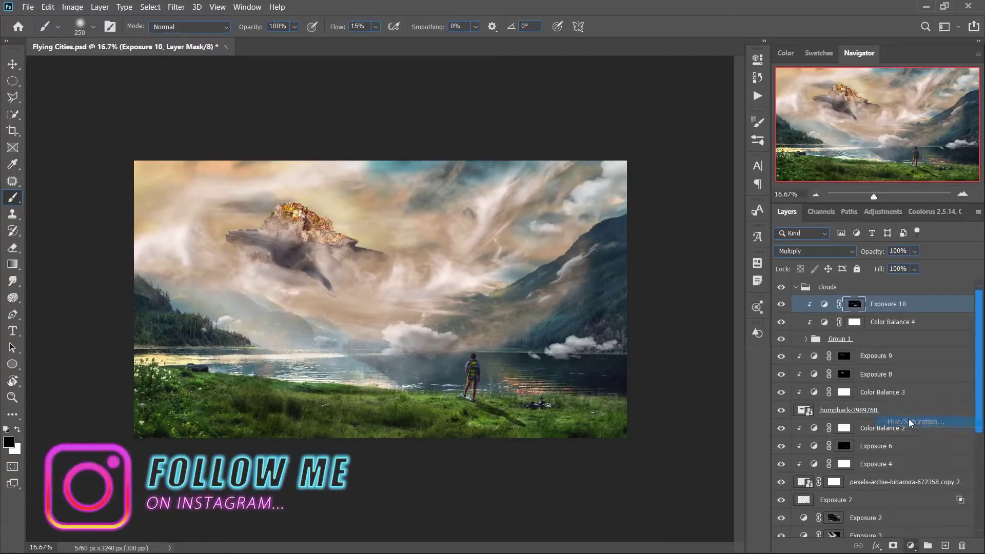
left_click(677, 213)
left_click_drag(679, 170, 668, 195)
left_click_drag(644, 144, 624, 143)
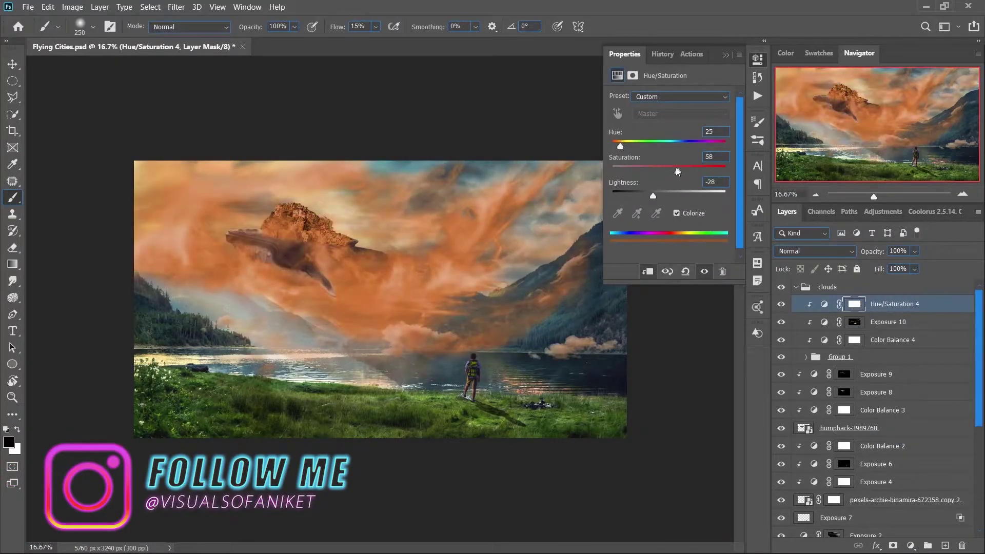
left_click(366, 225)
key("ctrl+i")
key("bracketleft")
key("bracketleft")
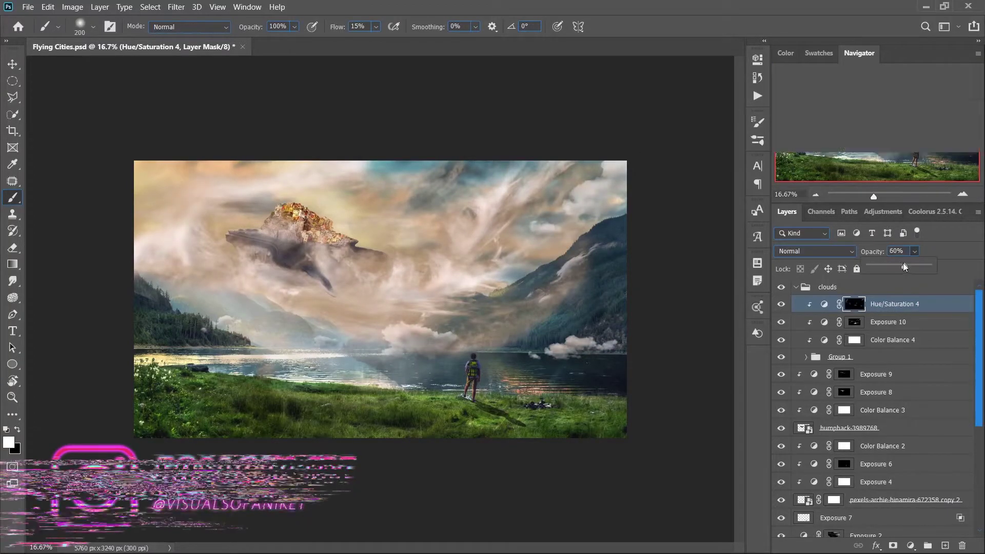
left_click(827, 287)
Expand the clouds group and Group 1 in the Layers panel
left_click(795, 287)
left_click(795, 287)
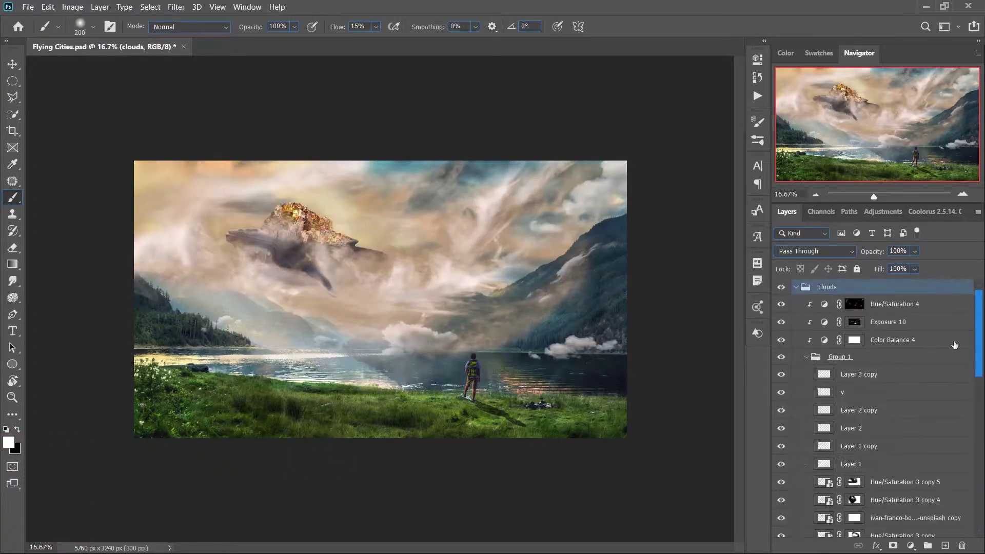
left_click(805, 357)
Set Exposure 11 to -2.12, invert its mask, and paint dark shadow patches across the town's buildings
left_click_drag(670, 124, 649, 126)
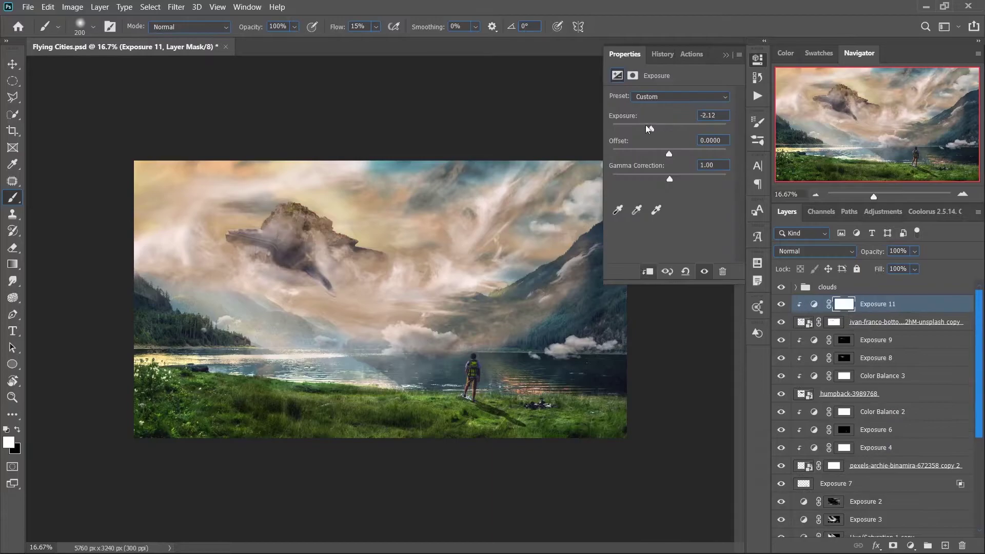
key("ctrl+i")
key("bracketleft")
key("bracketleft")
key("bracketleft")
scroll(287, 226, "up", 2)
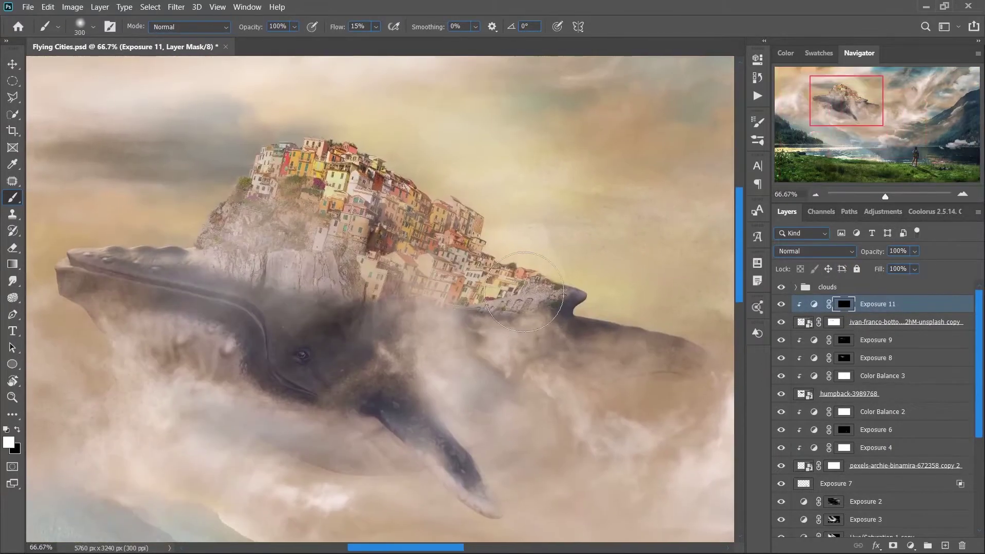
scroll(287, 226, "up", 2)
left_click_drag(254, 269, 569, 323)
scroll(342, 153, "up", 1)
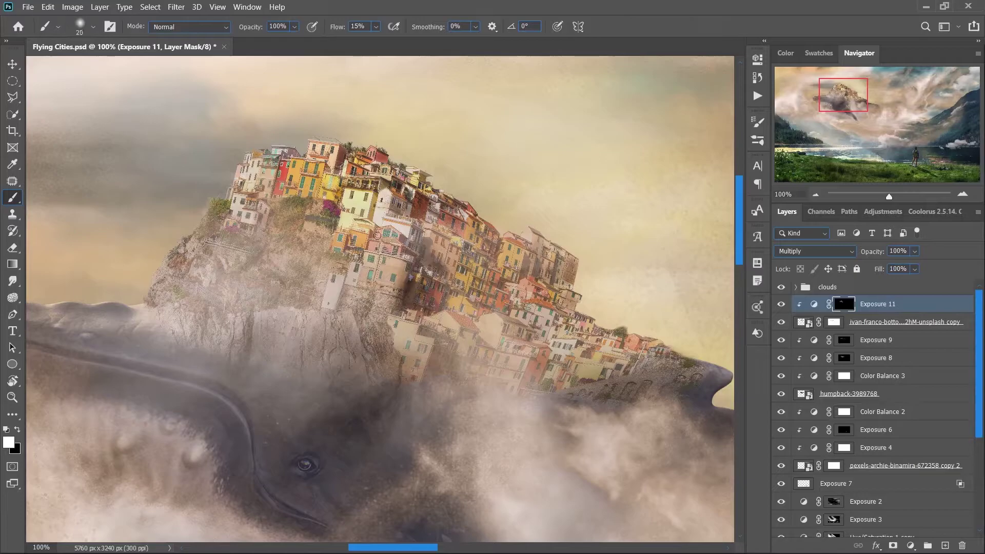
key("bracketright")
key("bracketright")
key("bracketright")
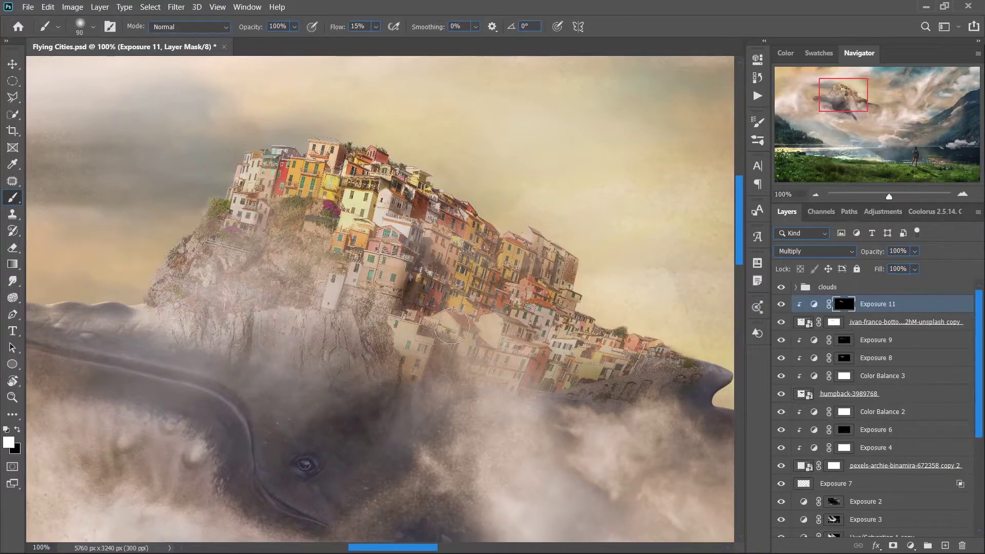
left_click_drag(683, 389, 589, 365)
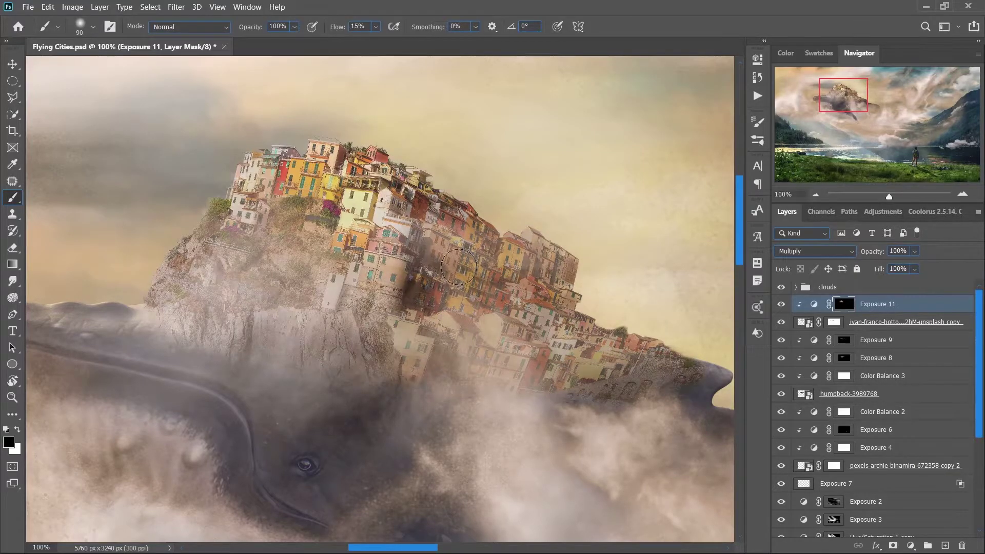
scroll(227, 276, "down", 3)
scroll(227, 276, "down", 1, "alt")
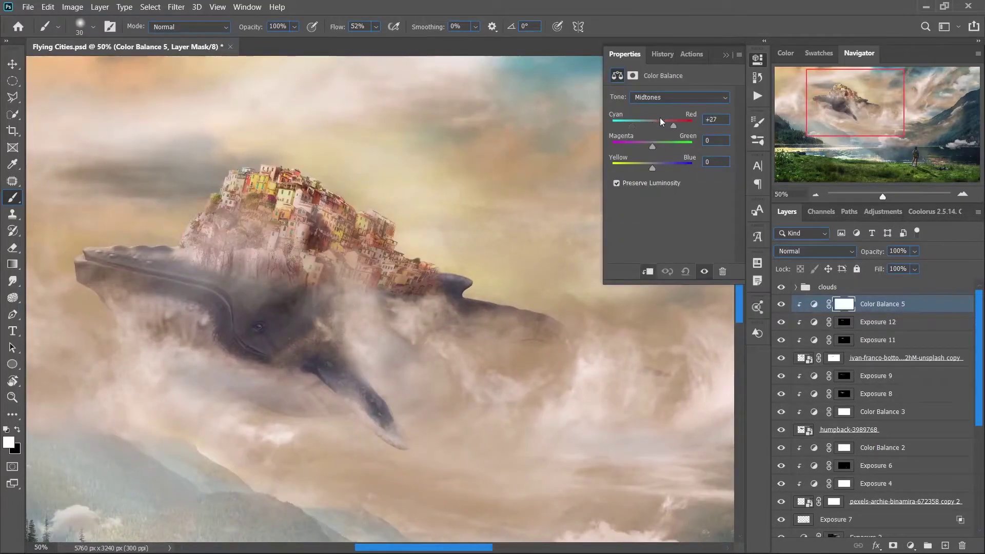
Switch the Color Balance tone range to Shadows and zoom in on the whale
left_click(659, 97)
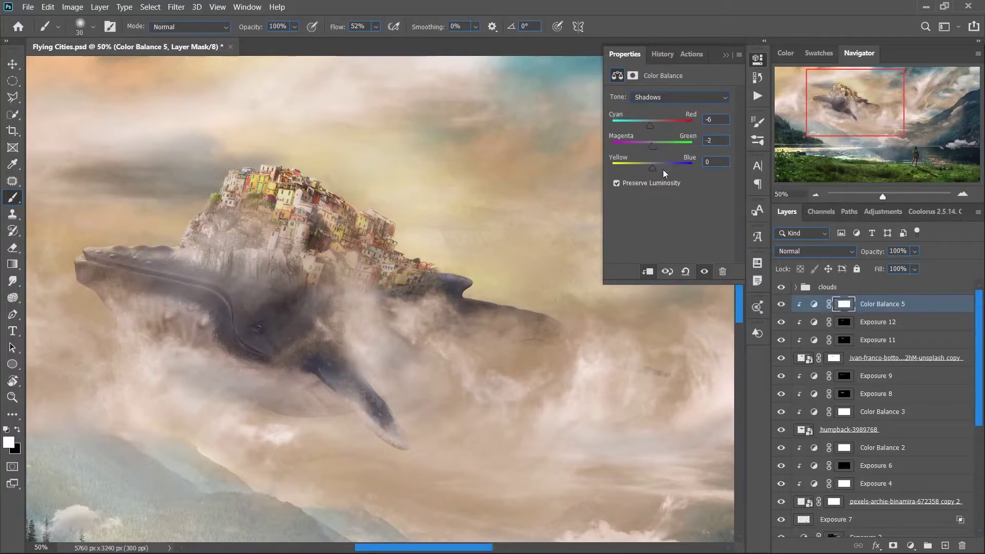
left_click(590, 273)
key("ctrl+1")
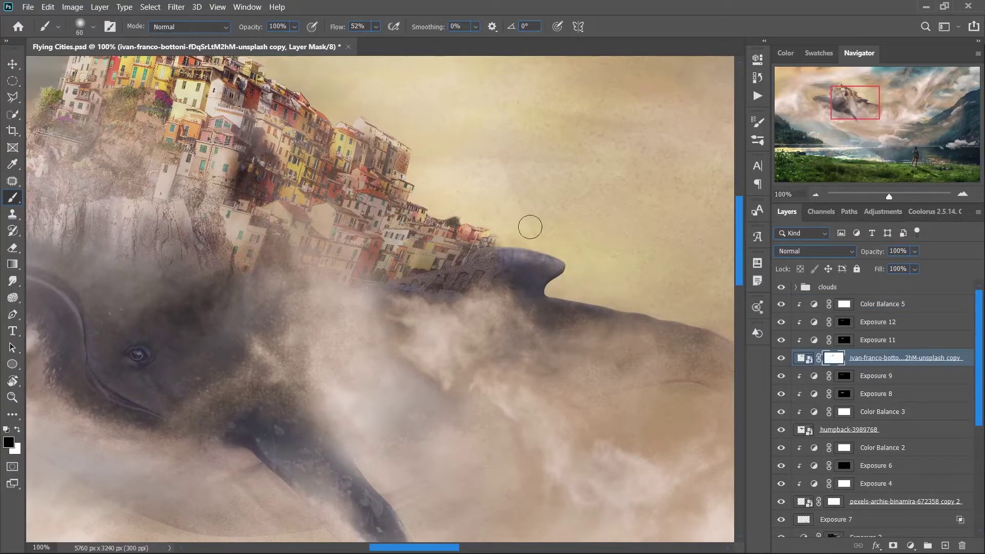
Paint white to reveal more buildings along the whale's back, then add a clipped Exposure at -2.65
scroll(506, 241, "up", 2, "alt")
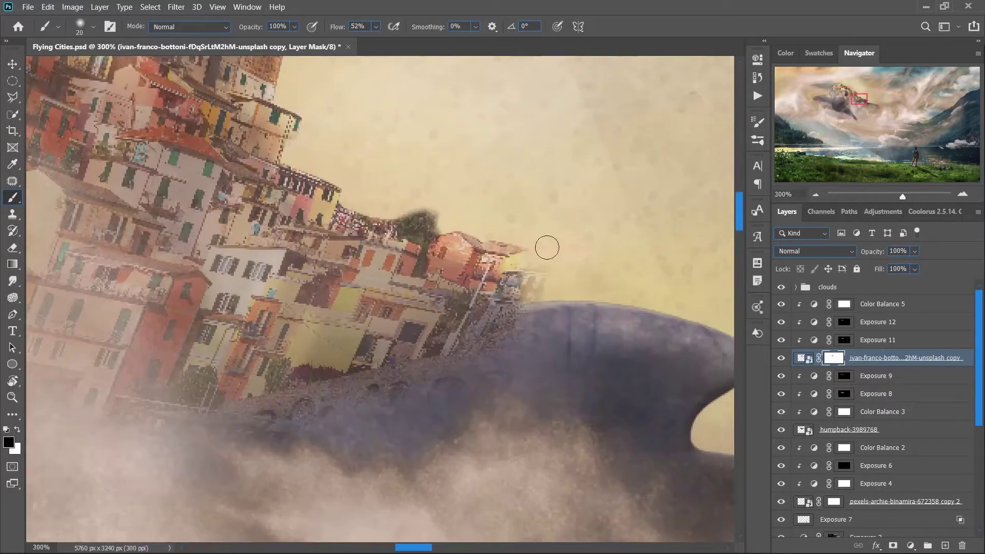
key("bracketleft")
key("bracketleft")
key("bracketleft")
key("x")
mouse_move(533, 262)
left_mouse_down()
mouse_move(626, 283)
mouse_move(524, 309)
left_mouse_up()
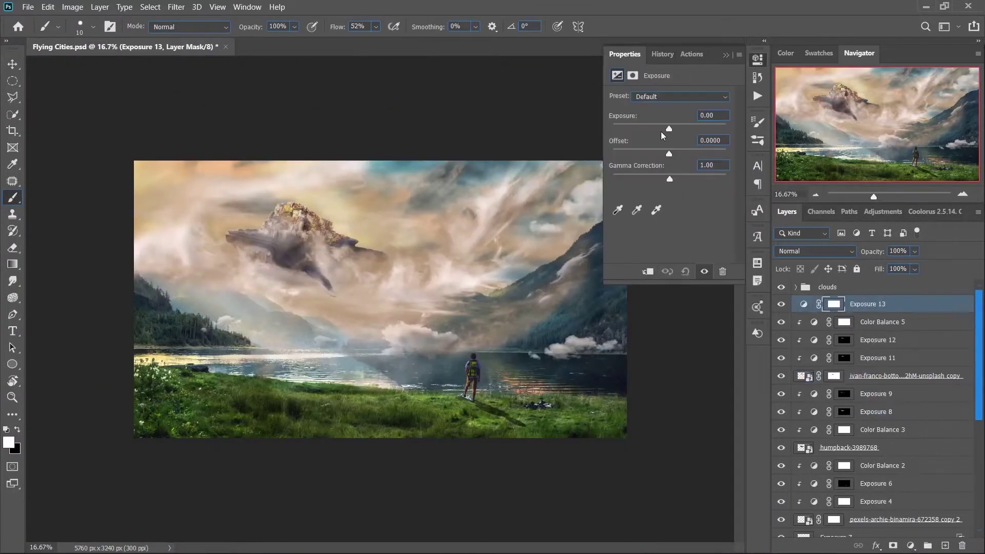
left_click_drag(669, 129, 647, 129)
key("ctrl+alt+g")
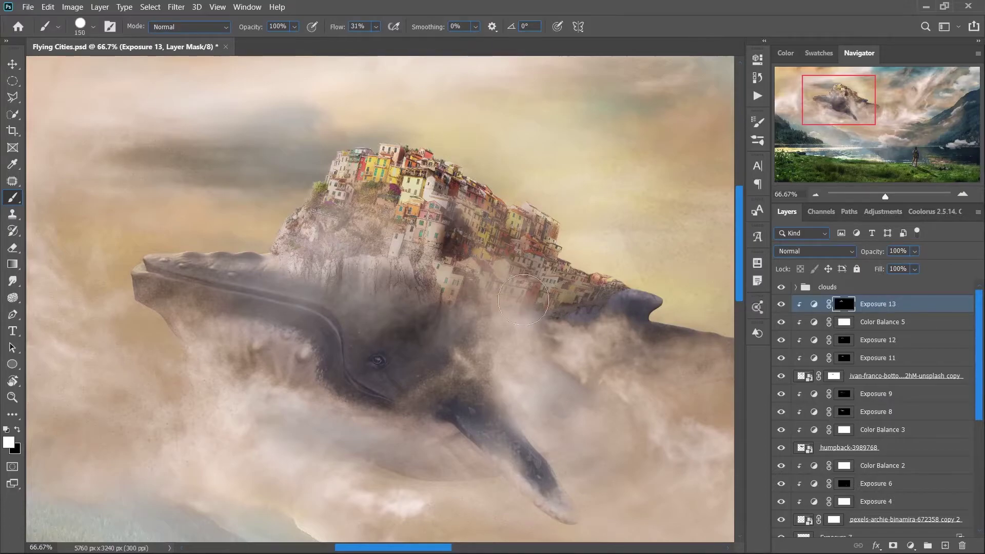
Add an Exposure 14 adjustment above Exposure 7 set to -2.58
key("ctrl+0")
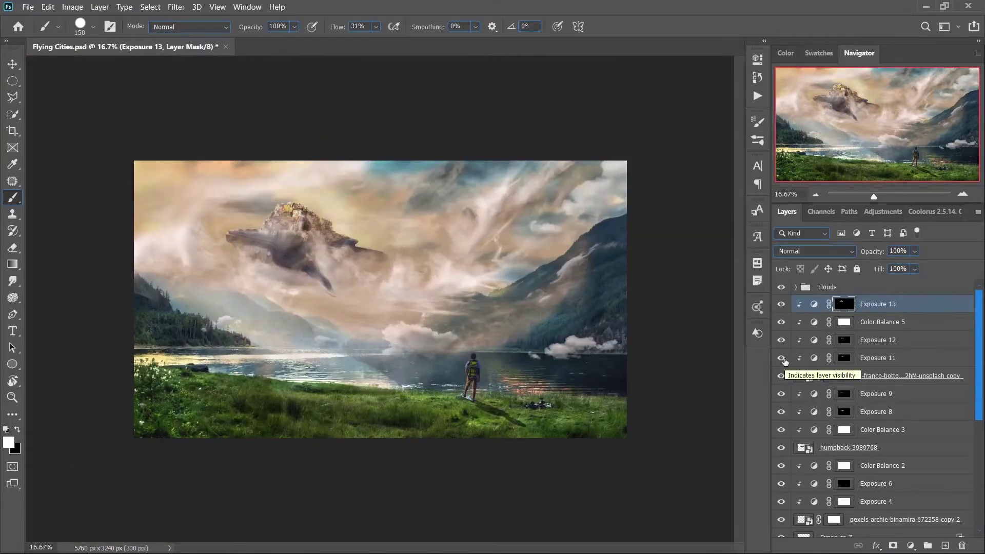
scroll(784, 360, "down", 3)
left_click(847, 473)
left_click_drag(669, 124, 647, 129)
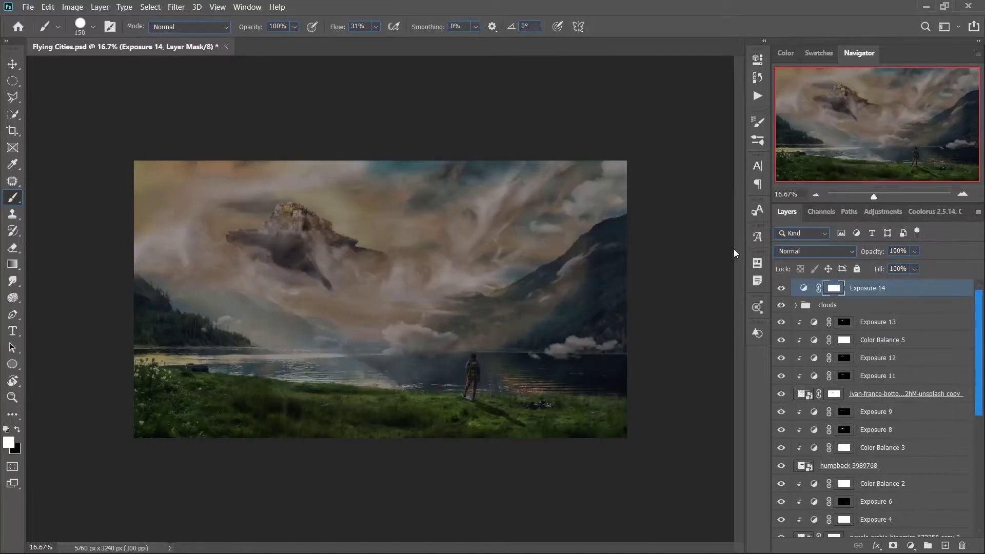
Invert the Exposure 14 mask and paint darkening onto the central clouds below the floating island
right_click(549, 405)
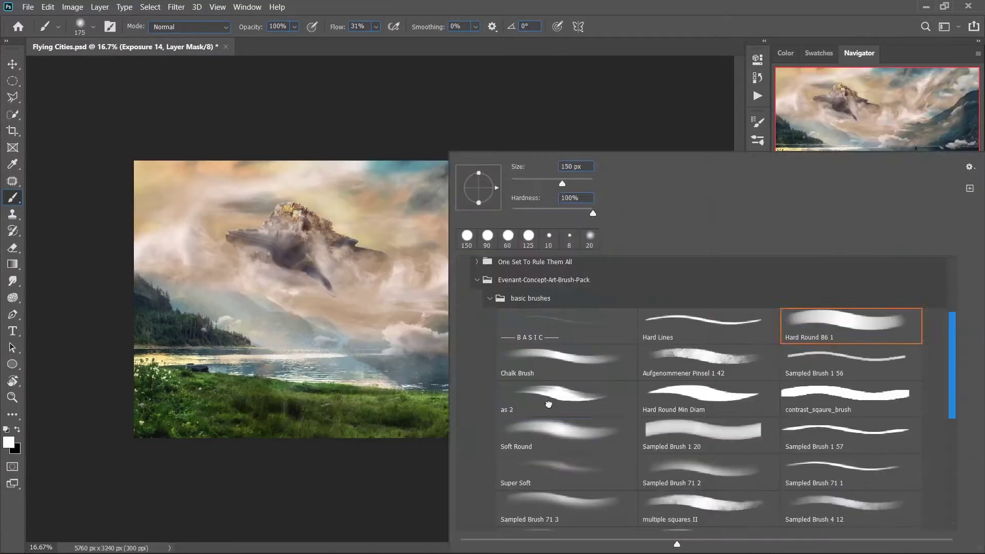
key("Escape")
key("shift+1")
key("shift+3")
left_click_drag(266, 267, 420, 328)
mouse_move(318, 287)
left_mouse_down()
mouse_move(441, 241)
mouse_move(407, 333)
left_mouse_up()
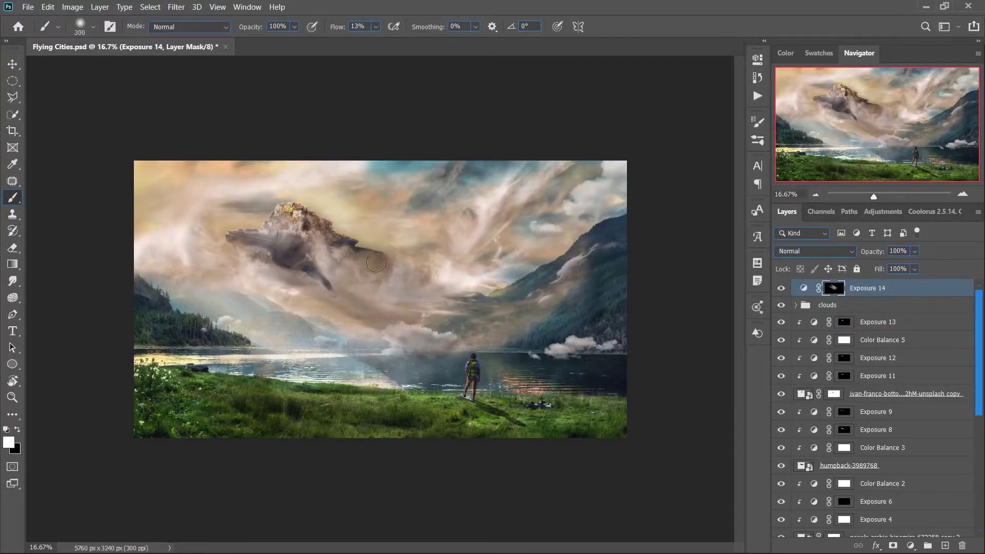
left_click_drag(376, 263, 385, 310)
key("x")
mouse_move(277, 244)
left_mouse_down()
mouse_move(318, 308)
mouse_move(426, 318)
left_mouse_up()
key("x")
key("x")
Lower Exposure 14 opacity to 73% and darken the clouds above the lake
left_click(914, 251)
left_click_drag(931, 265, 913, 265)
key("bracketright")
key("bracketright")
key("bracketright")
left_click_drag(461, 328, 425, 347)
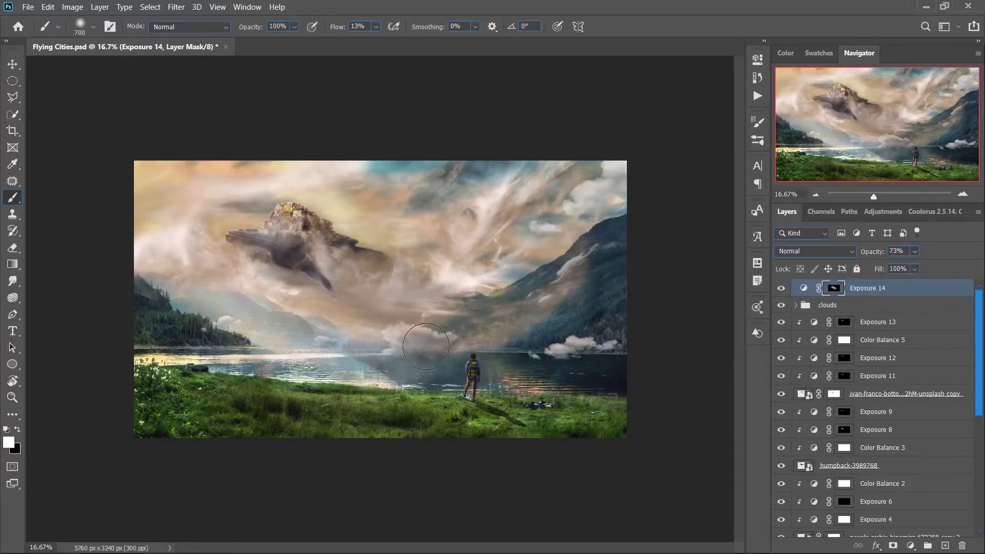
Paint on the pexels-james-wheeler-3555988 copy mask to add texture to the haze above the lake
left_click(758, 59)
scroll(872, 410, "down", 5)
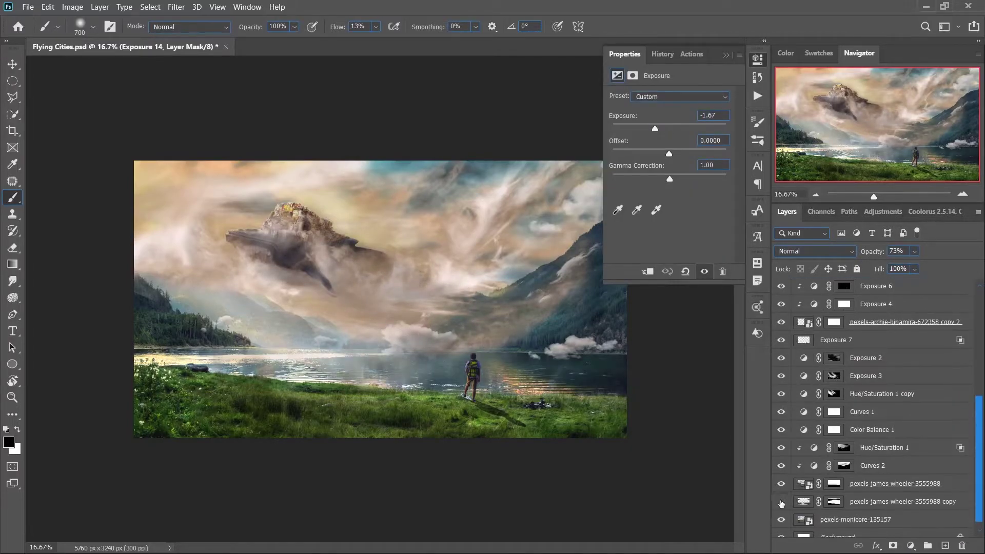
left_click(833, 501)
key("bracketleft")
key("bracketleft")
key("bracketleft")
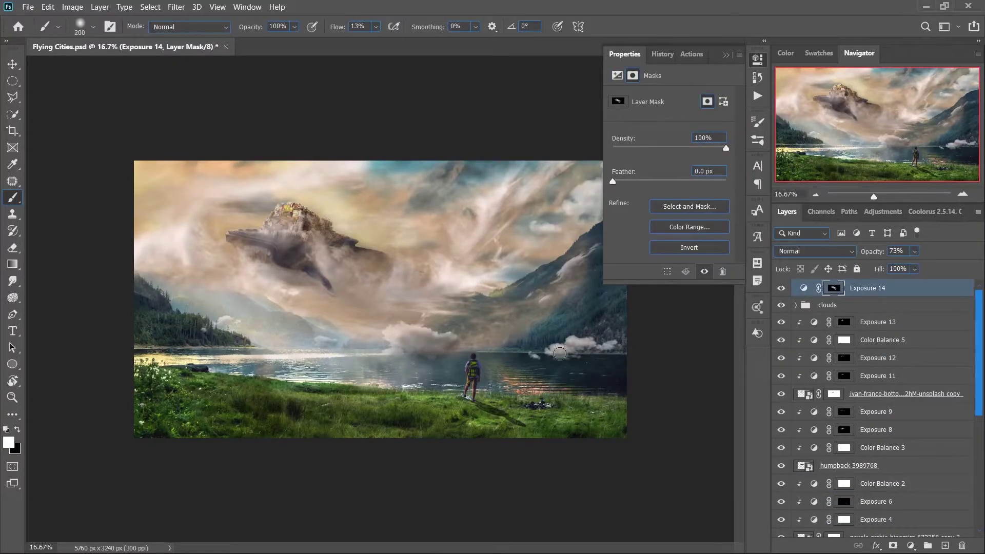
key("bracketright")
key("bracketright")
left_click(591, 268)
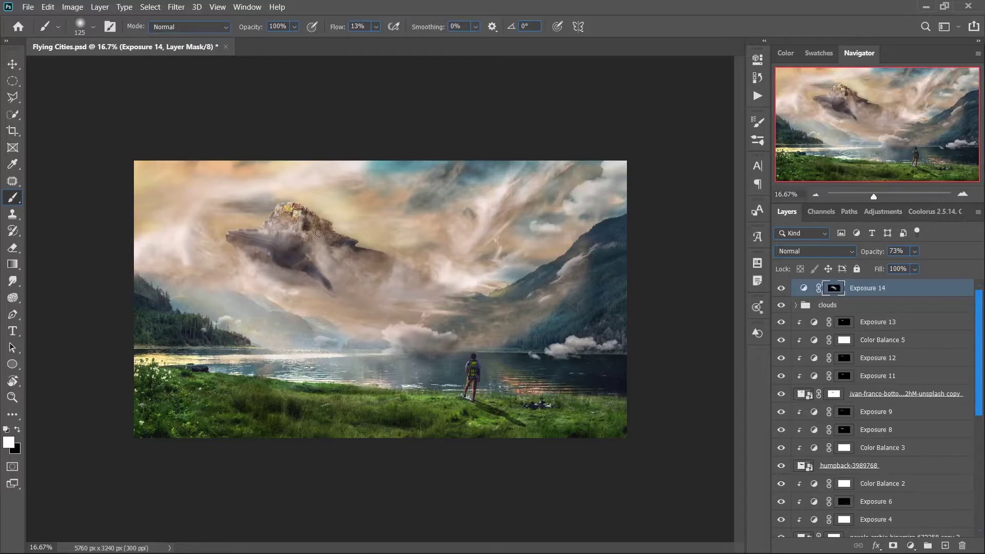
left_click_drag(394, 262, 531, 360)
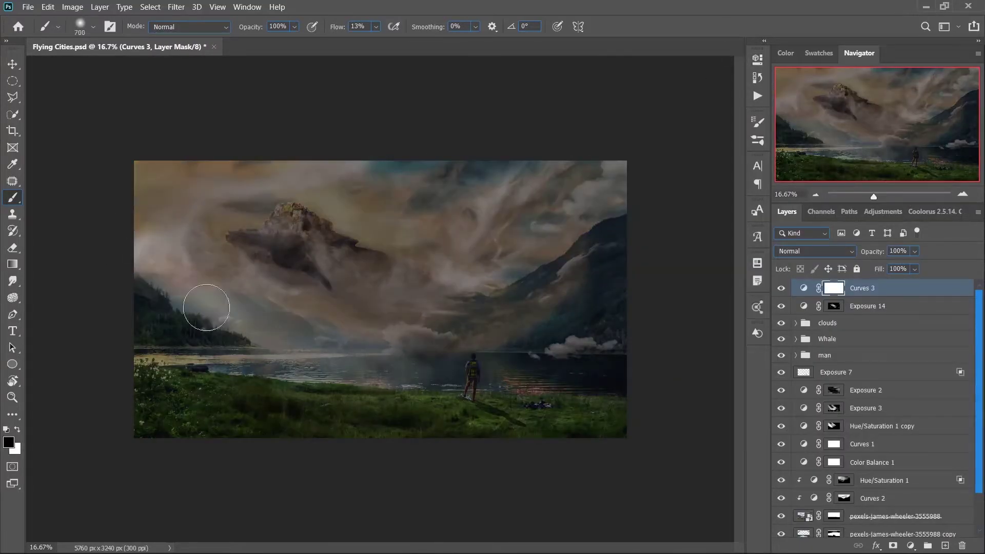
Paint the Curves 3 mask to brighten the sky, shoreline and lake, then set it to 51% opacity
key("bracketright")
mouse_move(206, 308)
left_mouse_down()
mouse_move(176, 202)
mouse_move(165, 237)
mouse_move(333, 195)
mouse_move(254, 192)
mouse_move(325, 164)
mouse_move(180, 231)
mouse_move(256, 318)
left_mouse_up()
key("bracketleft")
key("bracketleft")
key("bracketleft")
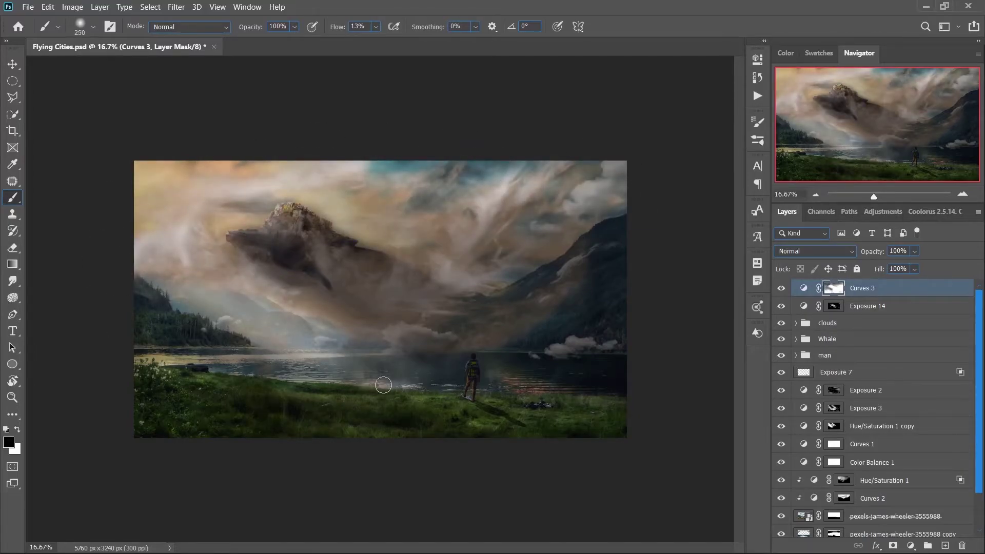
left_click_drag(383, 385, 109, 272)
key("bracketright")
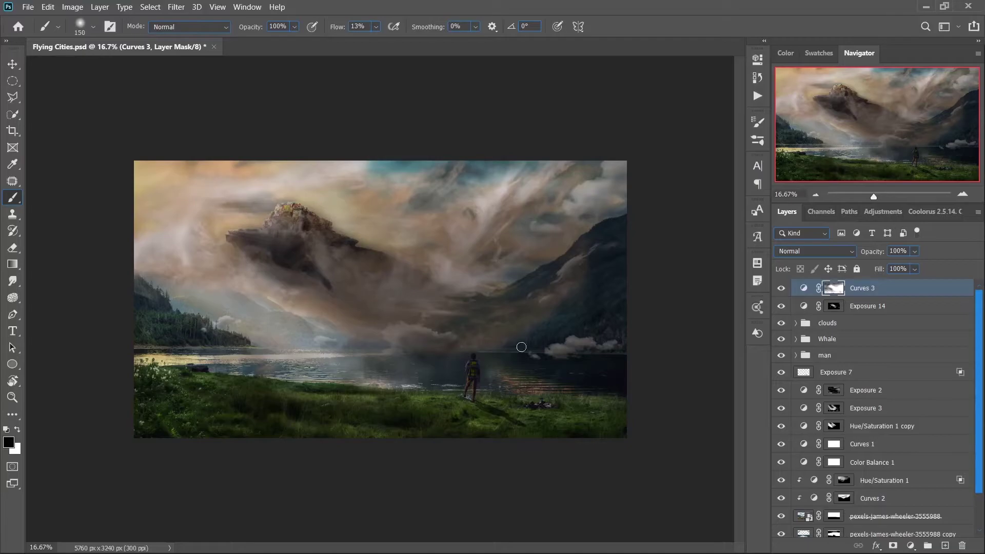
key("shift+1")
key("bracketright")
key("bracketright")
key("bracketright")
left_click_drag(395, 260, 428, 350)
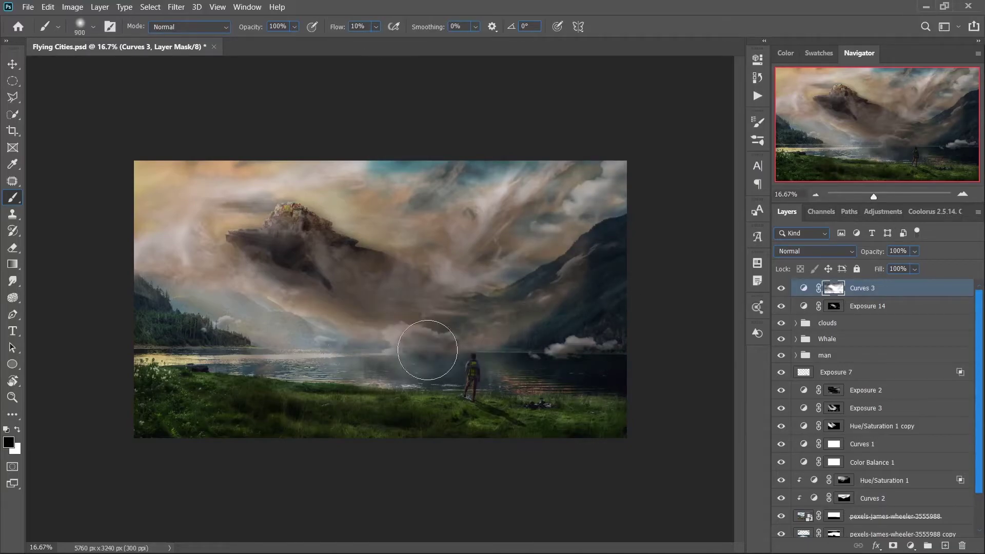
left_click_drag(913, 267, 898, 266)
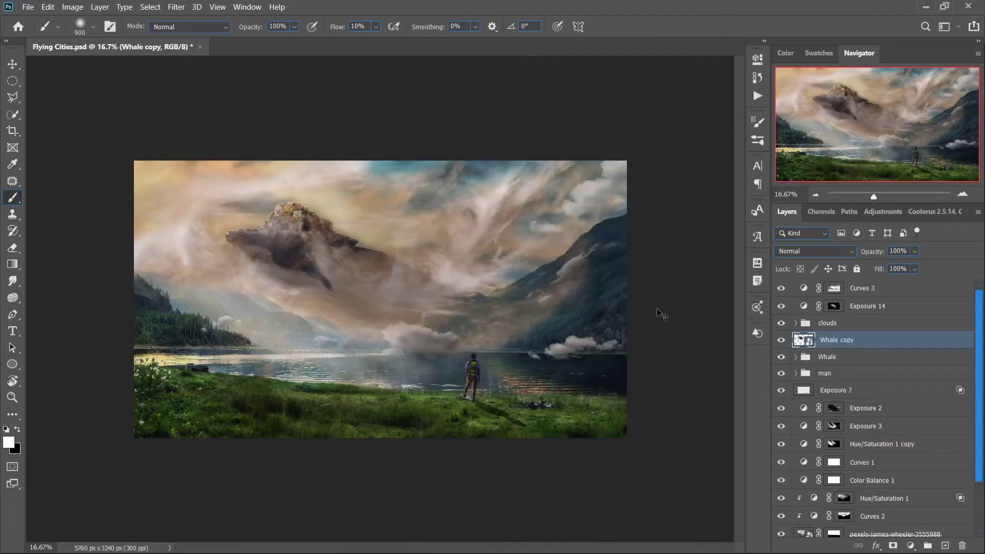
Scale and rotate a whale copy into the distant upper-right sky
key("ctrl+t")
mouse_move(645, 302)
left_mouse_down()
mouse_move(585, 226)
mouse_move(627, 172)
left_mouse_up()
key("Return")
Show the Whale copy layer and move it down over the left forest
left_click(781, 358)
left_click(837, 357)
key("ctrl+t")
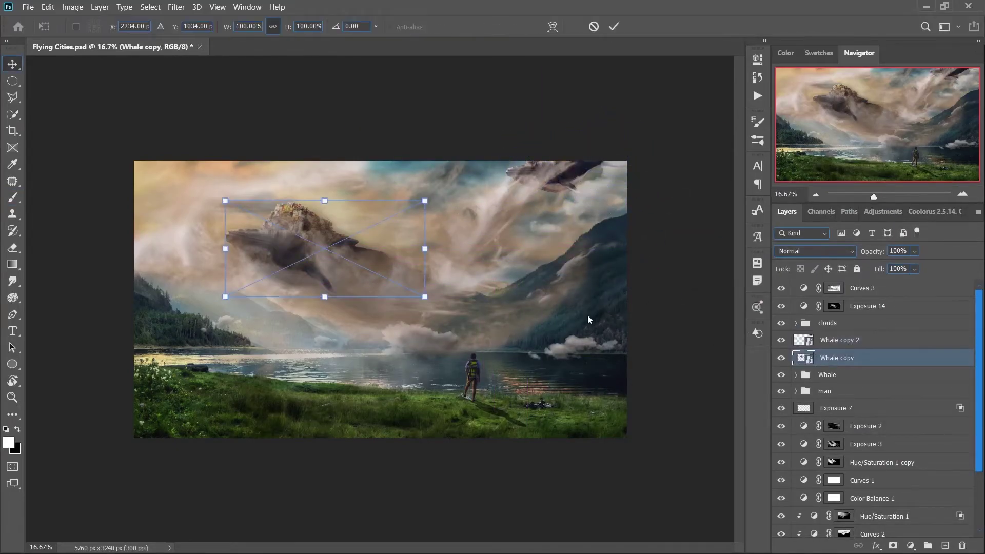
left_click_drag(329, 287, 334, 322)
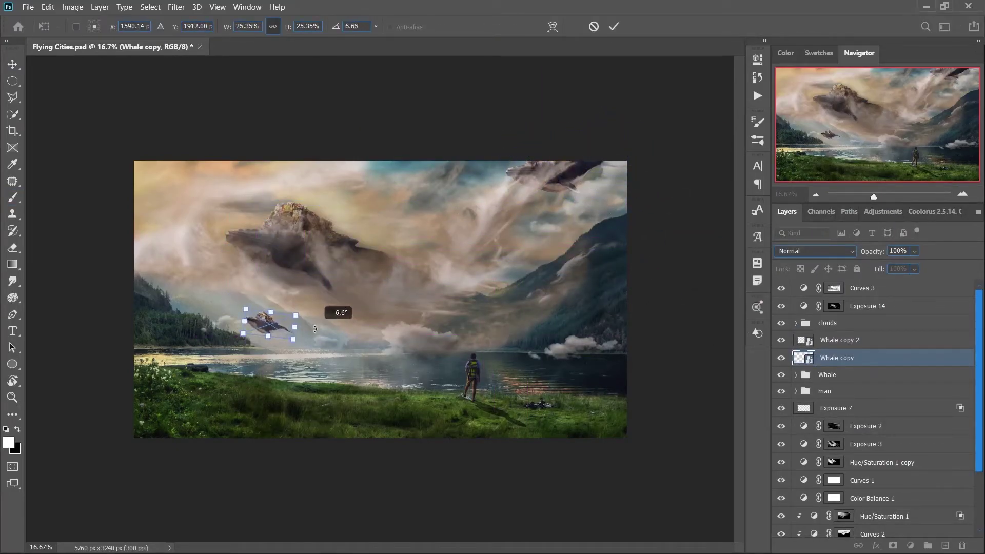
left_click(614, 26)
Scale and rotate Whale copy 2 into place at the upper right
left_click(849, 340)
key("ctrl+t")
left_click_drag(620, 125, 641, 121)
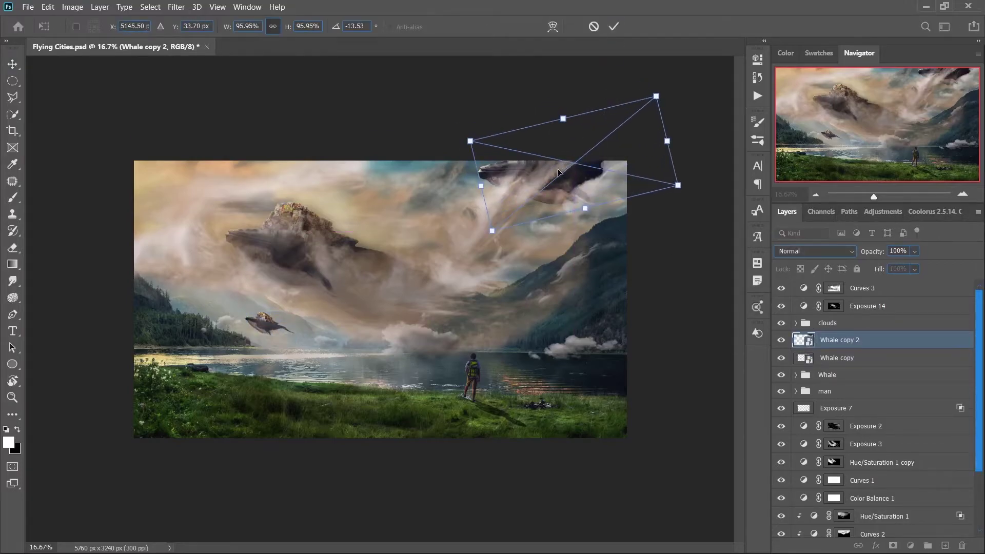
left_click(614, 26)
Duplicate a smaller Whale copy 3 into the far upper-left sky
key("ctrl+alt+t")
left_click_drag(267, 324, 159, 213)
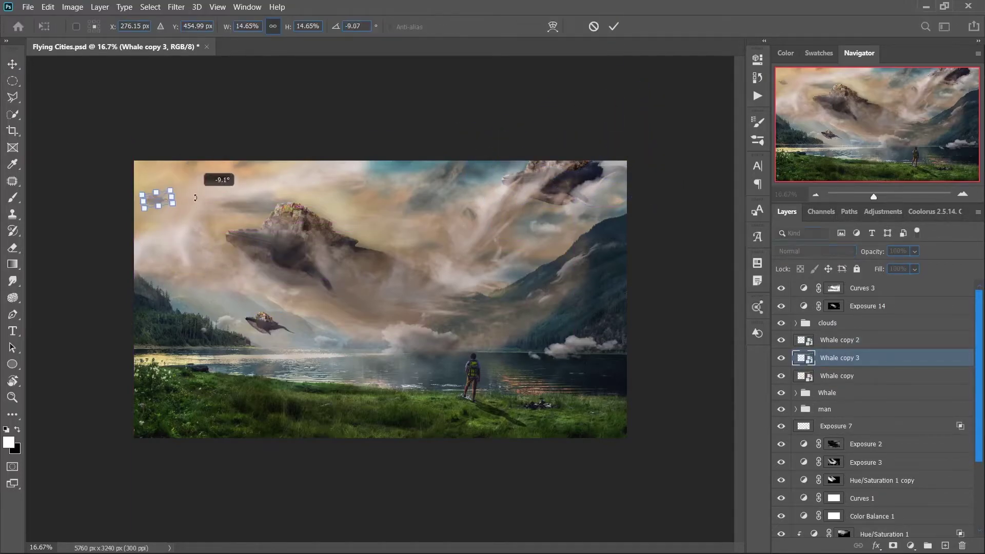
key("Return")
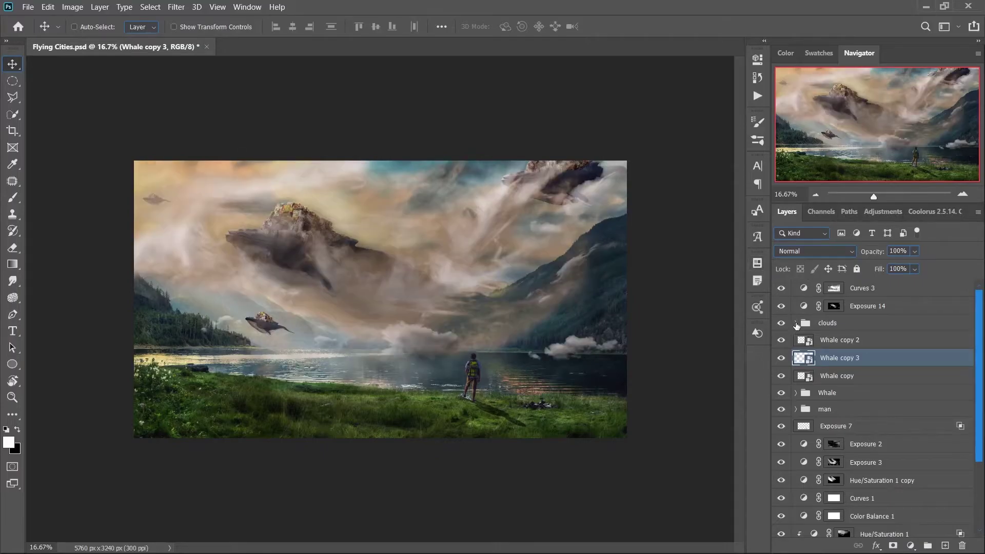
Rename the clouds group to 'main clouds'
left_click(796, 323)
double_click(827, 322)
type("main clouds")
key("Return")
left_click(796, 323)
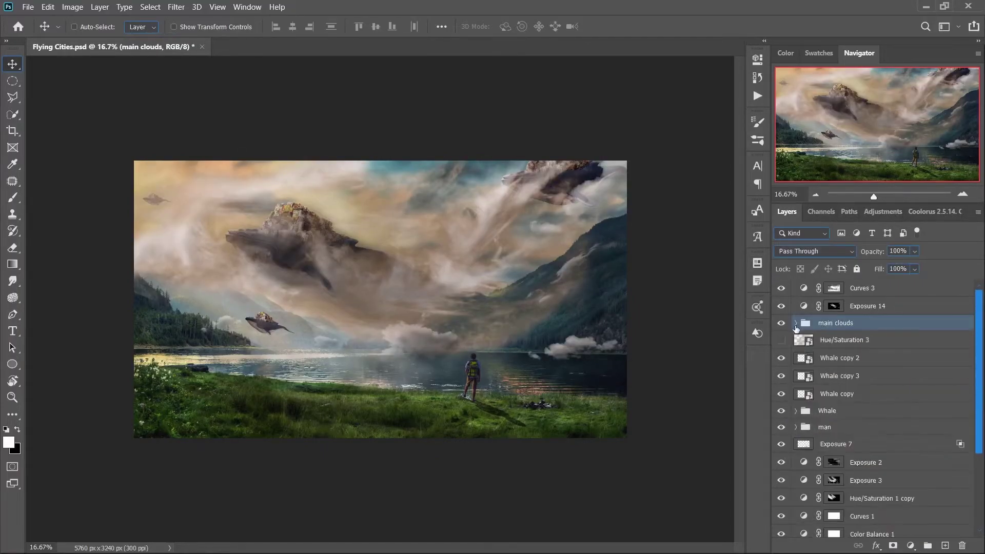
Show and duplicate the Hue/Saturation 3 cloud layer above the whales
left_click(782, 339)
left_click(844, 340)
key("ctrl+t")
key("Return")
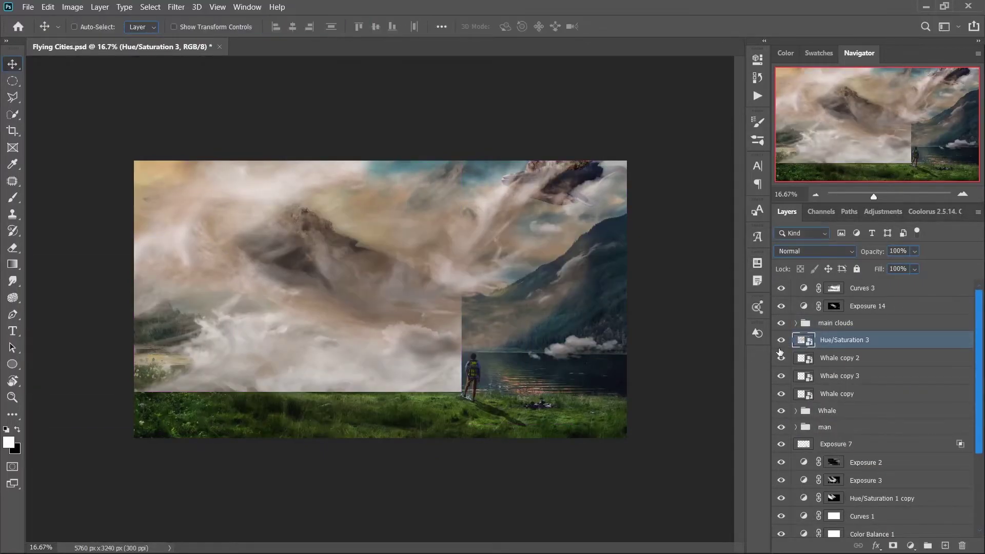
key("ctrl+j")
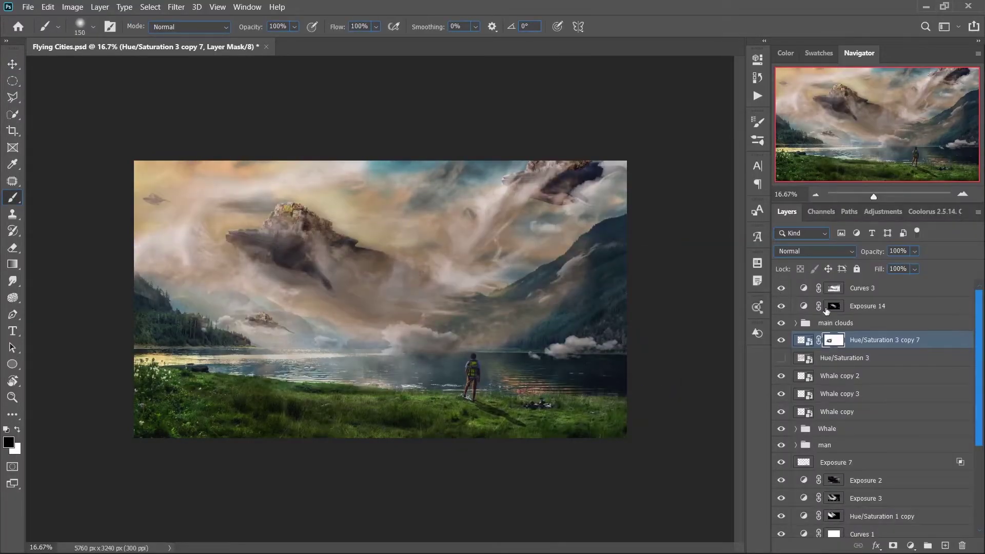
left_click(828, 307)
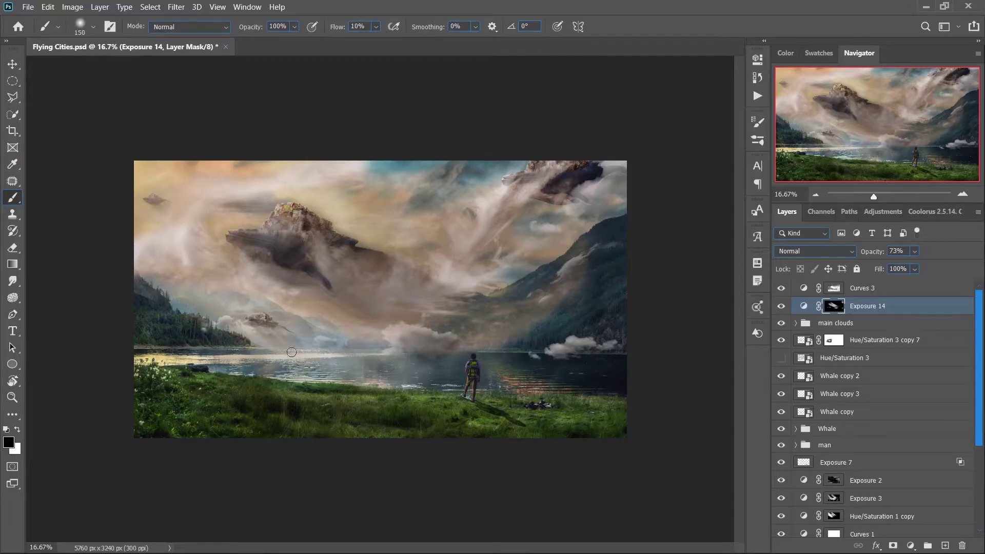
Paint the Exposure 14 mask across the sky and add a black-lifting Curves clipped to Whale copy 2
left_click_drag(458, 185, 467, 251)
left_click(866, 375)
left_click_drag(721, 129, 723, 135)
mouse_move(639, 210)
left_mouse_down()
mouse_move(632, 182)
mouse_move(632, 196)
left_mouse_up()
Add a Curves adjustment clipped to Whale copy 3 with its black point raised
left_click(840, 412)
left_click(910, 545)
left_click(829, 252)
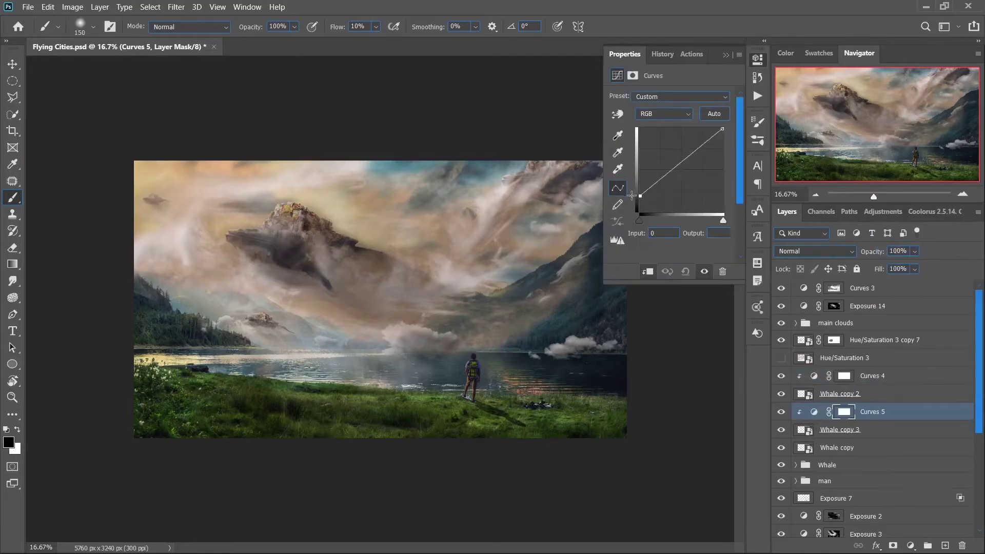
left_click(726, 56)
scroll(872, 385, "down", 3)
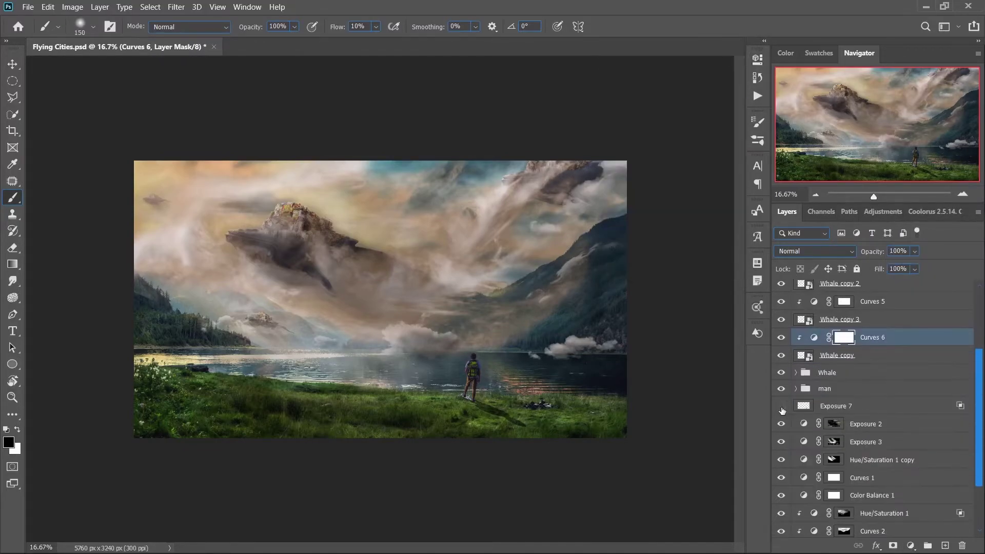
left_click(836, 406)
scroll(487, 410, "up", 5)
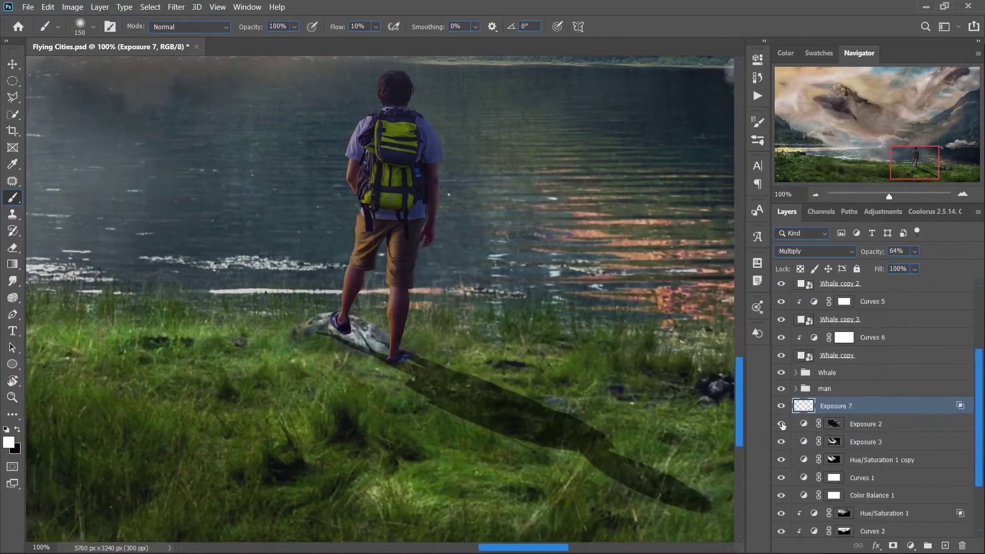
Add a darker Exposure 15 adjustment with an inverted black mask above Exposure 7
left_click(911, 546)
left_click(898, 333)
left_click_drag(667, 132, 636, 132)
left_click(726, 56)
key("ctrl+i")
key("bracketleft")
key("bracketleft")
key("bracketleft")
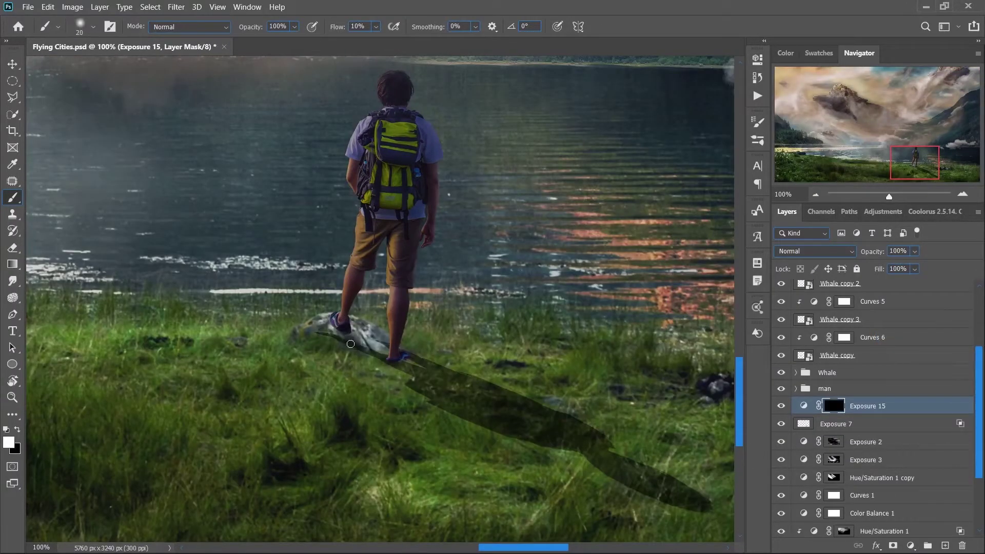
Paint the hiker's shadow so it deepens at his feet and fades outward
key("alt+bracketleft")
key("bracketright")
key("bracketright")
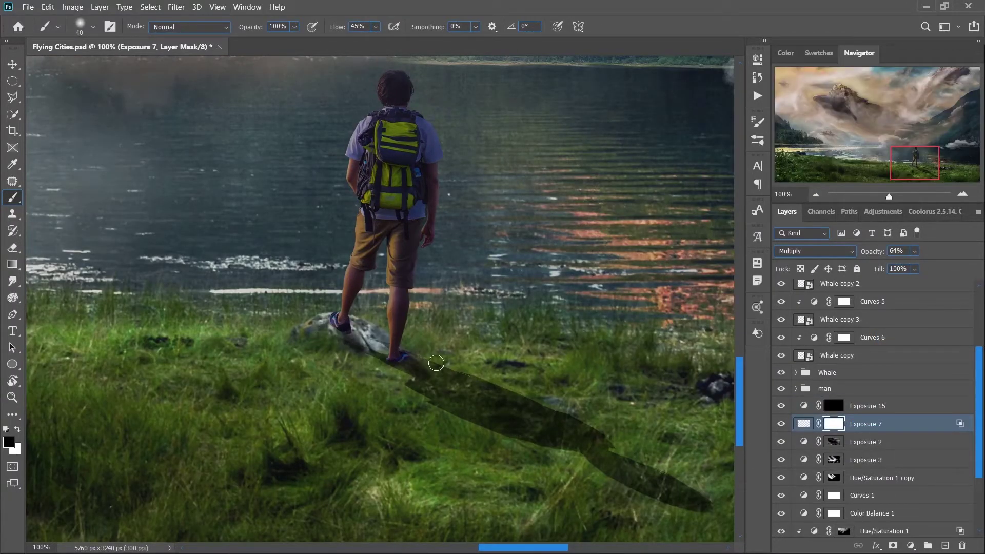
left_click_drag(616, 403, 524, 318)
key("alt+bracketright")
key("bracketleft")
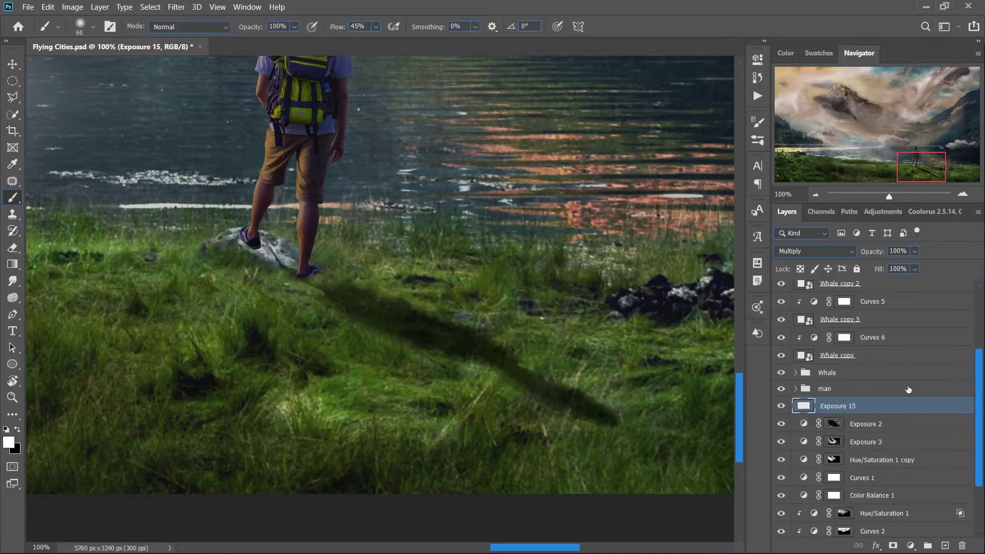
left_click(872, 388)
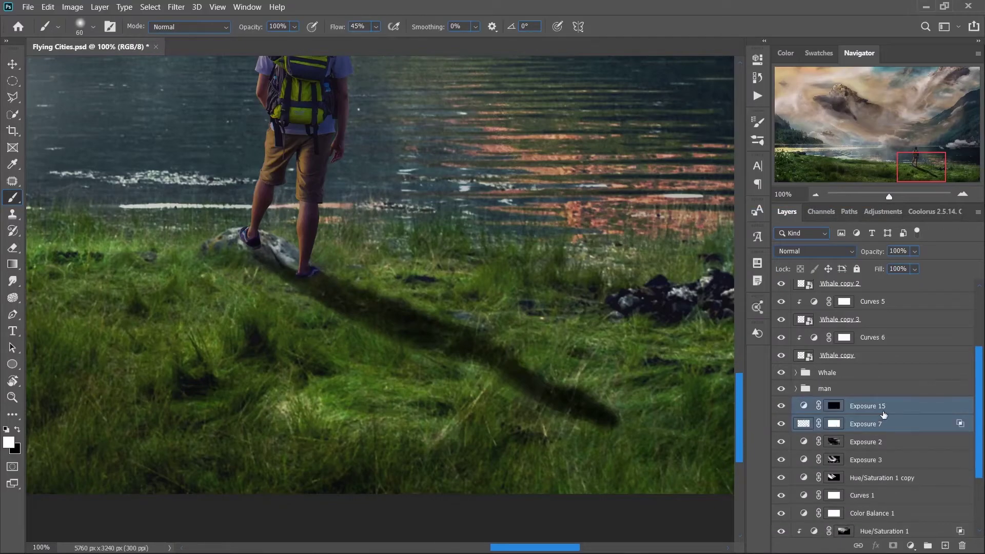
key("alt+period")
Stamp all visible layers into Layer 3 and convert it for Smart Filters
key("ctrl+alt+shift+e")
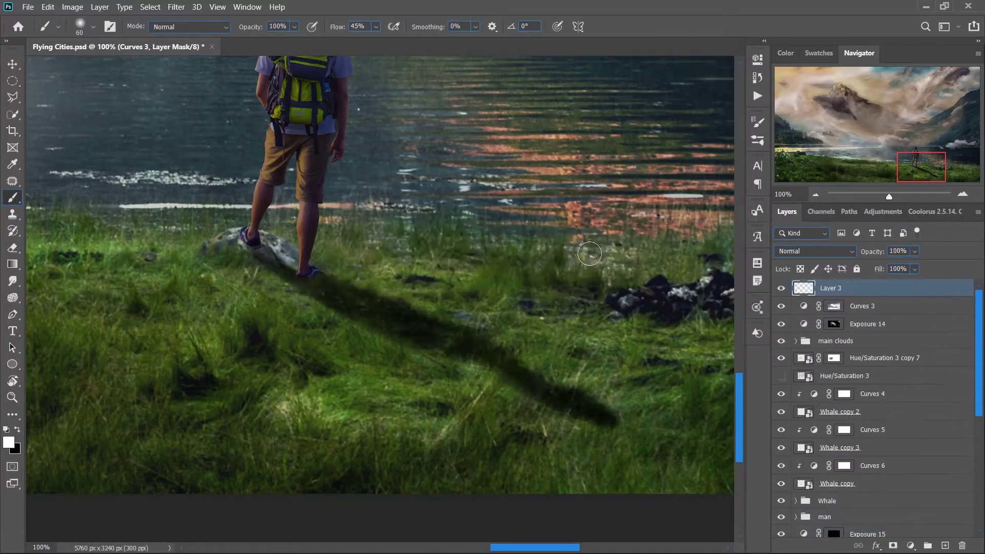
key("ctrl+minus")
key("ctrl+minus")
key("ctrl+minus")
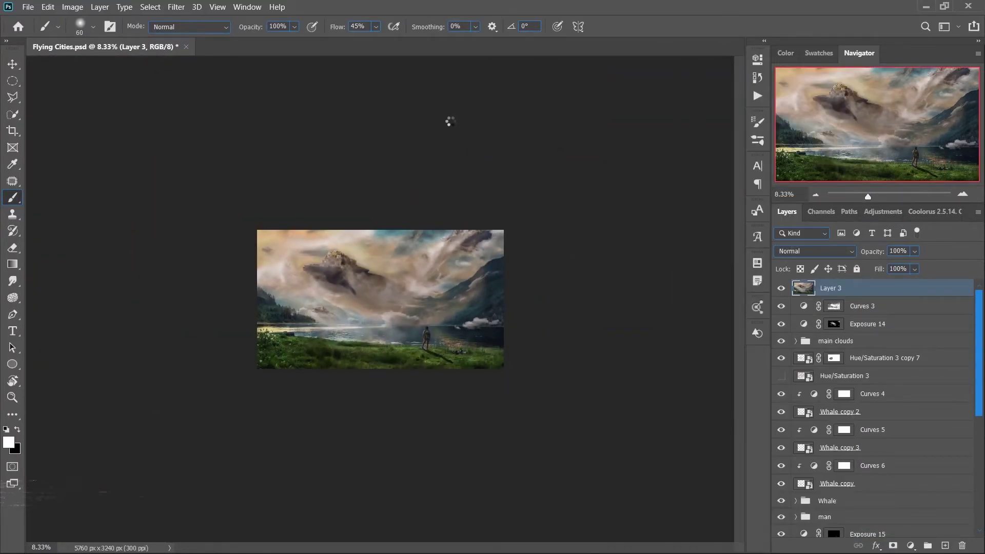
key("ctrl+plus")
left_click(176, 6)
left_click(216, 38)
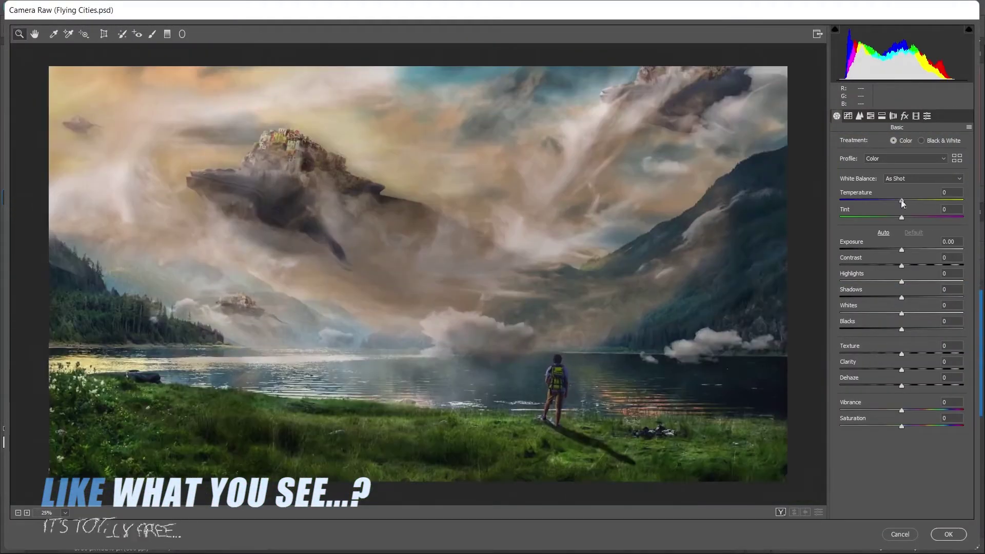
In Camera Raw, warm the image, brighten whites, add haze and vibrance, and lift the tone curve
left_click_drag(902, 201, 905, 217)
left_click_drag(902, 250, 904, 266)
mouse_move(902, 282)
left_mouse_down()
mouse_move(862, 298)
mouse_move(899, 298)
left_mouse_up()
left_click_drag(901, 313, 919, 313)
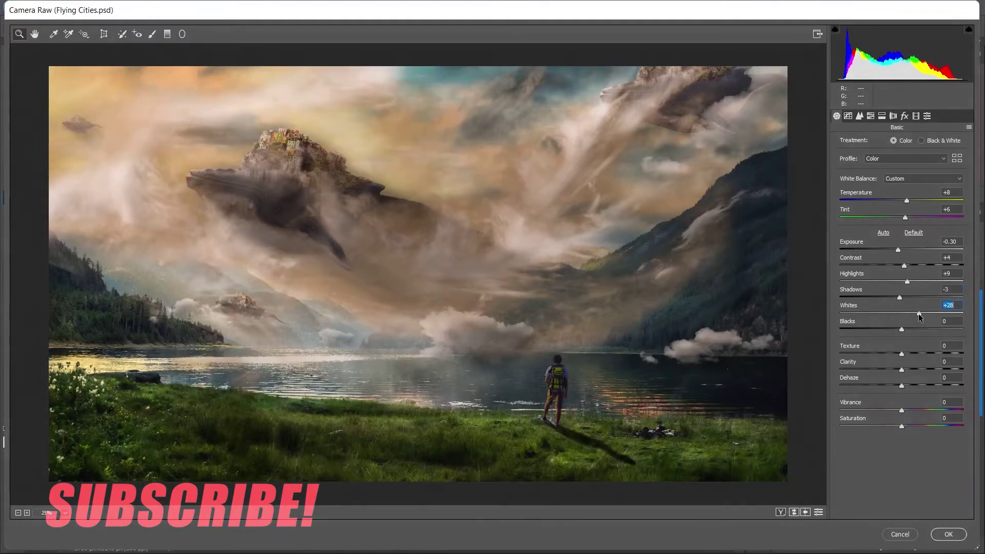
mouse_move(902, 385)
left_mouse_down()
mouse_move(889, 386)
mouse_move(908, 411)
mouse_move(904, 427)
left_mouse_up()
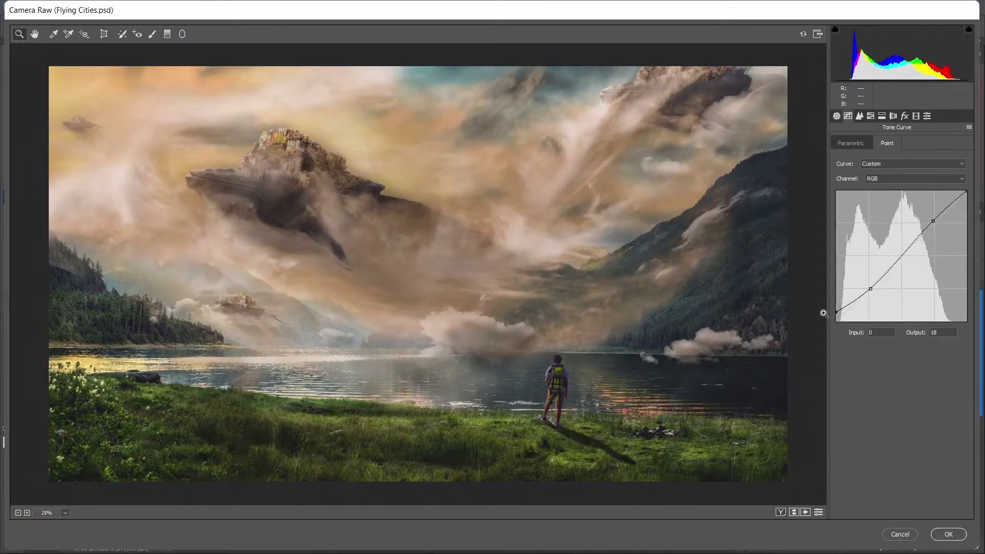
left_click_drag(966, 191, 949, 178)
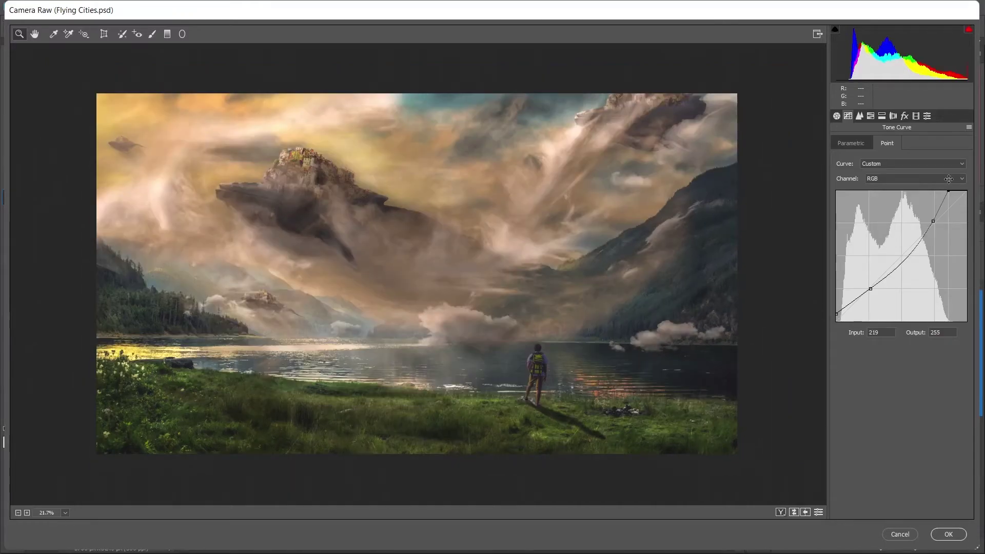